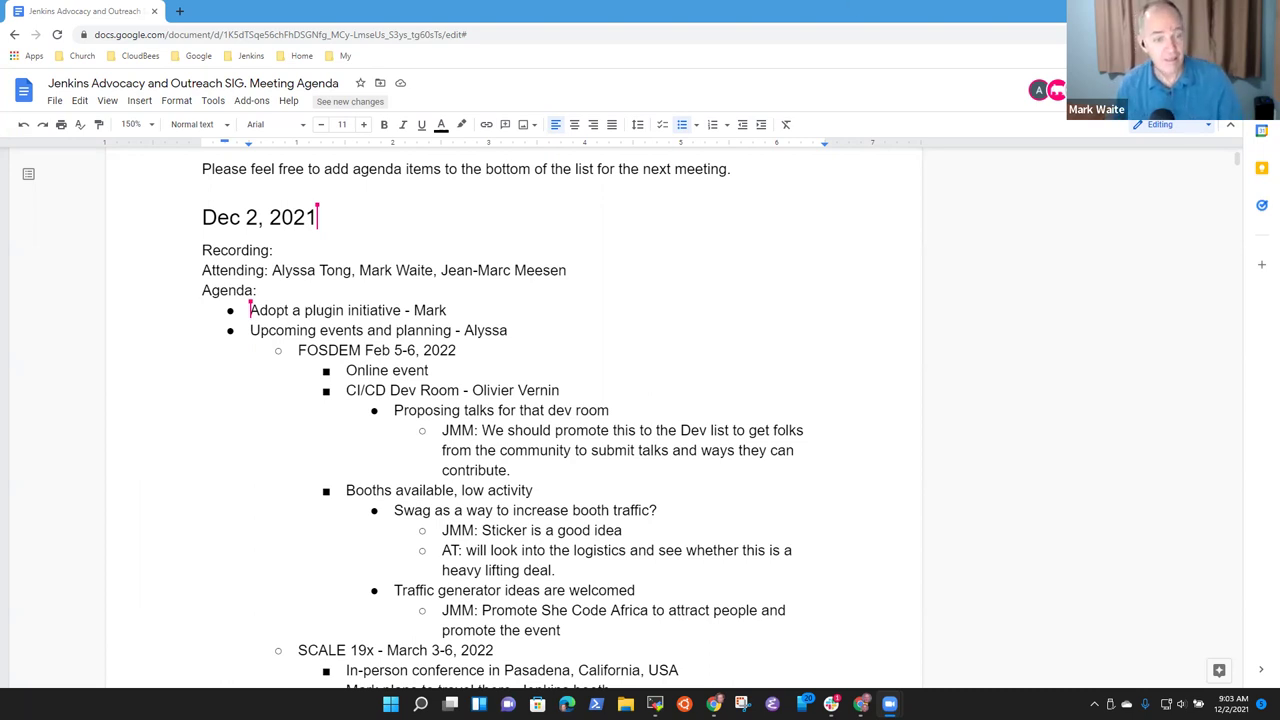
# Step: Review the Dec 2, 2021 agenda from the plugin initiative through upcoming events and planning to the advocacy budget items
pyautogui.click(333, 310)
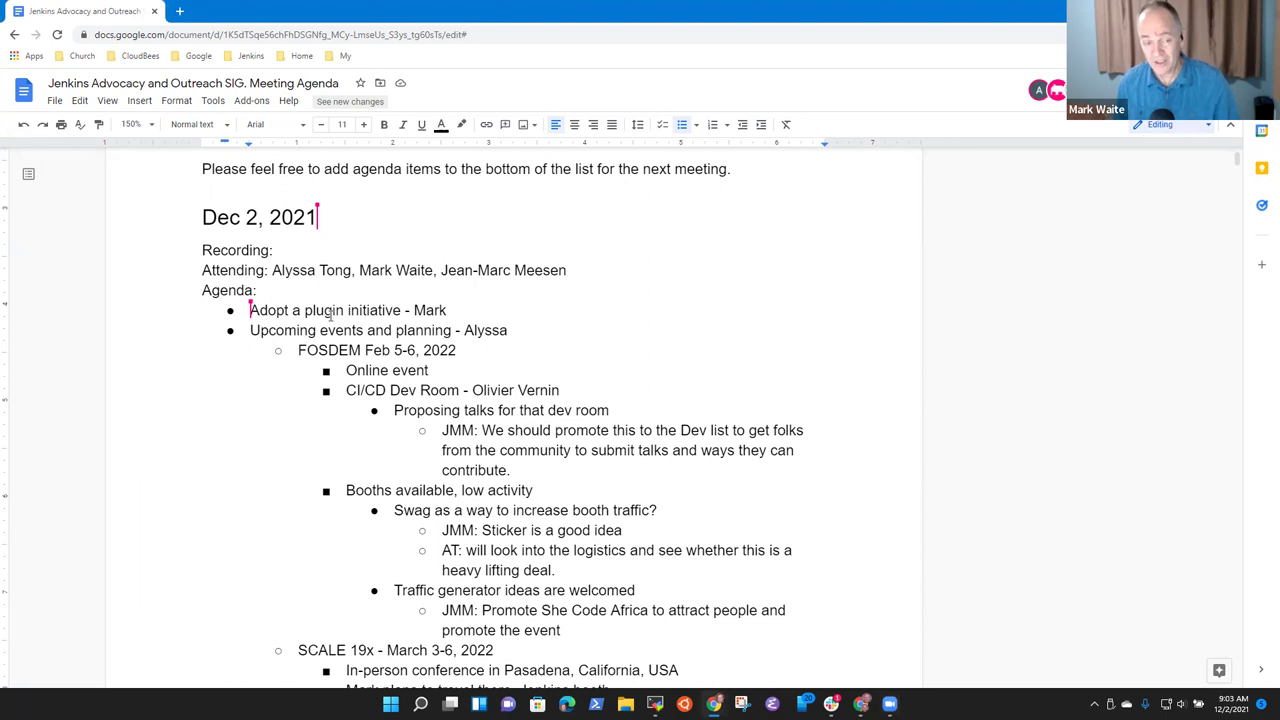
pyautogui.tripleClick(333, 310)
pyautogui.click(443, 331)
pyautogui.press('Home')
pyautogui.hotkey('shift', 'End')
pyautogui.press('Down')
pyautogui.press('Down')
pyautogui.press('Down')
pyautogui.press('Down')
pyautogui.press('Down')
pyautogui.press('Down')
pyautogui.press('Down')
pyautogui.press('Down')
pyautogui.press('Down')
pyautogui.press('Down')
pyautogui.press('Down')
pyautogui.press('Down')
pyautogui.press('Down')
pyautogui.press('Down')
pyautogui.press('Down')
pyautogui.press('Down')
pyautogui.press('Down')
pyautogui.press('Down')
pyautogui.press('Down')
pyautogui.press('Down')
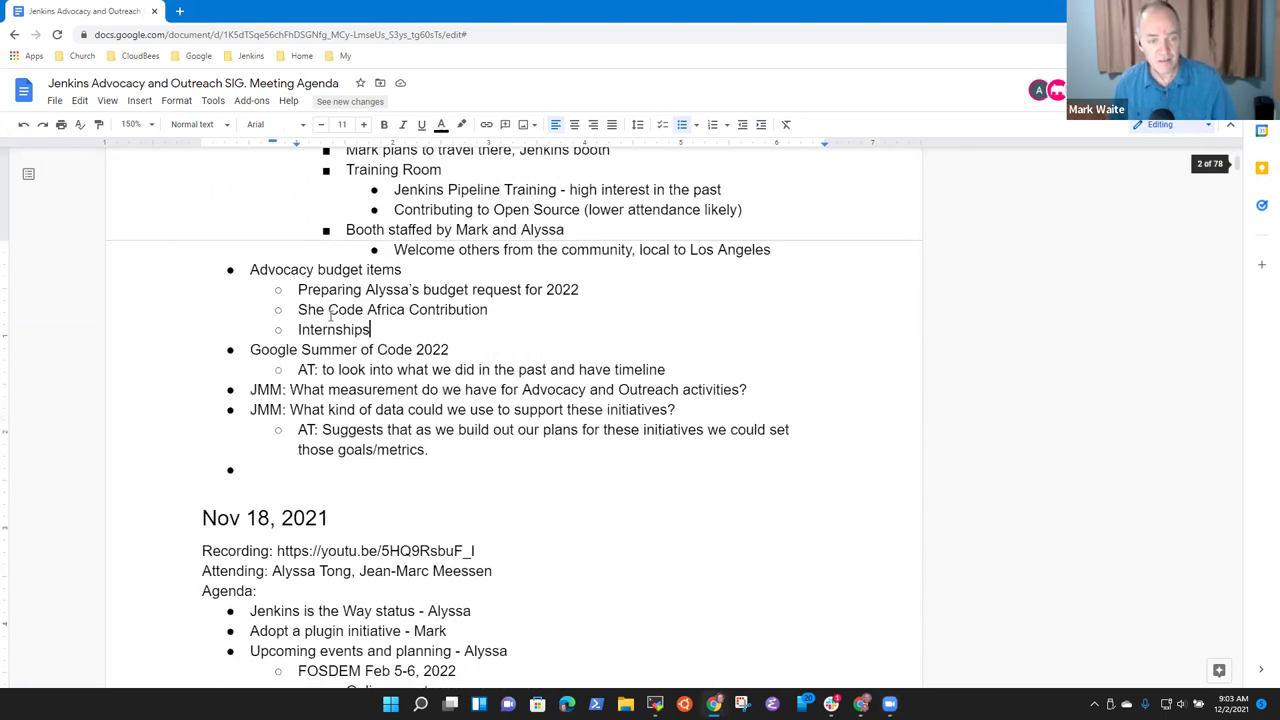
# Step: Go through the advocacy budget, Google Summer of Code 2022, measurement and supporting data items, ending at the empty last bullet
pyautogui.press('Up')
pyautogui.press('Up')
pyautogui.press('Up')
pyautogui.hotkey('shift', 'Home')
pyautogui.press('Down')
pyautogui.press('Down')
pyautogui.press('Down')
pyautogui.press('Down')
pyautogui.hotkey('shift', 'End')
pyautogui.press('Down')
pyautogui.press('Down')
pyautogui.press('Down')
pyautogui.press('Home')
pyautogui.hotkey('shift', 'End')
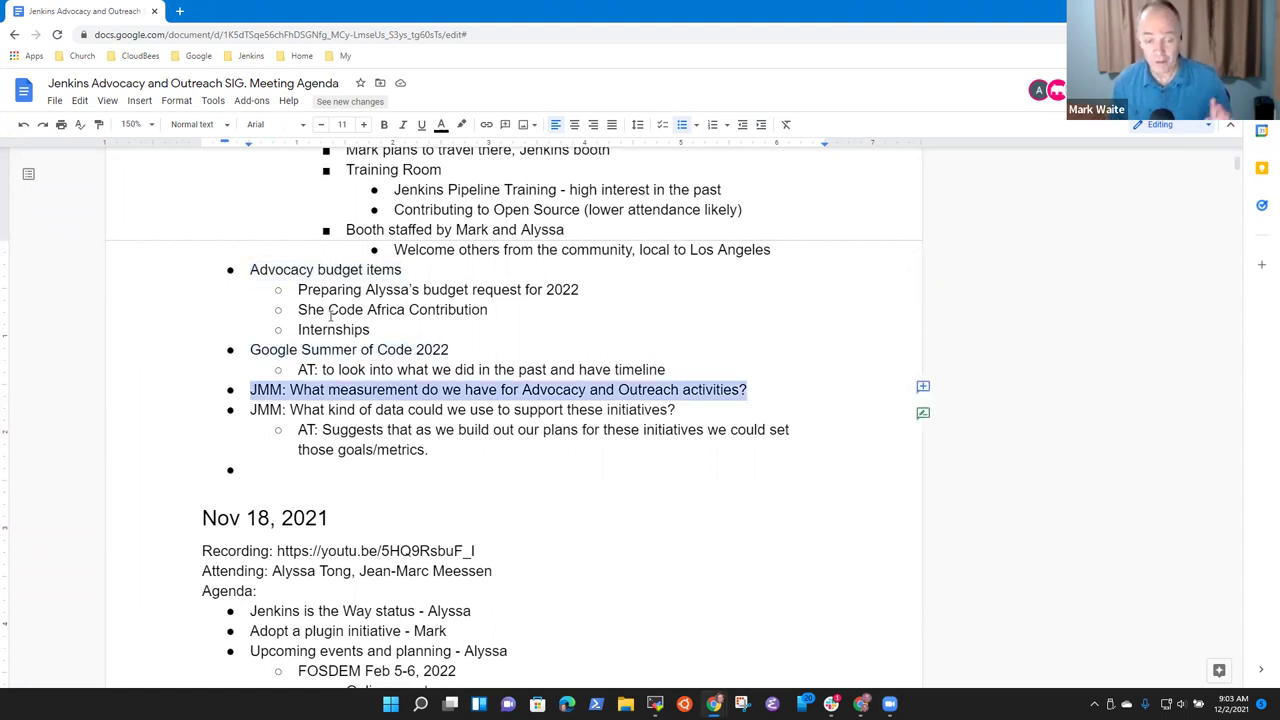
pyautogui.press('Down')
pyautogui.hotkey('shift', 'Home')
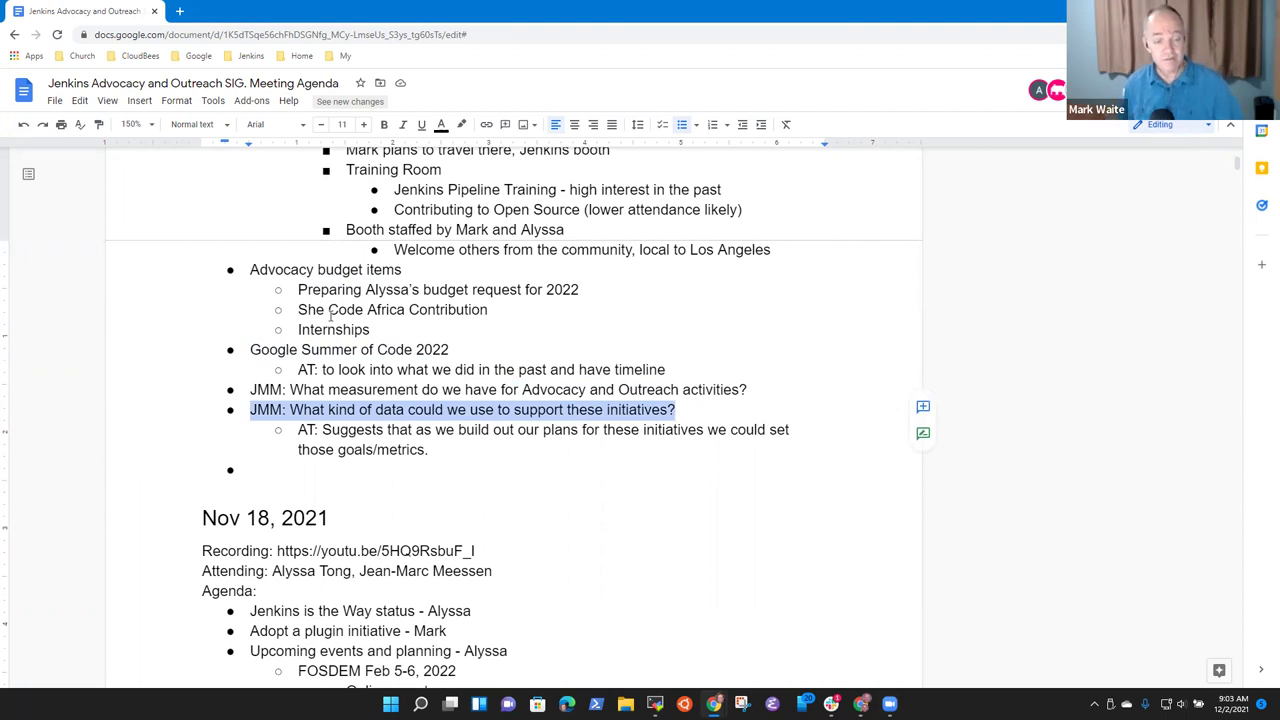
pyautogui.press('Up')
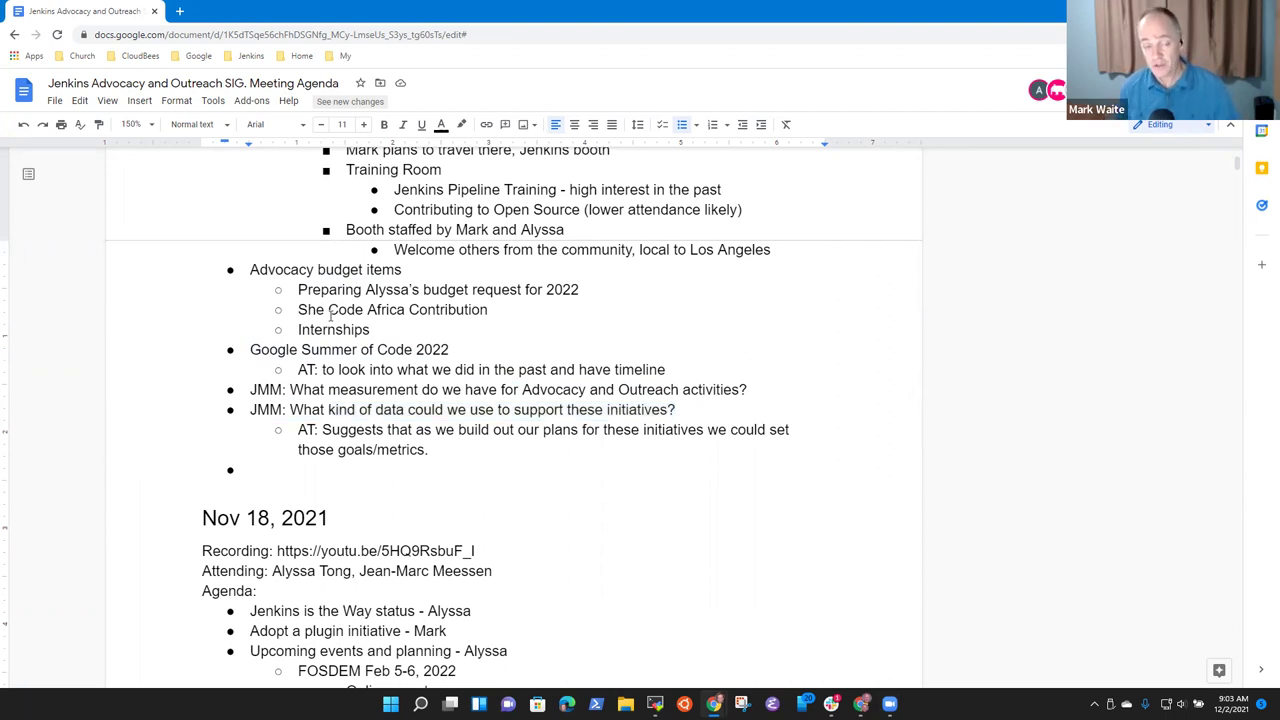
pyautogui.press('Down')
pyautogui.press('Down')
pyautogui.press('Down')
pyautogui.press('Down')
pyautogui.press('Up')
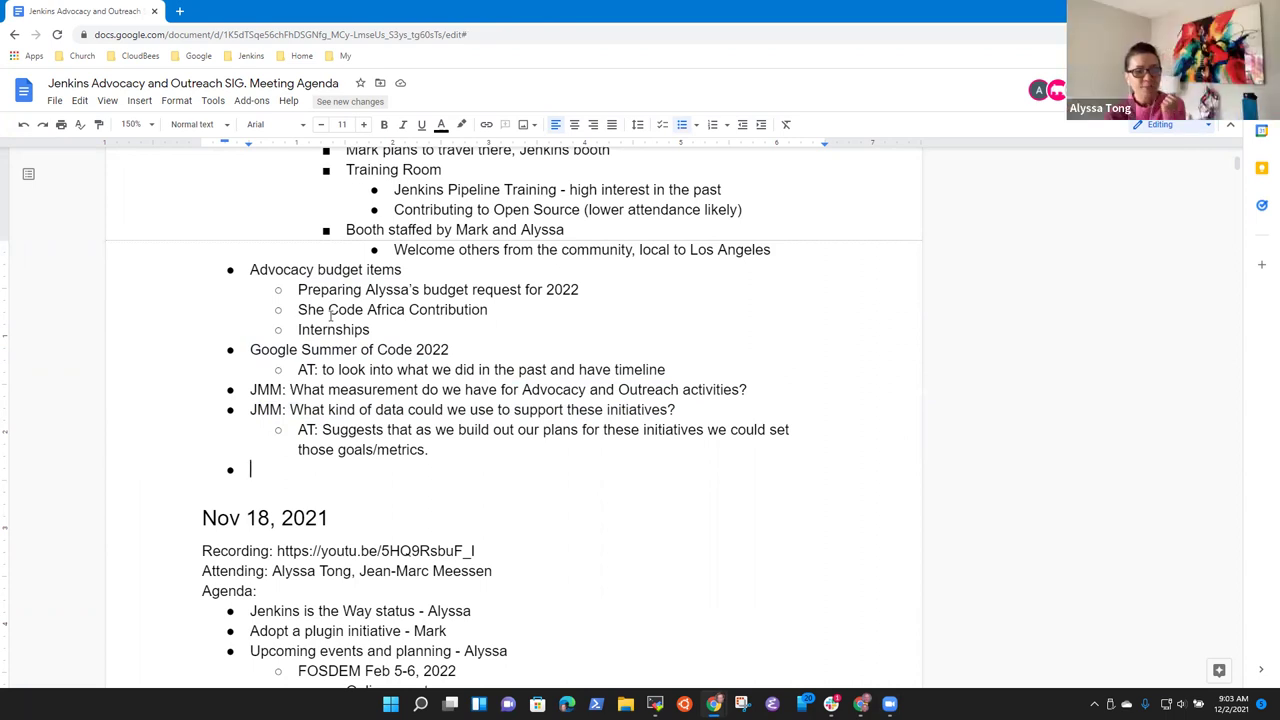
# Step: In the first Dec 2, 2021 agenda item, change "Adopt a plugin initiative" to "Modernizing plugins initiative"
pyautogui.press('pageup')
pyautogui.press('Up')
pyautogui.press('Up')
pyautogui.press('Up')
pyautogui.press('Up')
pyautogui.press('Up')
pyautogui.press('Up')
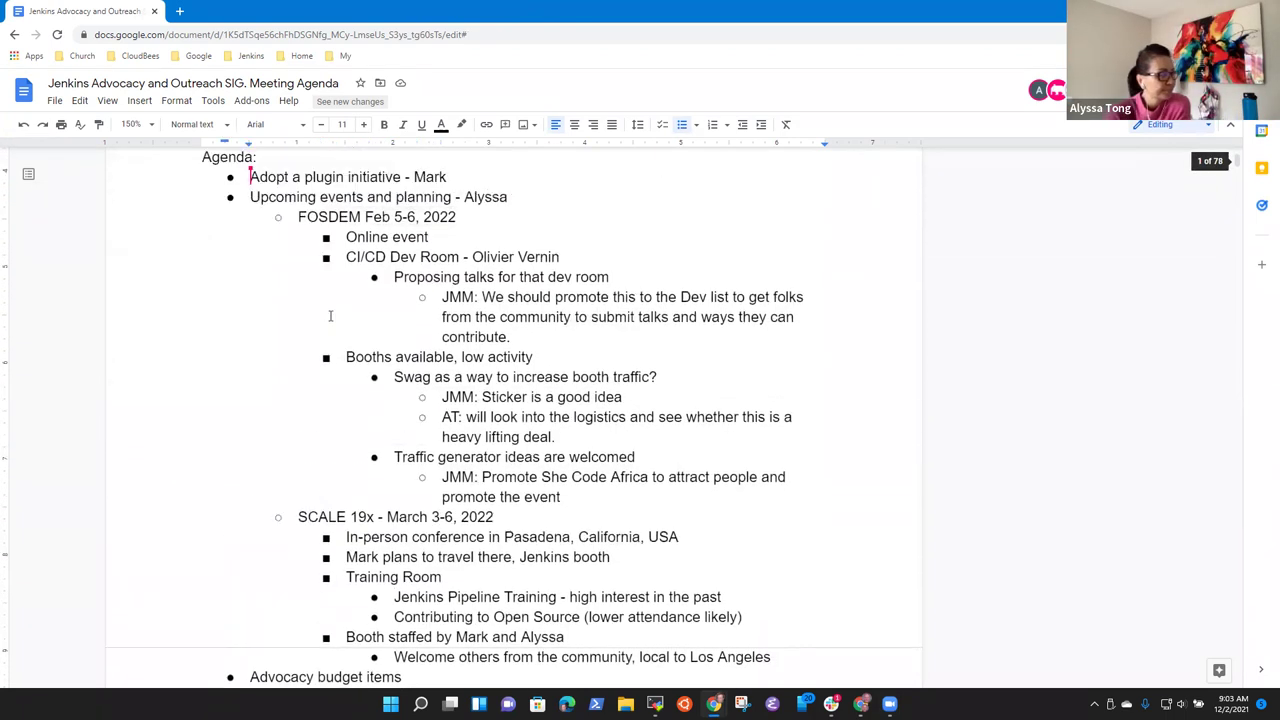
pyautogui.press('Down')
pyautogui.press('Down')
pyautogui.hotkey('shift', 'End')
pyautogui.press('Left')
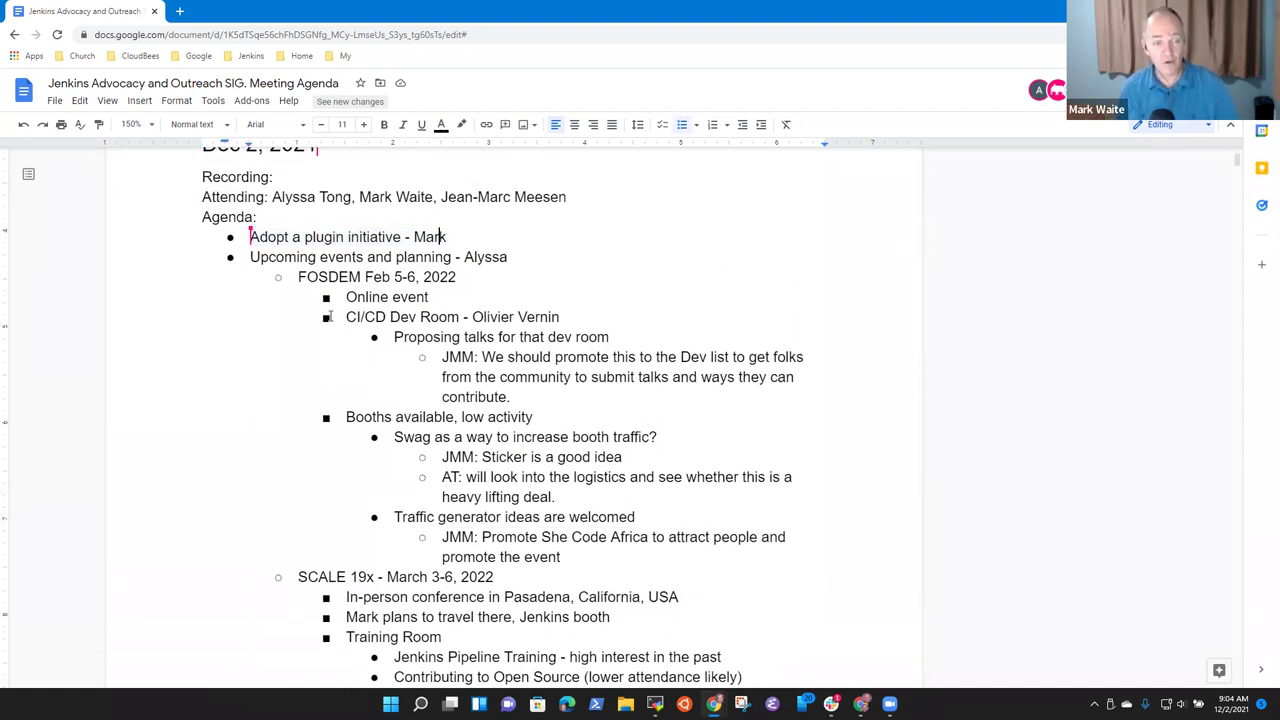
pyautogui.hotkey('ctrl', 'shift', 'Right')
pyautogui.write('Moderni')
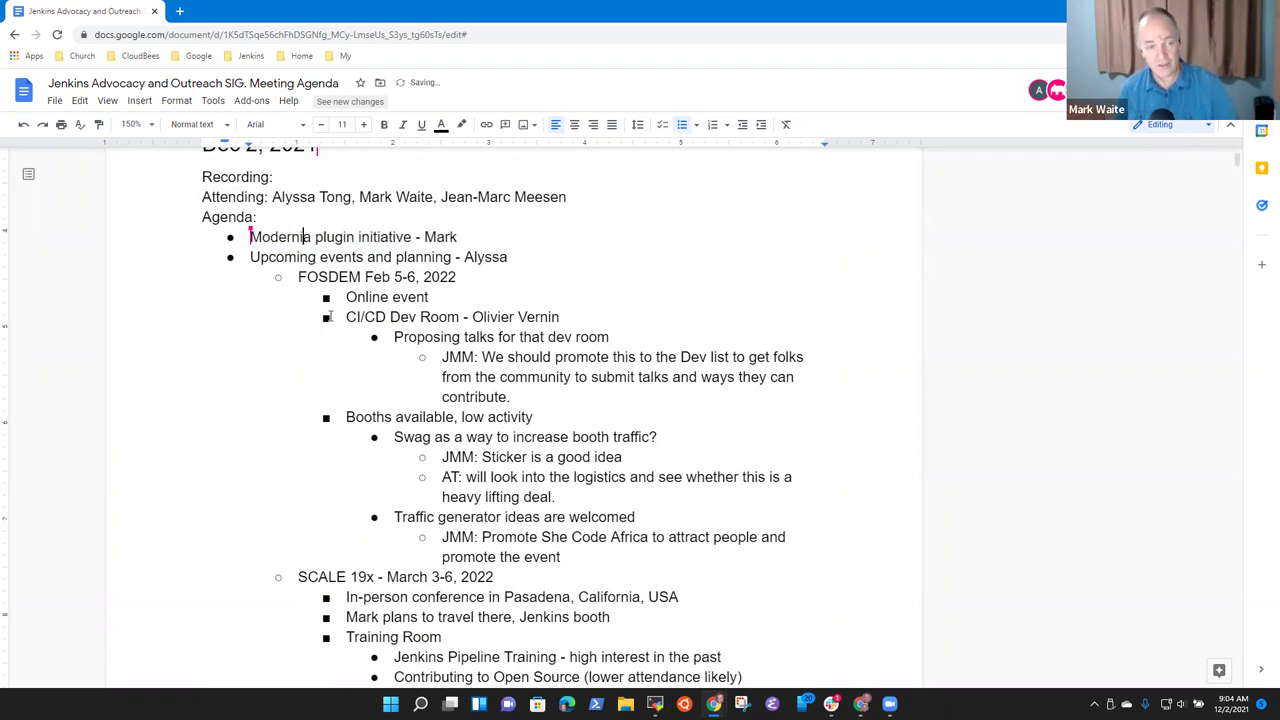
pyautogui.write('zing')
pyautogui.press('Delete')
pyautogui.hotkey('ctrl', 'Right')
pyautogui.hotkey('ctrl', 'Right')
pyautogui.write('s')
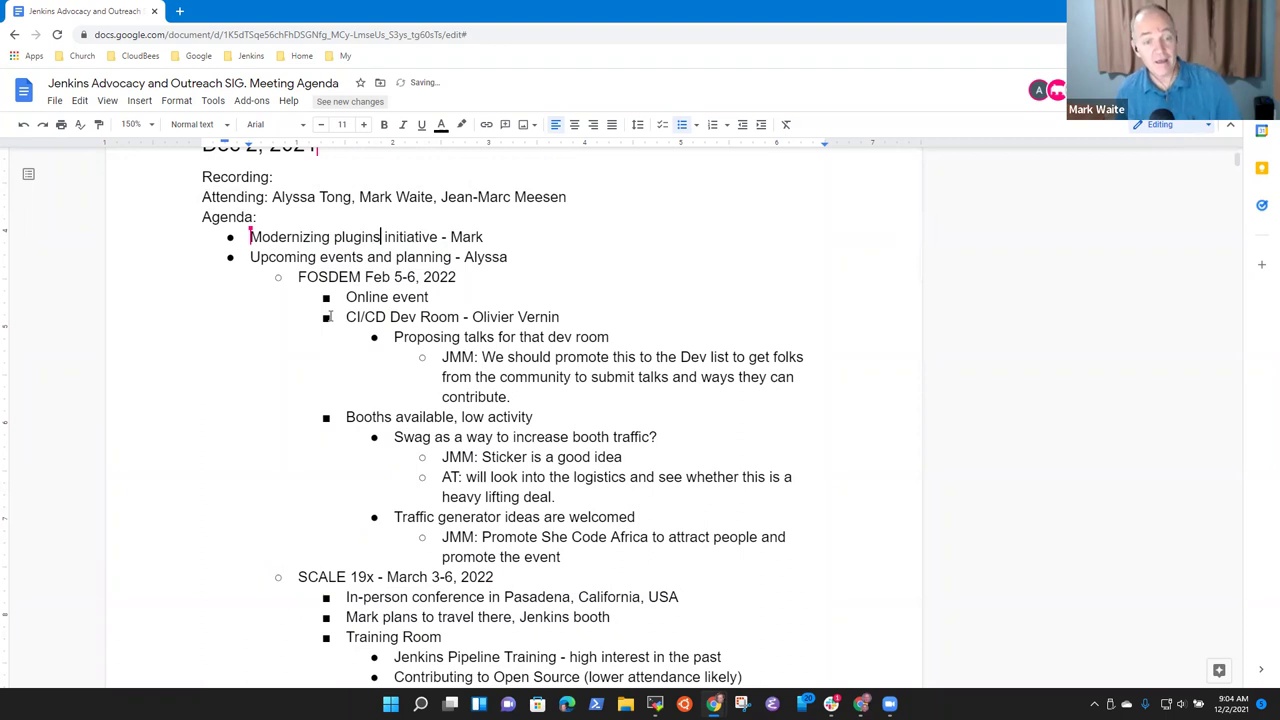
# Step: Add the sub-bullet "Development is ongoing" under the Modernizing plugins initiative item
pyautogui.press('End')
pyautogui.press('Return')
pyautogui.press('Tab')
pyautogui.write('Development is ongoing')
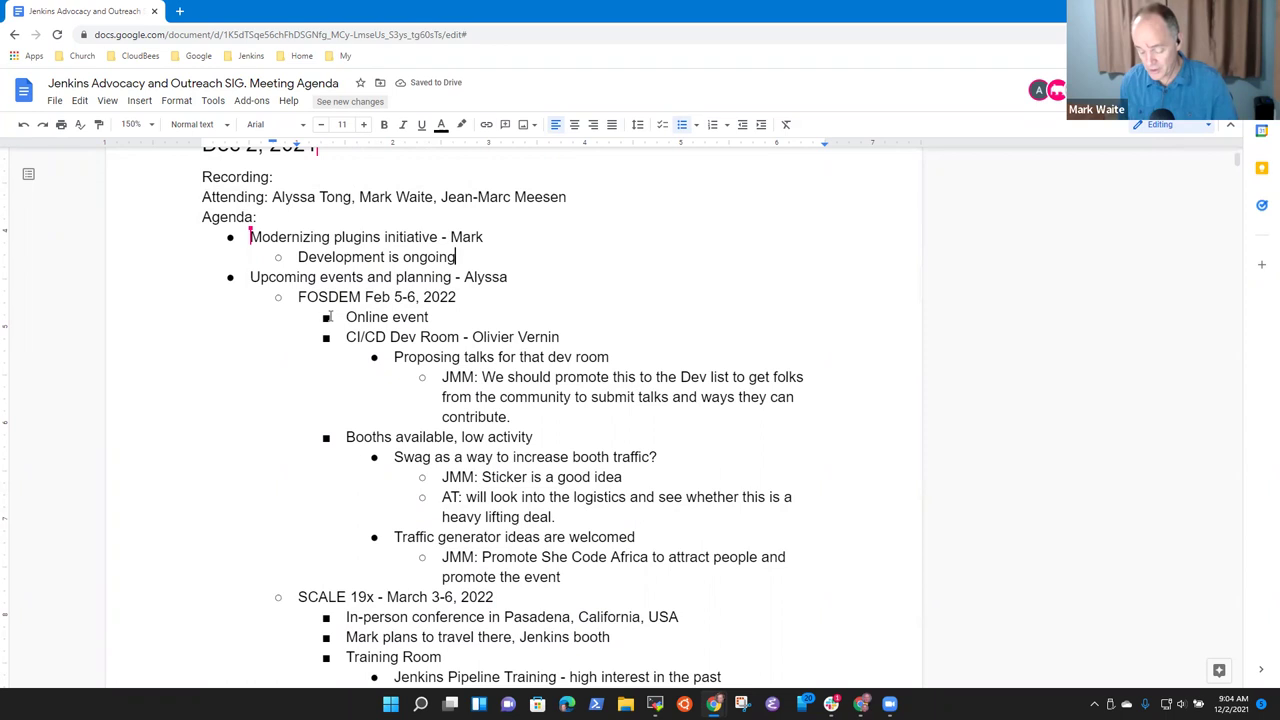
pyautogui.press('Return')
pyautogui.write('Developer')
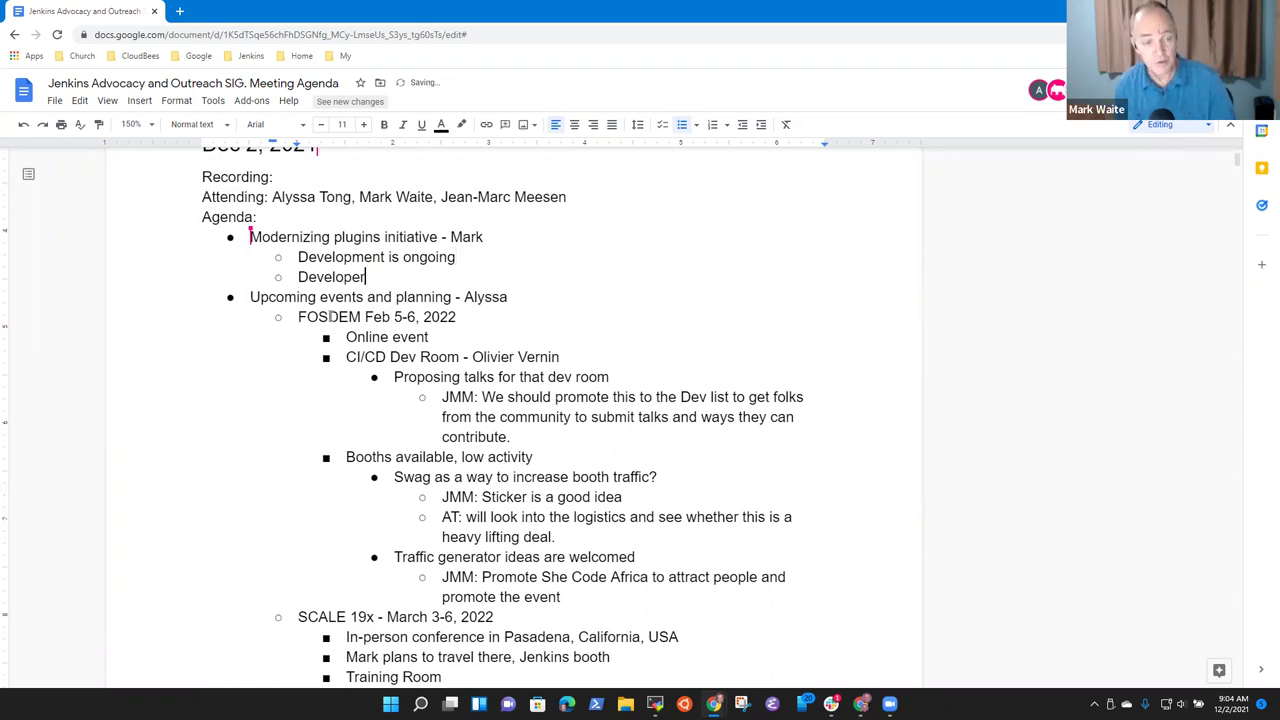
pyautogui.write(' tutorial on ')
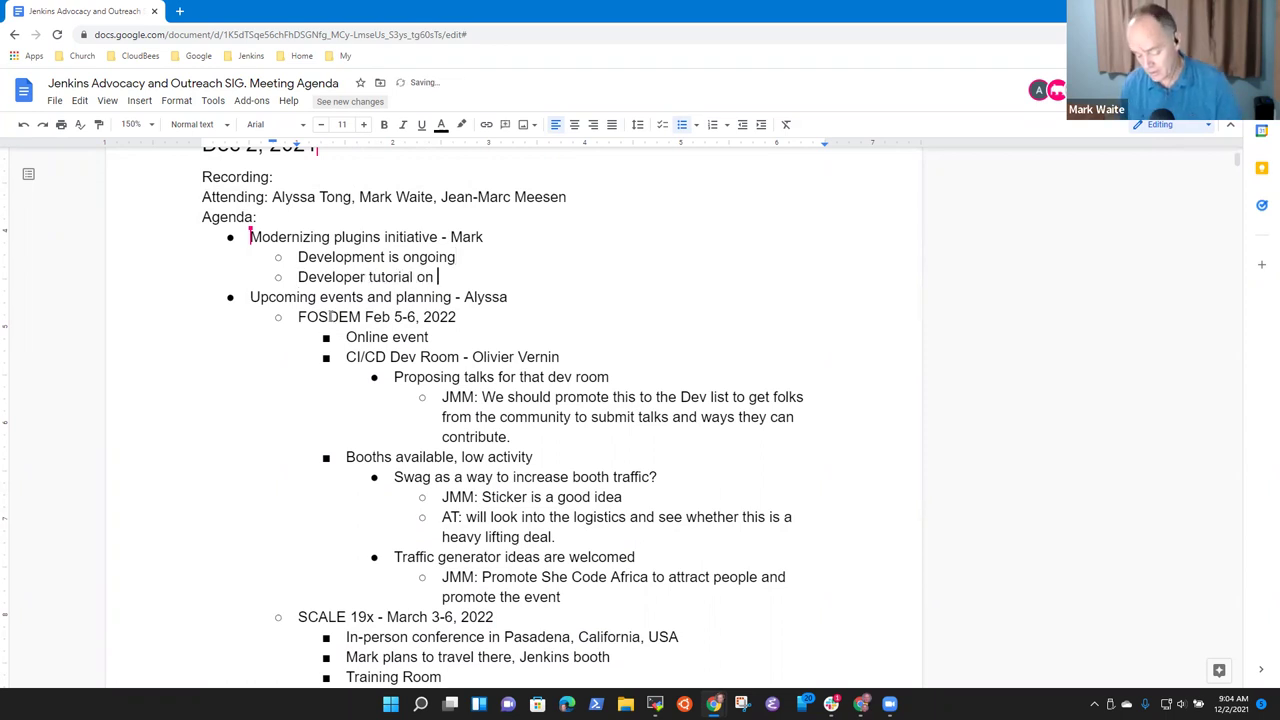
pyautogui.write('www.jenkins')
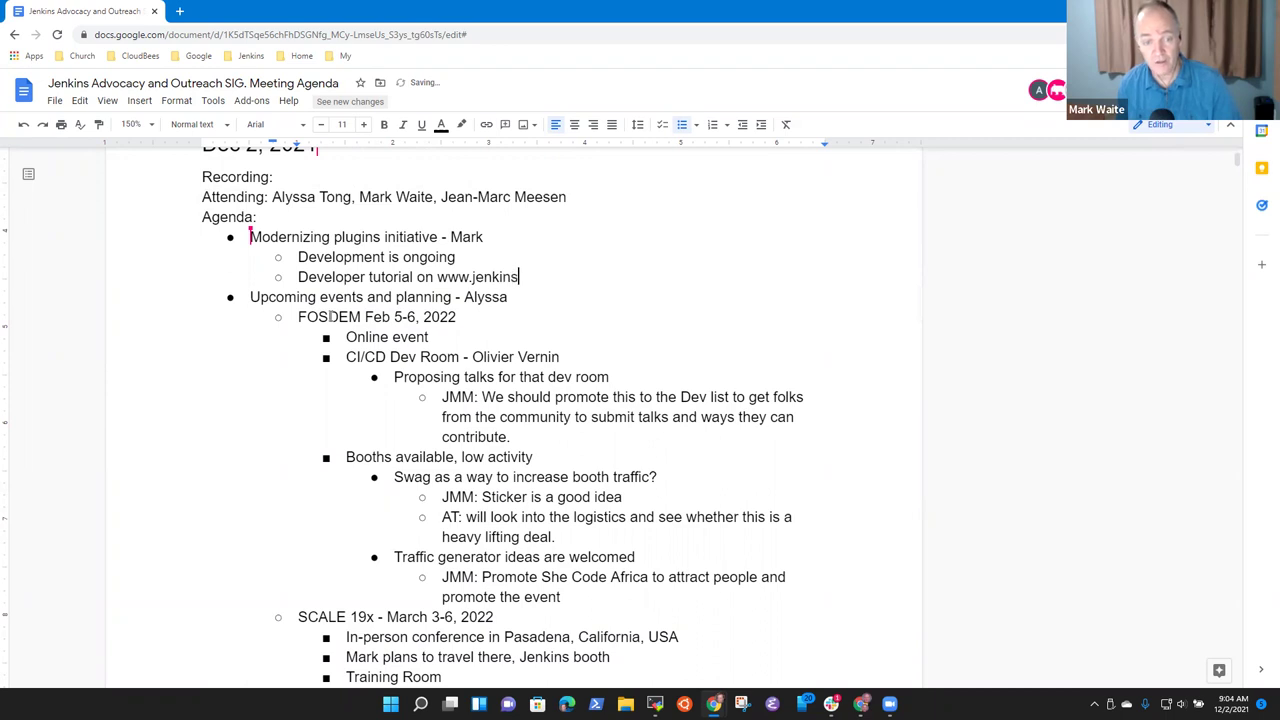
pyautogui.write('.io')
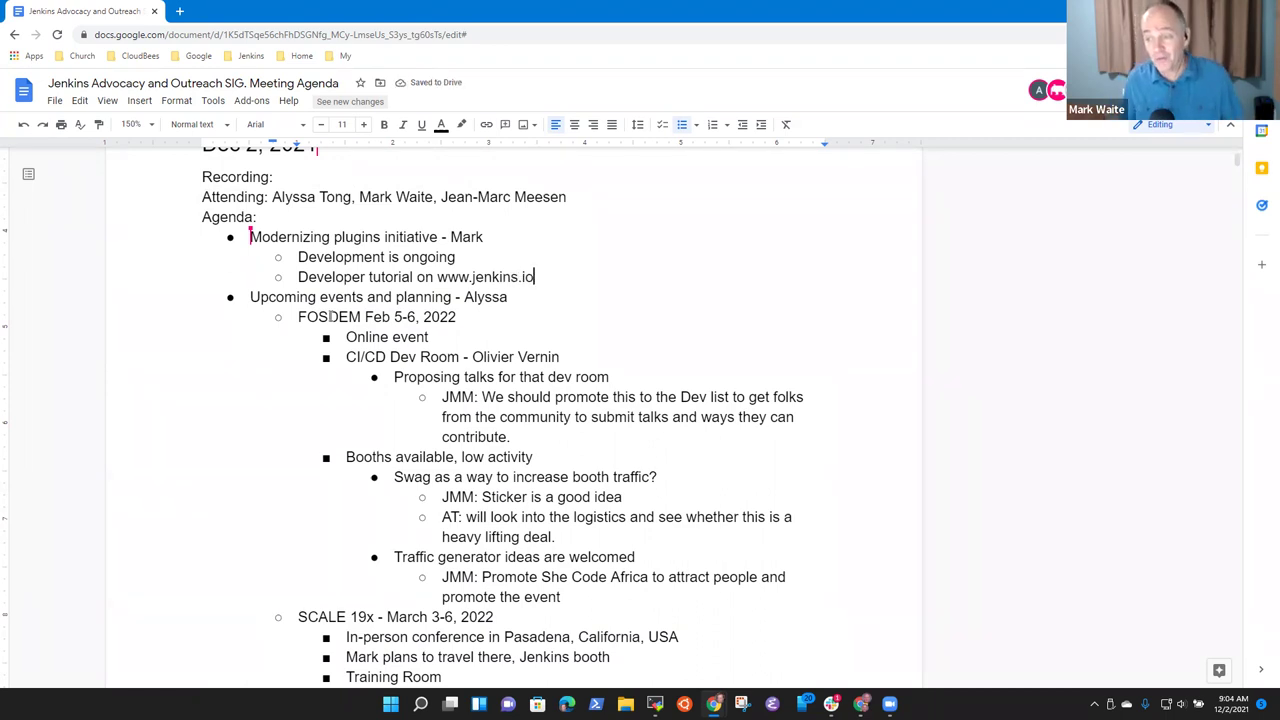
pyautogui.press('Down')
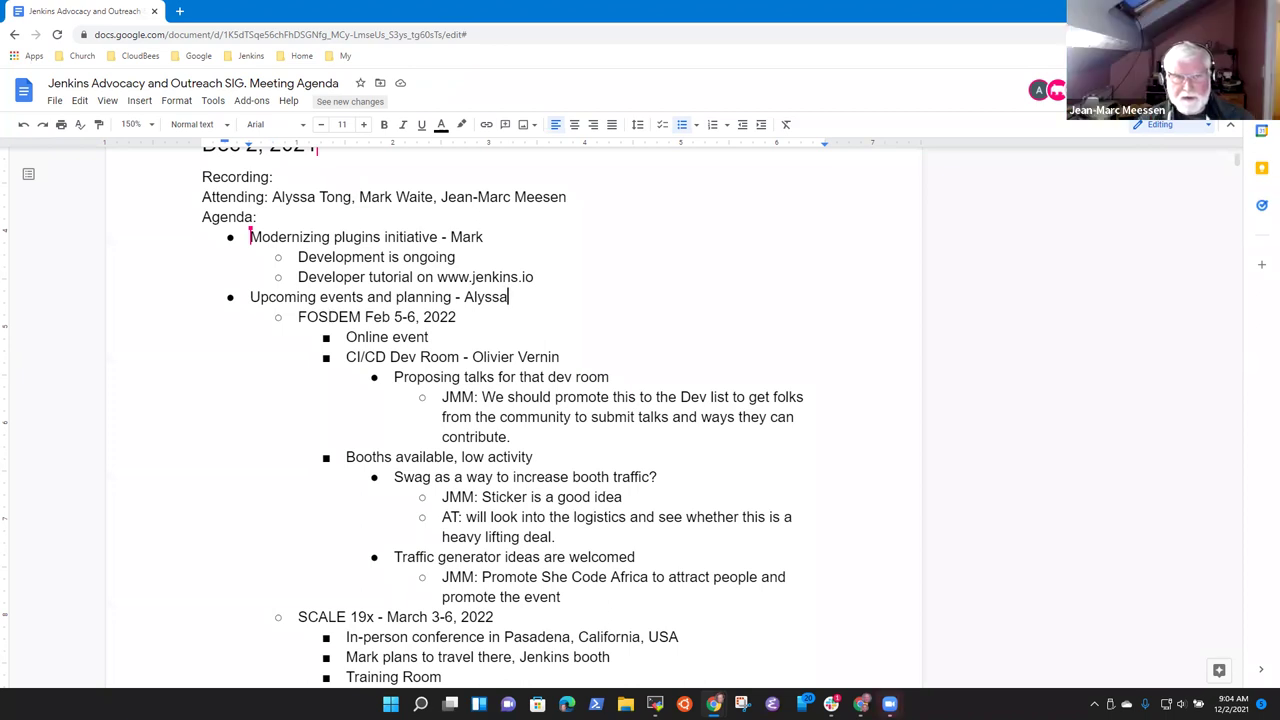
# Step: Add a sub-bullet below the developer tutorial line with the adopting attendee's first name followed by "had adopted a new plugin"
pyautogui.click(545, 279)
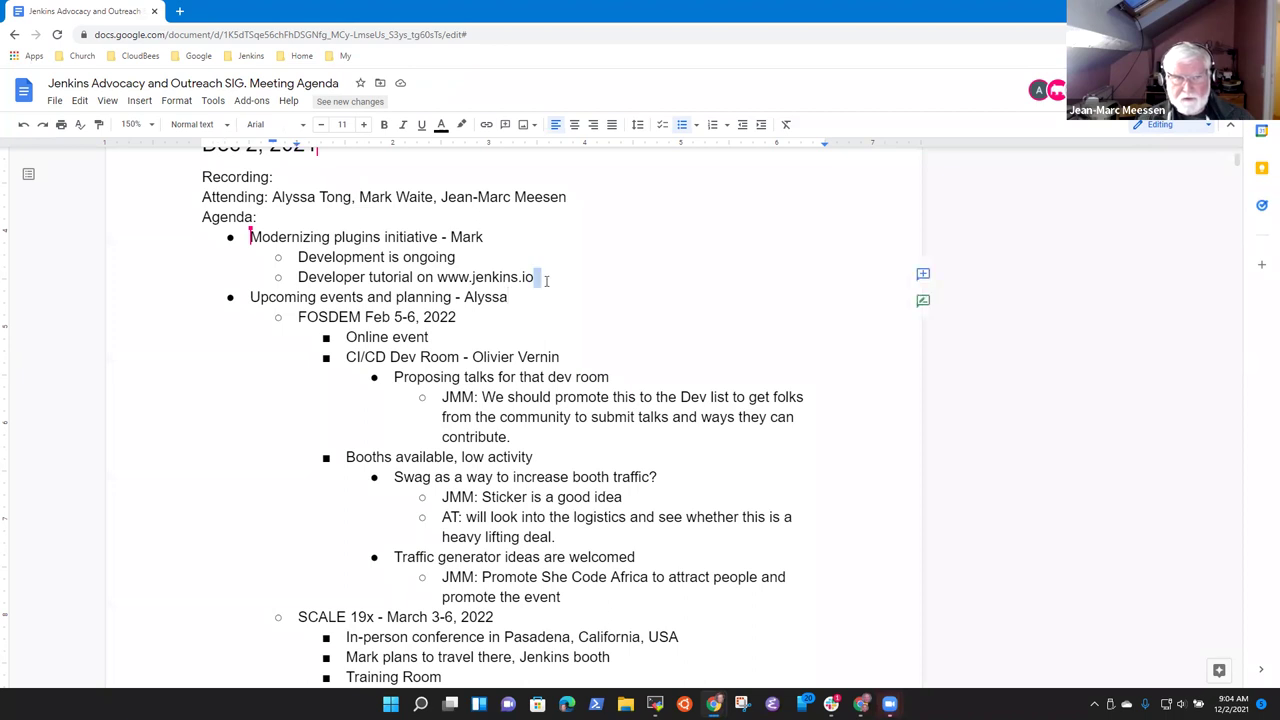
pyautogui.press('Return')
pyautogui.write('Jeanm')
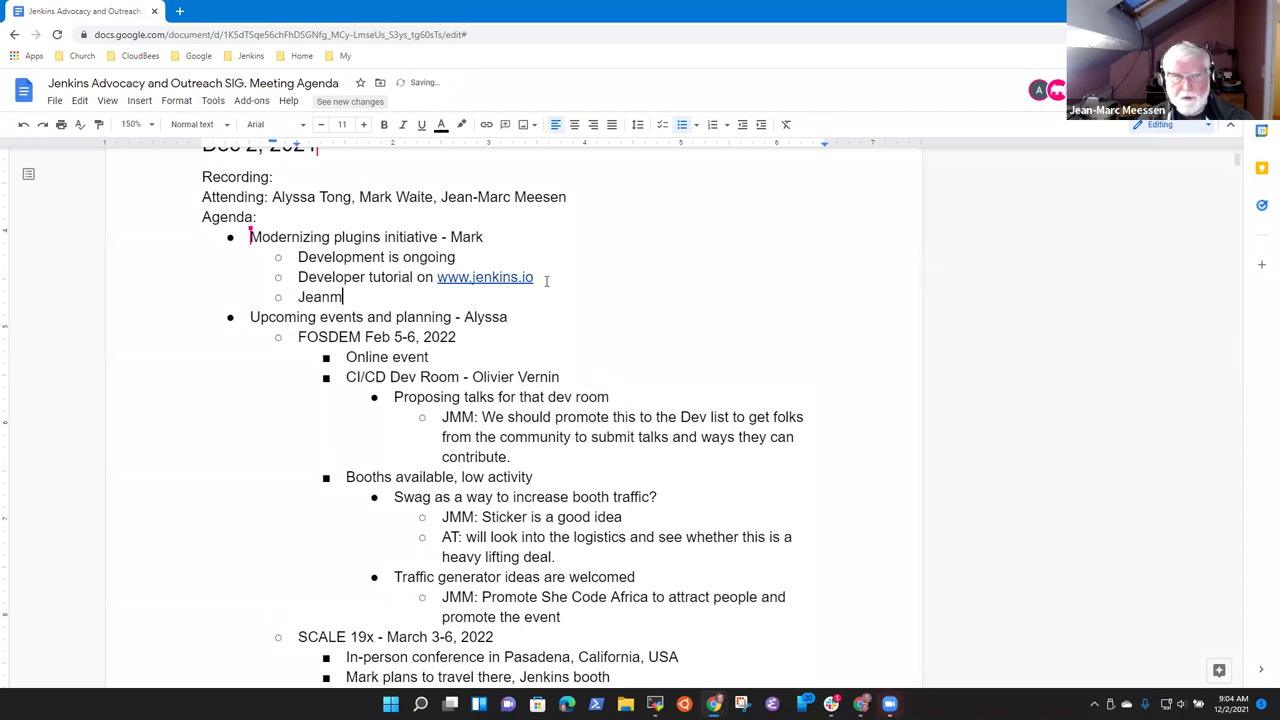
pyautogui.press('BackSpace')
pyautogui.write('-Marc ')
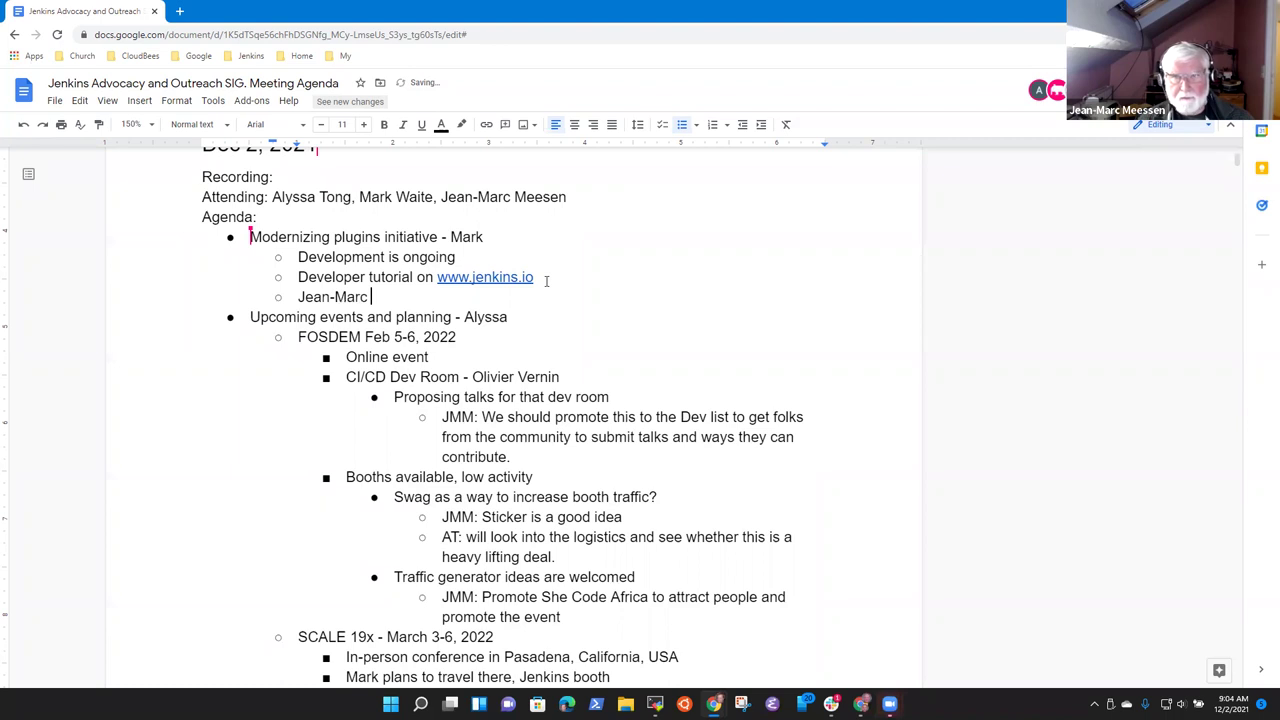
pyautogui.write('has a')
pyautogui.press('BackSpace')
pyautogui.press('BackSpace')
pyautogui.press('BackSpace')
pyautogui.press('BackSpace')
pyautogui.press('BackSpace')
pyautogui.write('had adops')
pyautogui.press('BackSpace')
pyautogui.write('ted a ')
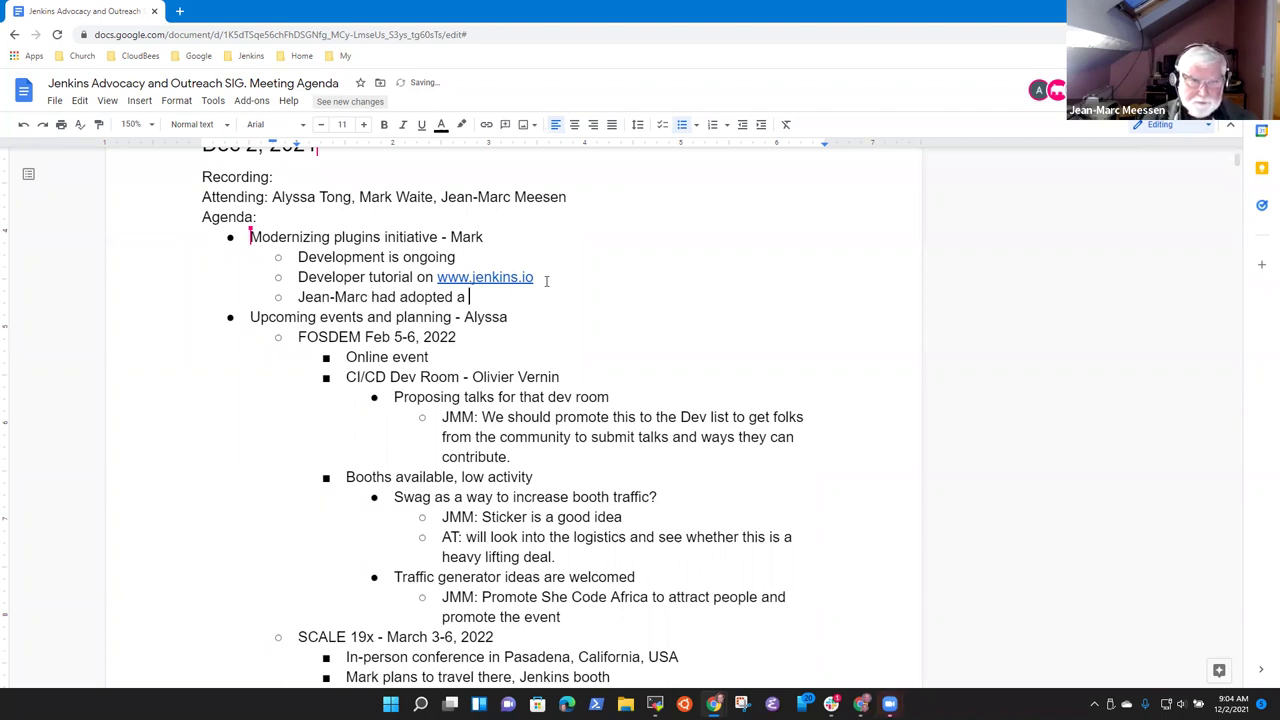
pyautogui.write('enw')
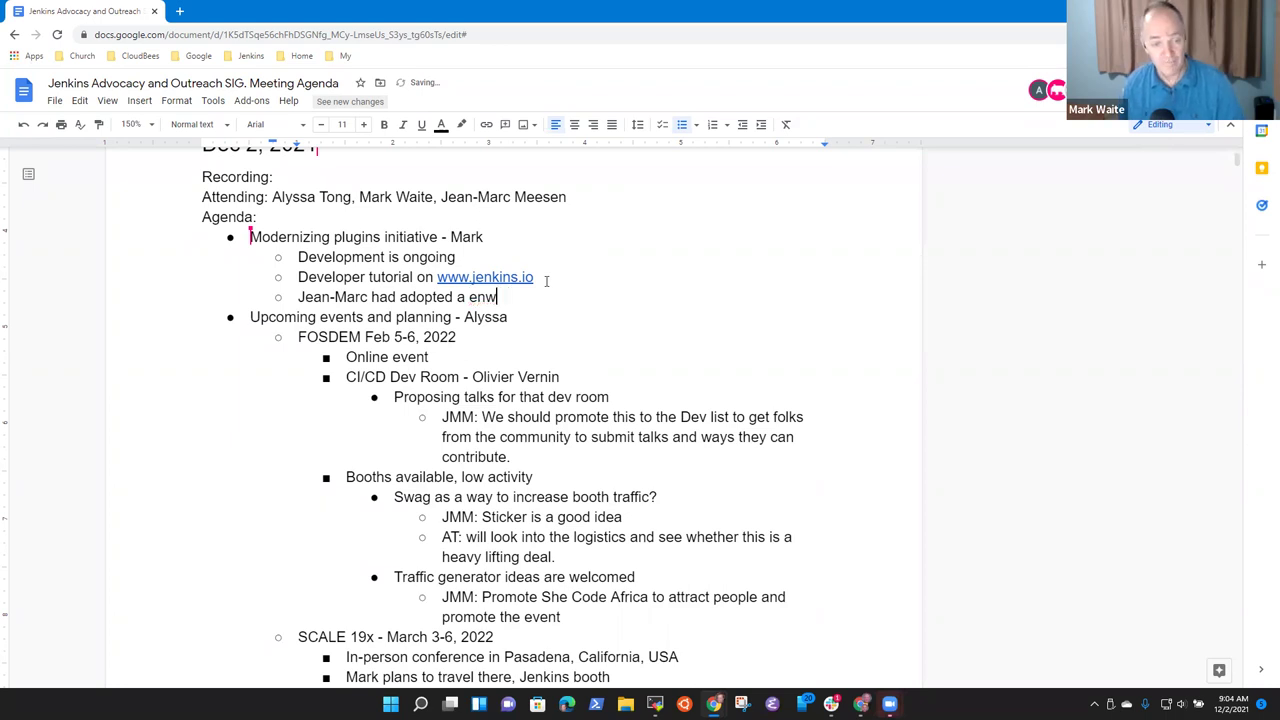
pyautogui.press('BackSpace')
pyautogui.press('BackSpace')
pyautogui.press('BackSpace')
pyautogui.write('new plugin')
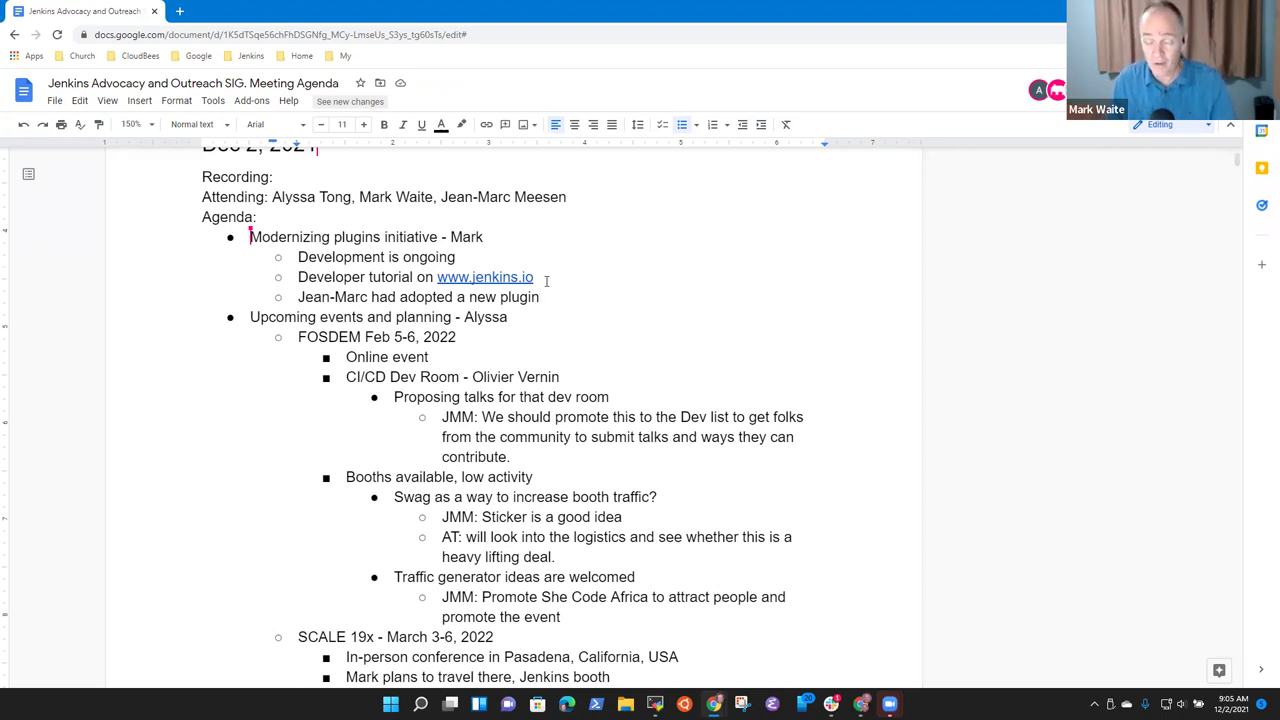
# Step: Add a fourth sub-bullet with the initiative owner's first name followed by "provide a link to a dev copy of the tutorial"
pyautogui.press('Return')
pyautogui.write('Mark ')
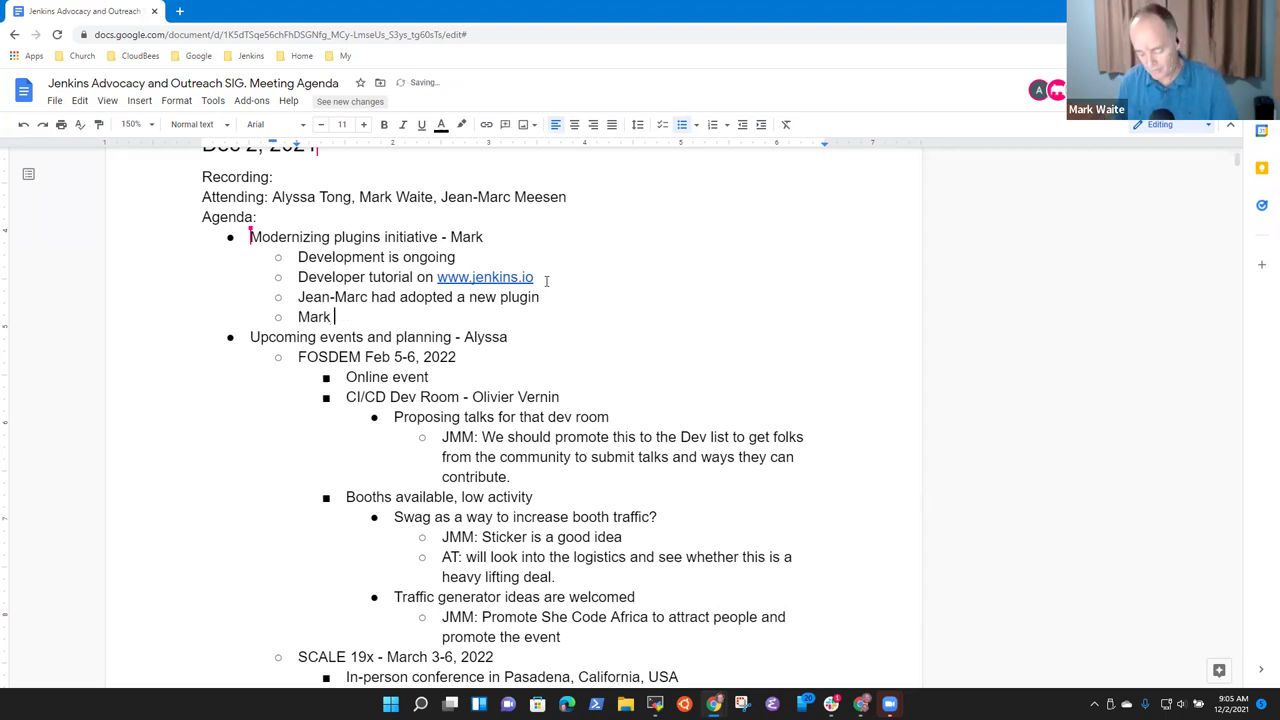
pyautogui.write('provide a link ot a')
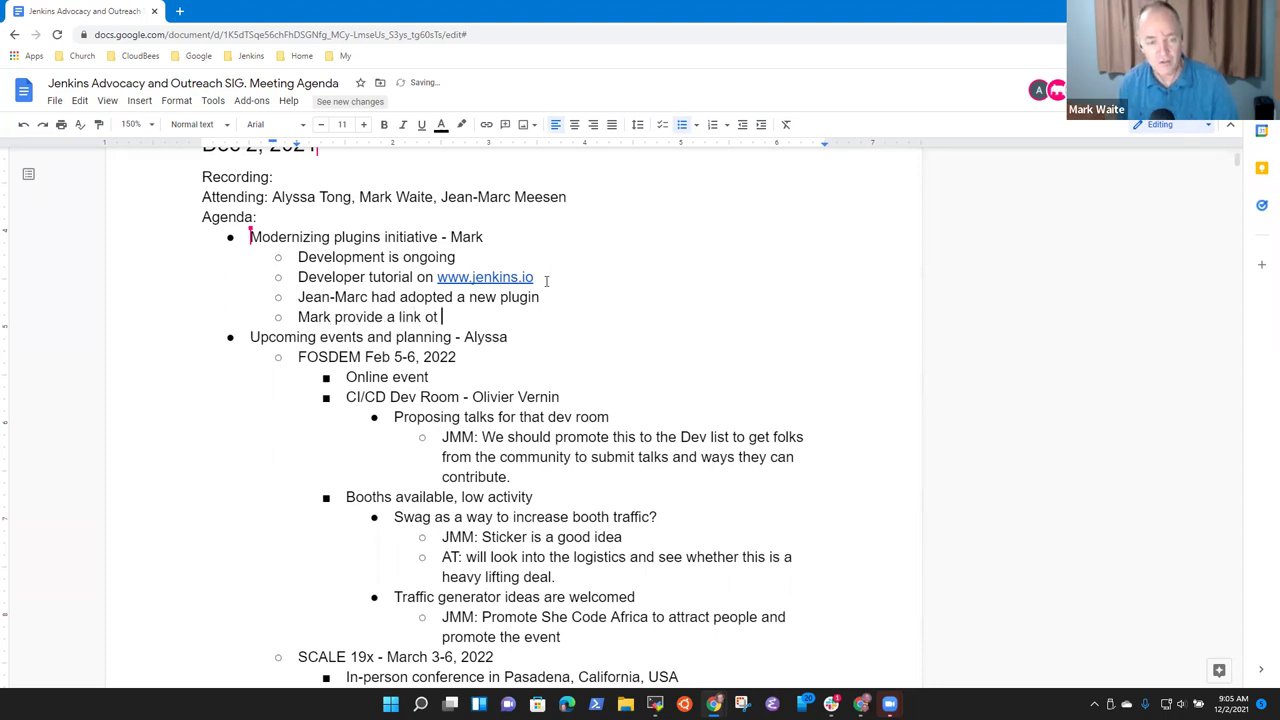
pyautogui.hotkey('ctrl', '+')
pyautogui.press('BackSpace')
pyautogui.press('BackSpace')
pyautogui.press('BackSpace')
pyautogui.press('BackSpace')
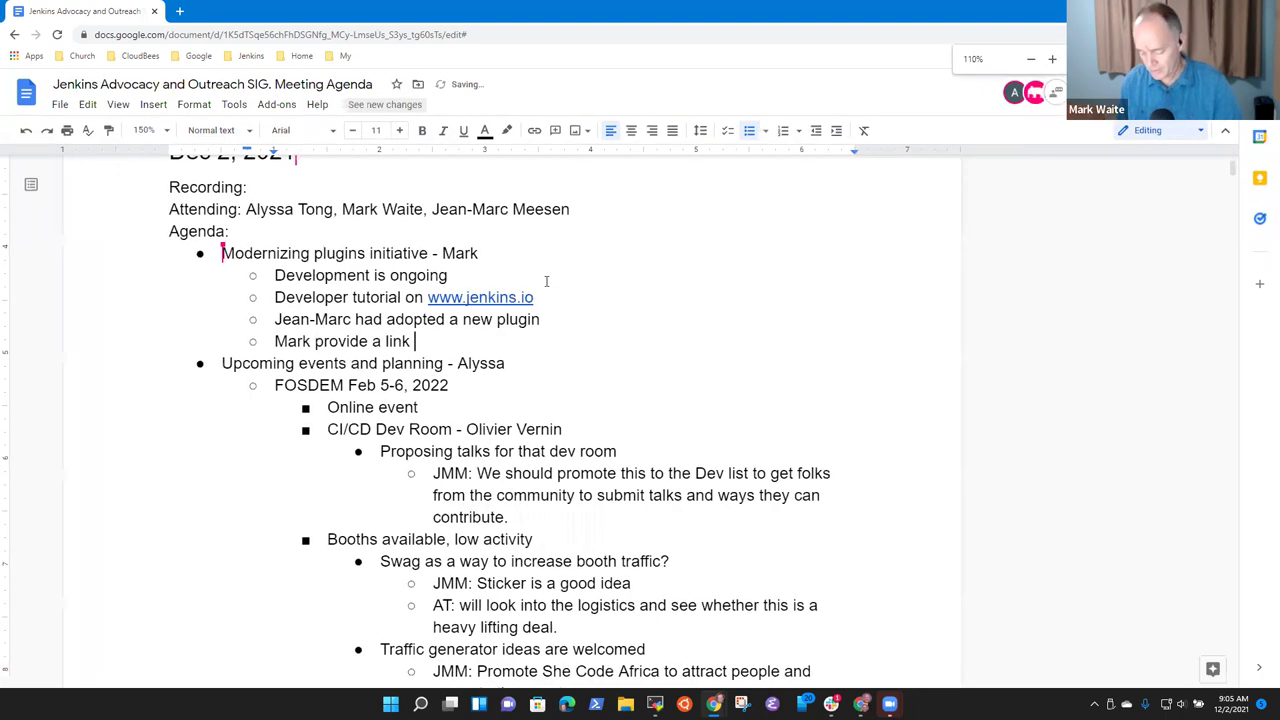
pyautogui.hotkey('ctrl', '-')
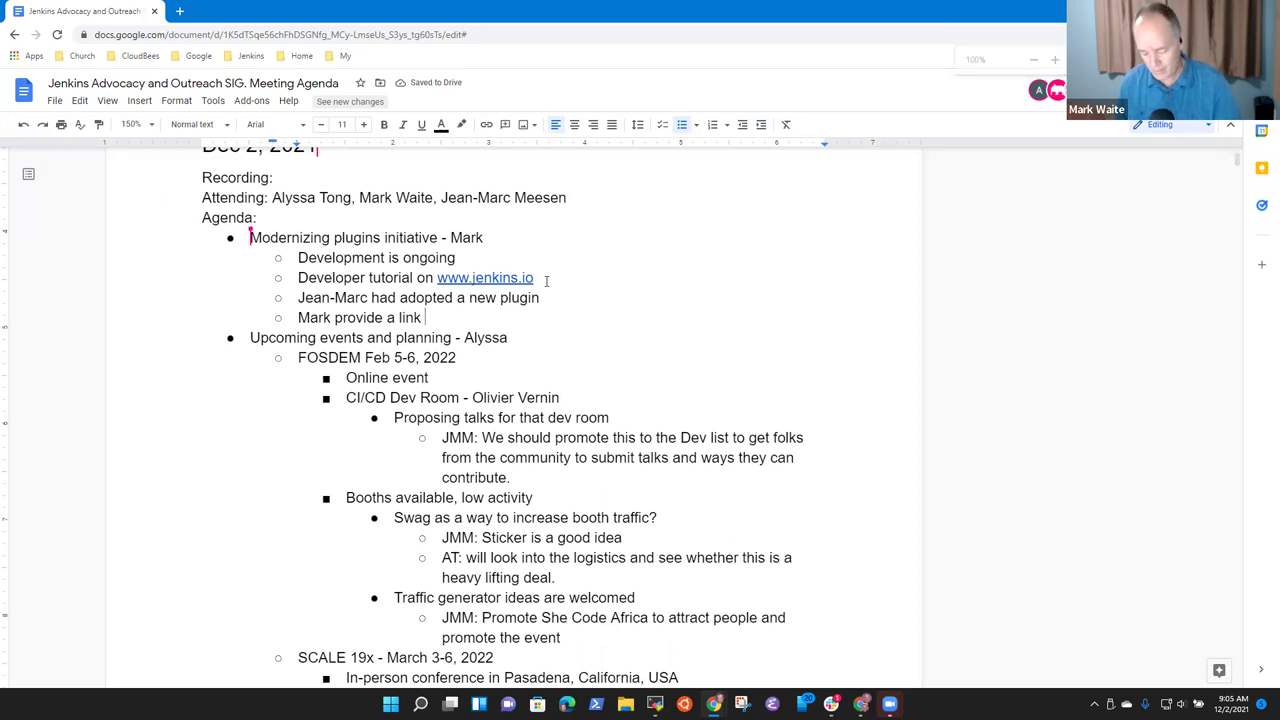
pyautogui.write('to a dev cop')
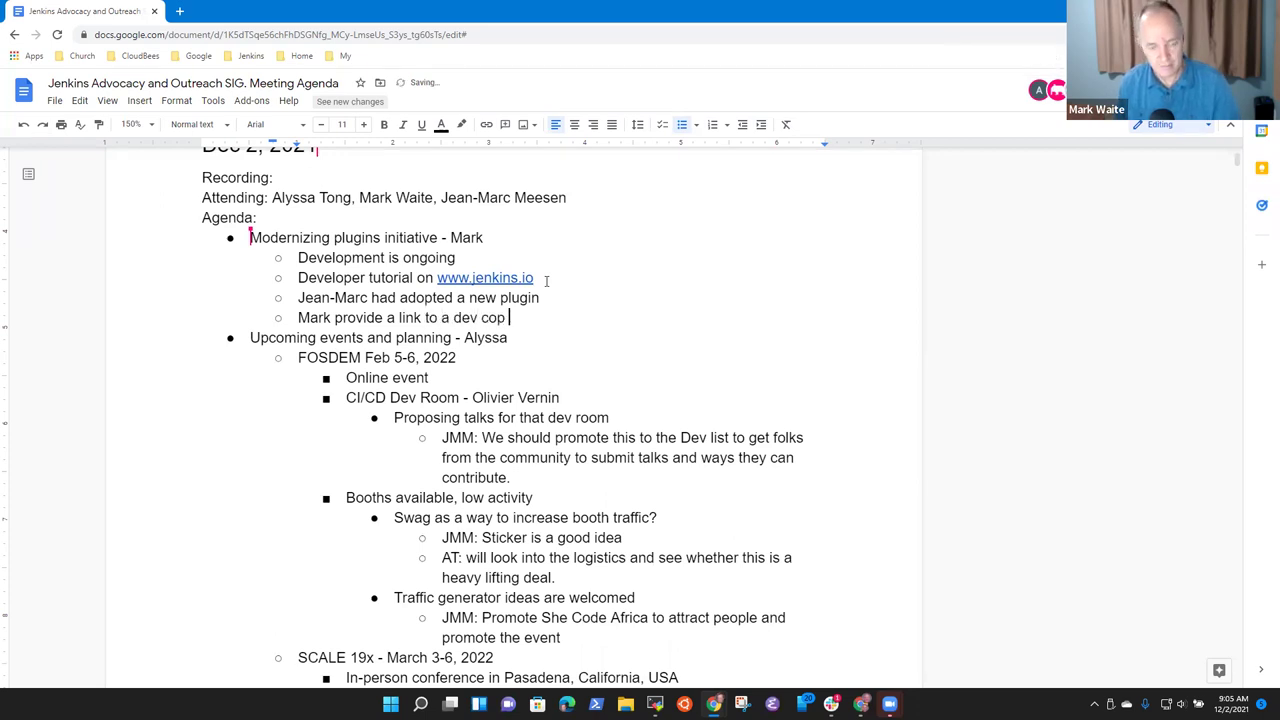
pyautogui.write('y of the tuit')
pyautogui.press('BackSpace')
pyautogui.press('BackSpace')
pyautogui.write('torial')
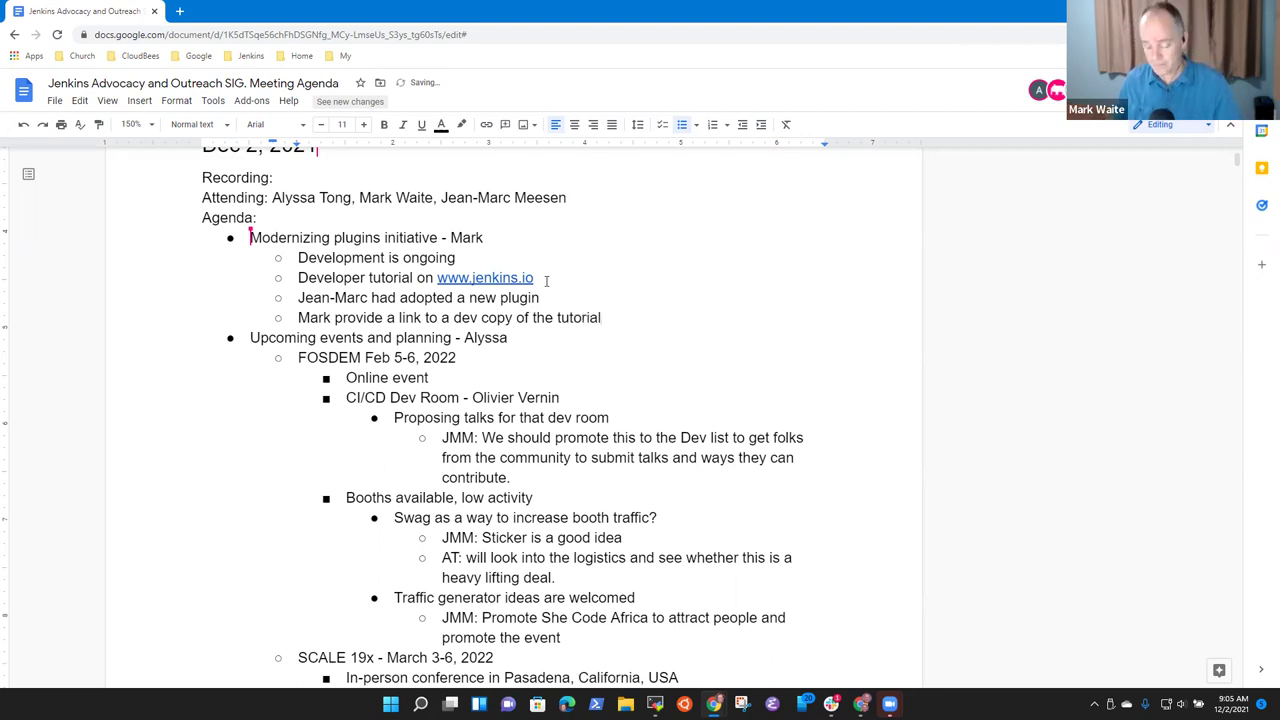
# Step: Extend the tutorial link sub-bullet with "to" and the first name of the attendee receiving the link
pyautogui.write(' to JKean-')
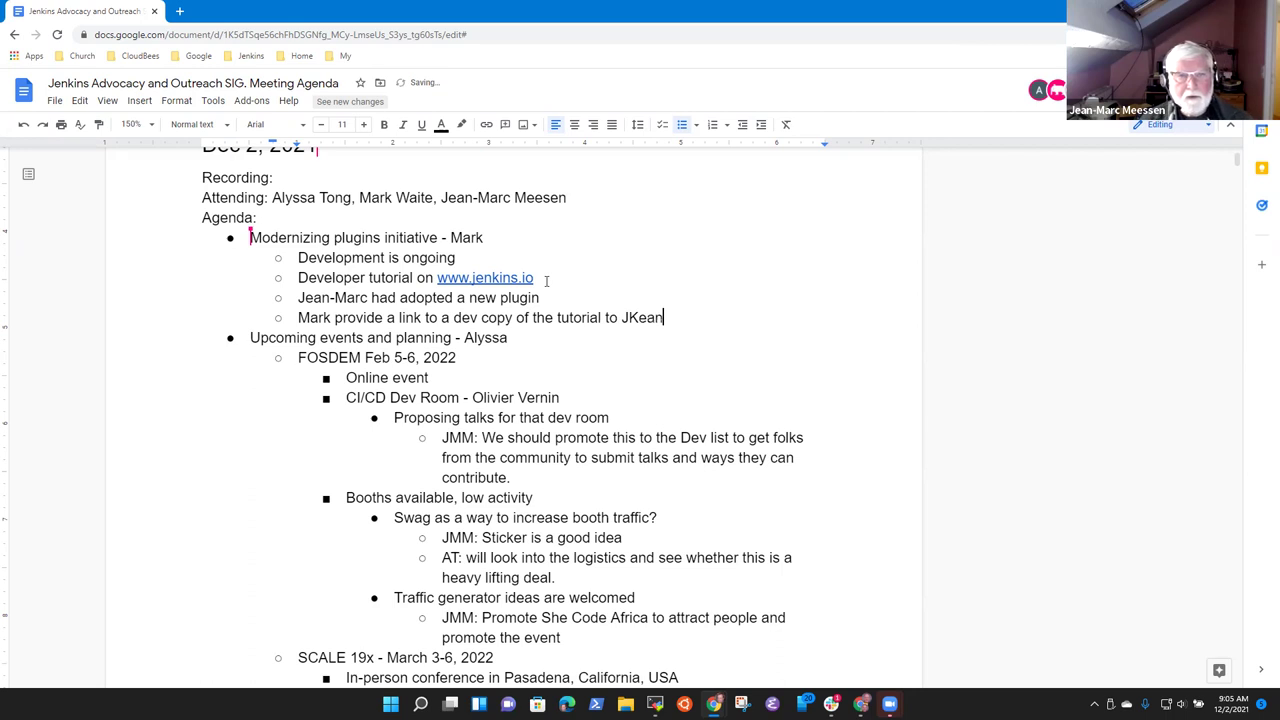
pyautogui.press('BackSpace')
pyautogui.press('BackSpace')
pyautogui.press('BackSpace')
pyautogui.press('BackSpace')
pyautogui.press('BackSpace')
pyautogui.press('BackSpace')
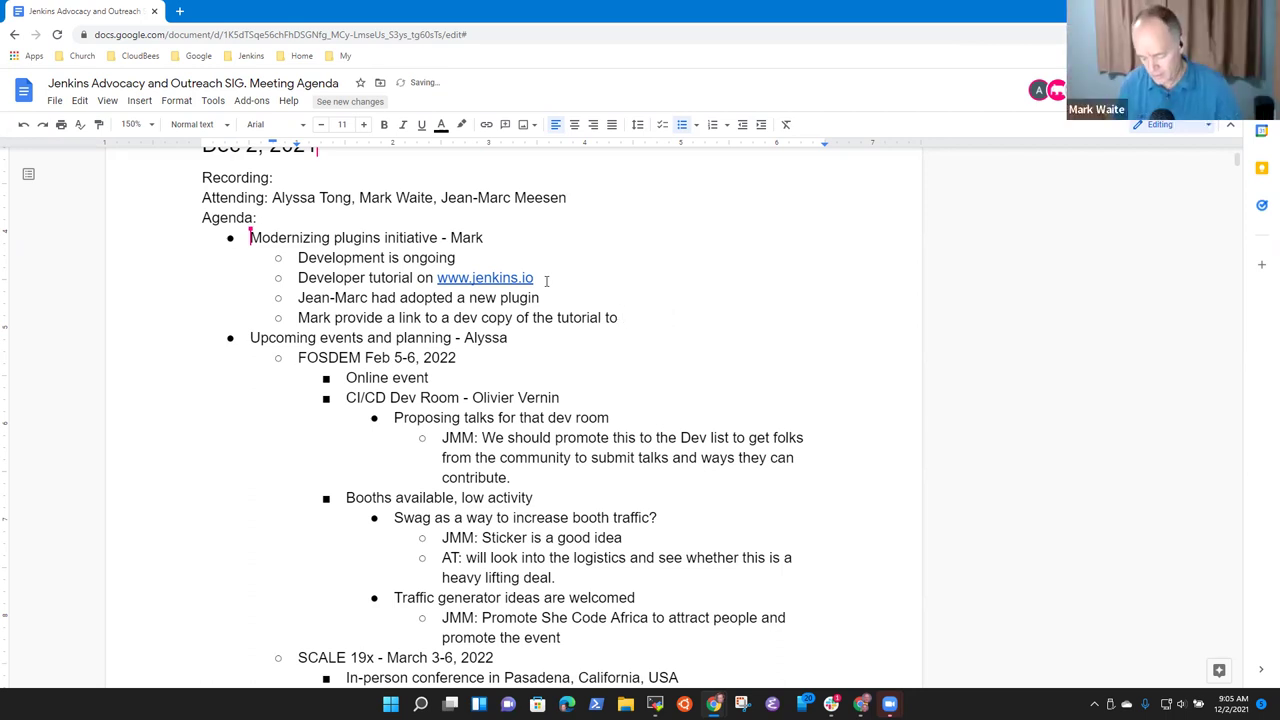
pyautogui.write('Jean-Mar')
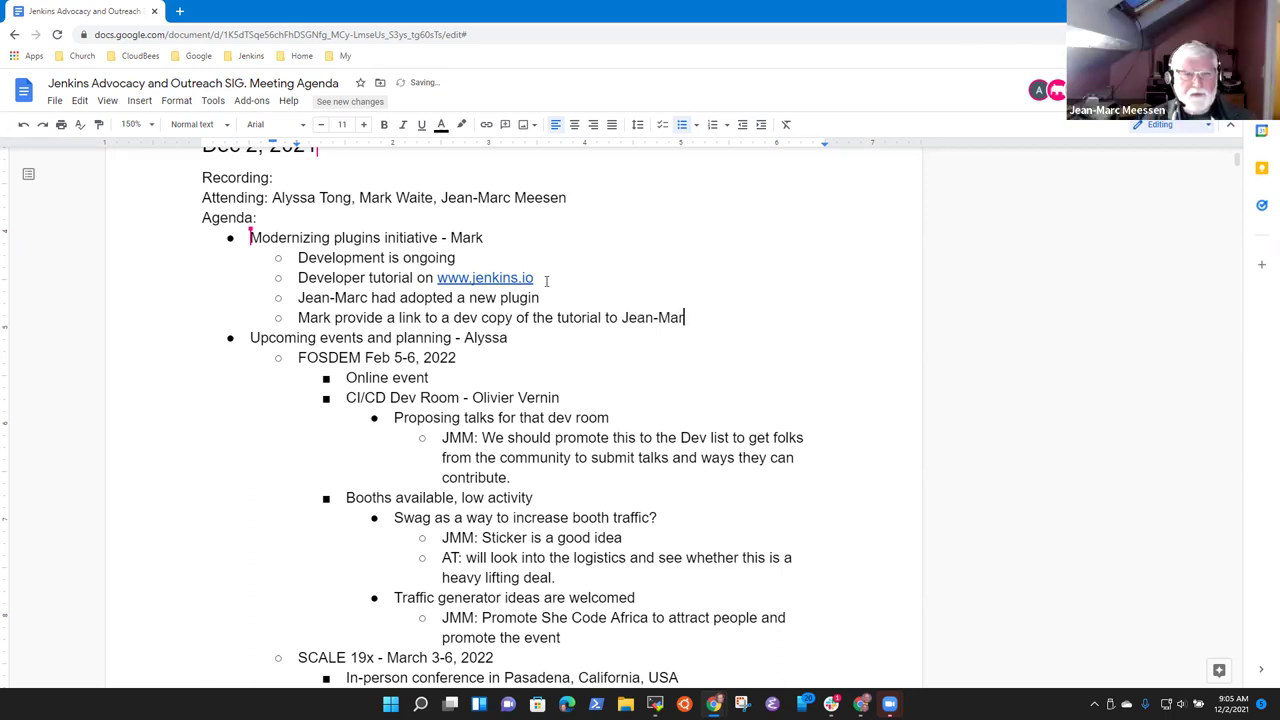
pyautogui.write('c')
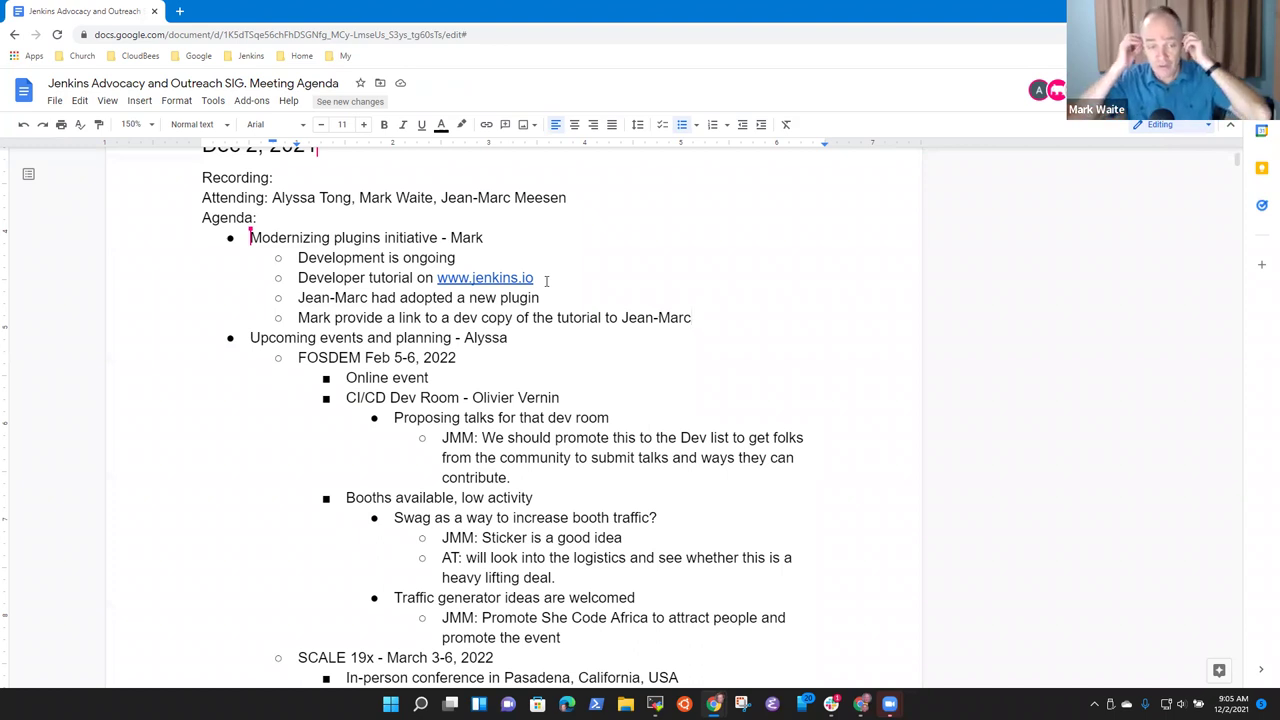
# Step: Review the upcoming events and planning item, from FOSDEM Feb 5-6, 2022 to the SCALE 19x training room entries
pyautogui.press('Down')
pyautogui.press('Down')
pyautogui.press('Up')
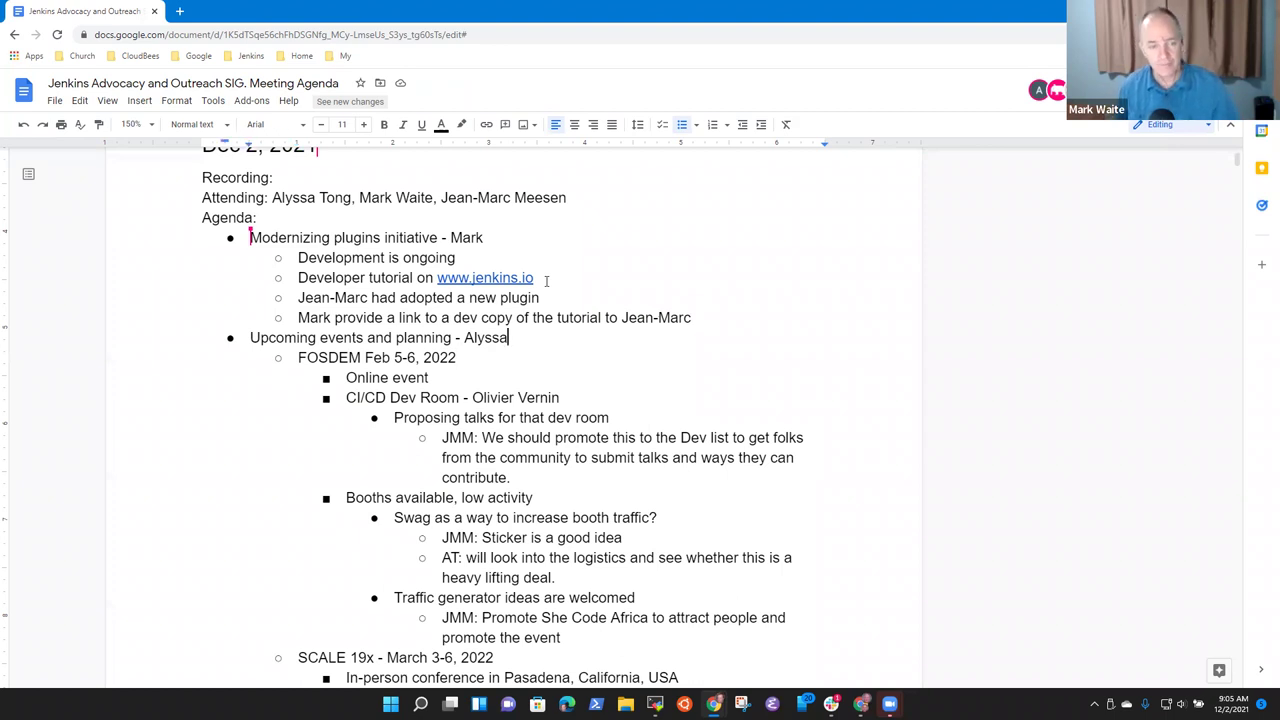
pyautogui.hotkey('shift', 'Home')
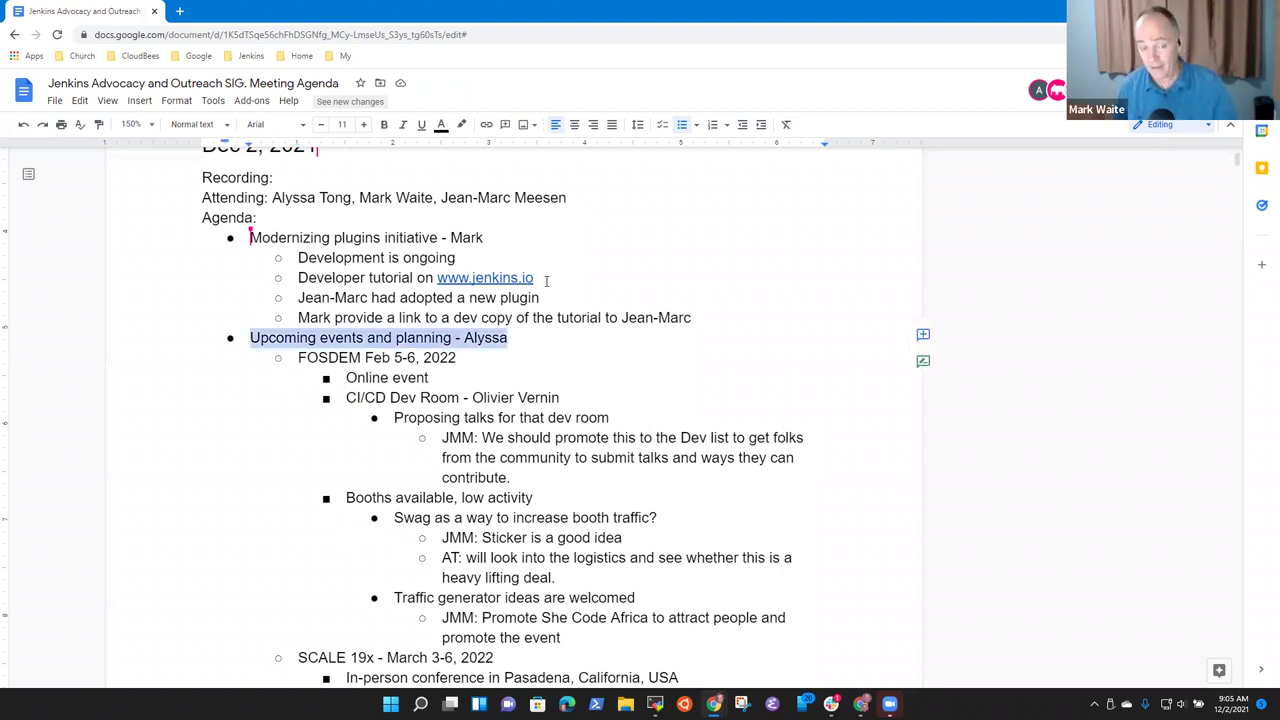
pyautogui.press('Down')
pyautogui.press('Down')
pyautogui.press('Down')
pyautogui.press('Down')
pyautogui.press('Down')
pyautogui.press('Down')
pyautogui.press('Down')
pyautogui.press('Down')
pyautogui.press('Down')
pyautogui.press('Down')
pyautogui.press('Down')
pyautogui.press('Down')
pyautogui.press('Down')
pyautogui.press('Down')
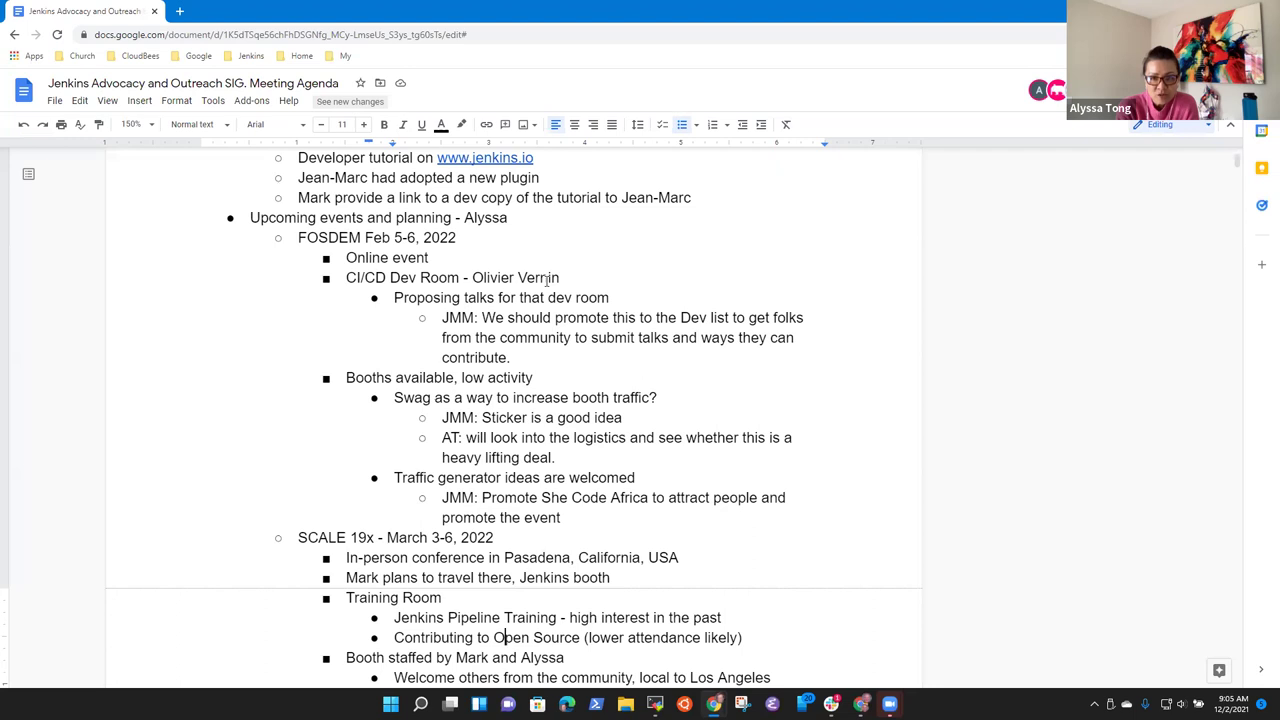
# Step: Add a sub-bullet under the FOSDEM "Online event" line reading "Don't have plans for submitting a stand application"
pyautogui.press('Up')
pyautogui.press('Up')
pyautogui.press('Up')
pyautogui.press('Up')
pyautogui.press('Up')
pyautogui.press('Up')
pyautogui.press('Up')
pyautogui.press('Up')
pyautogui.press('Up')
pyautogui.press('Up')
pyautogui.press('Up')
pyautogui.press('Up')
pyautogui.press('Up')
pyautogui.press('Up')
pyautogui.press('Up')
pyautogui.press('Up')
pyautogui.press('Up')
pyautogui.press('Down')
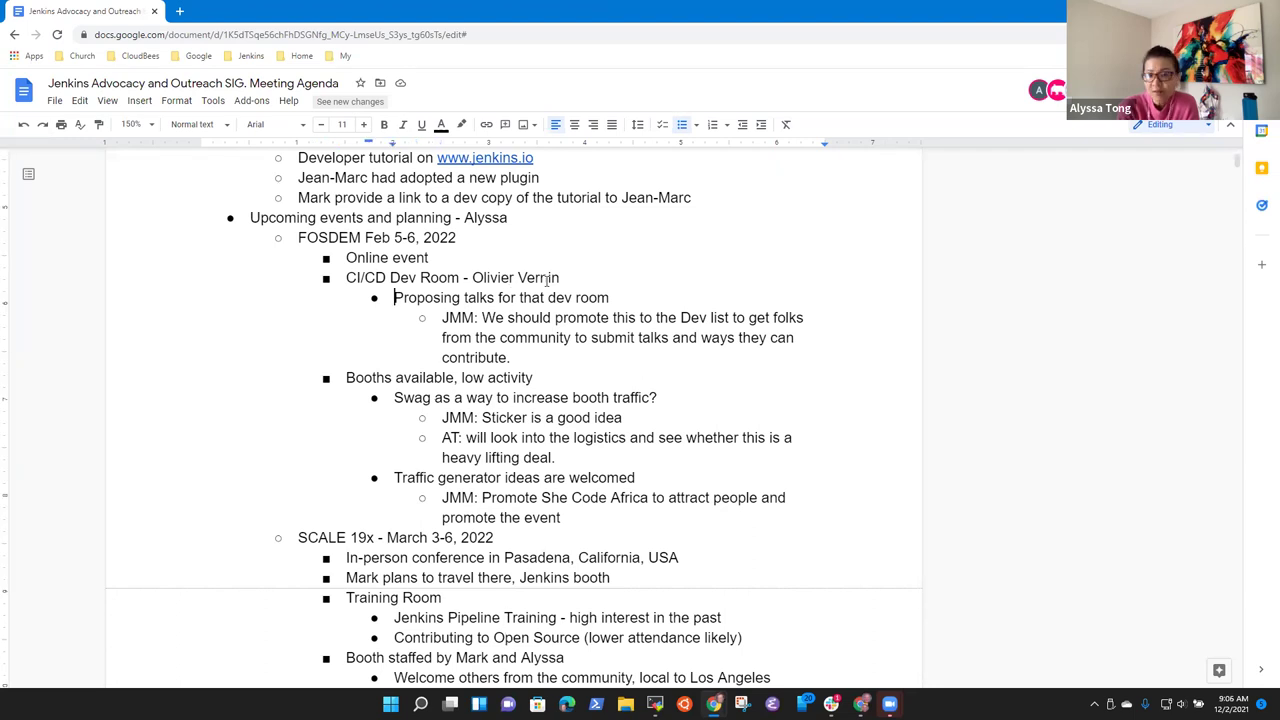
pyautogui.press('Up')
pyautogui.press('Up')
pyautogui.press('Return')
pyautogui.press('Tab')
pyautogui.write("Don't have plans")
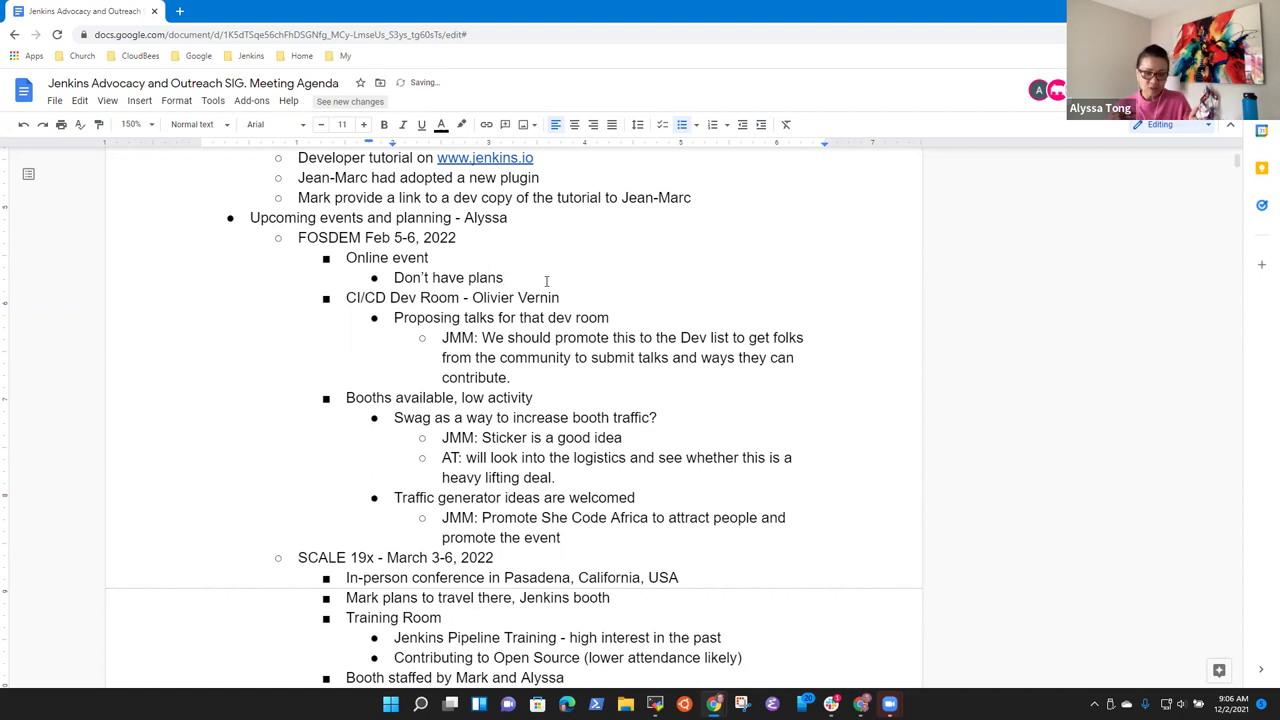
pyautogui.write(' for ')
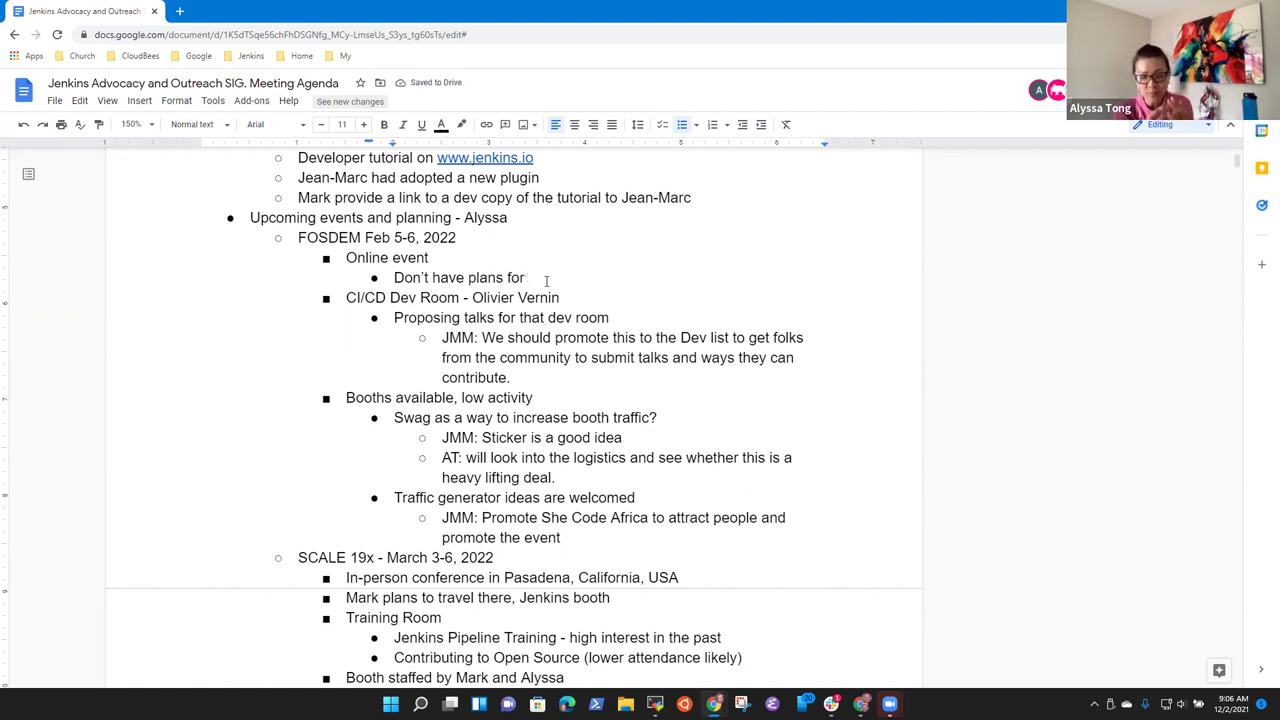
pyautogui.write('submitting a stand application')
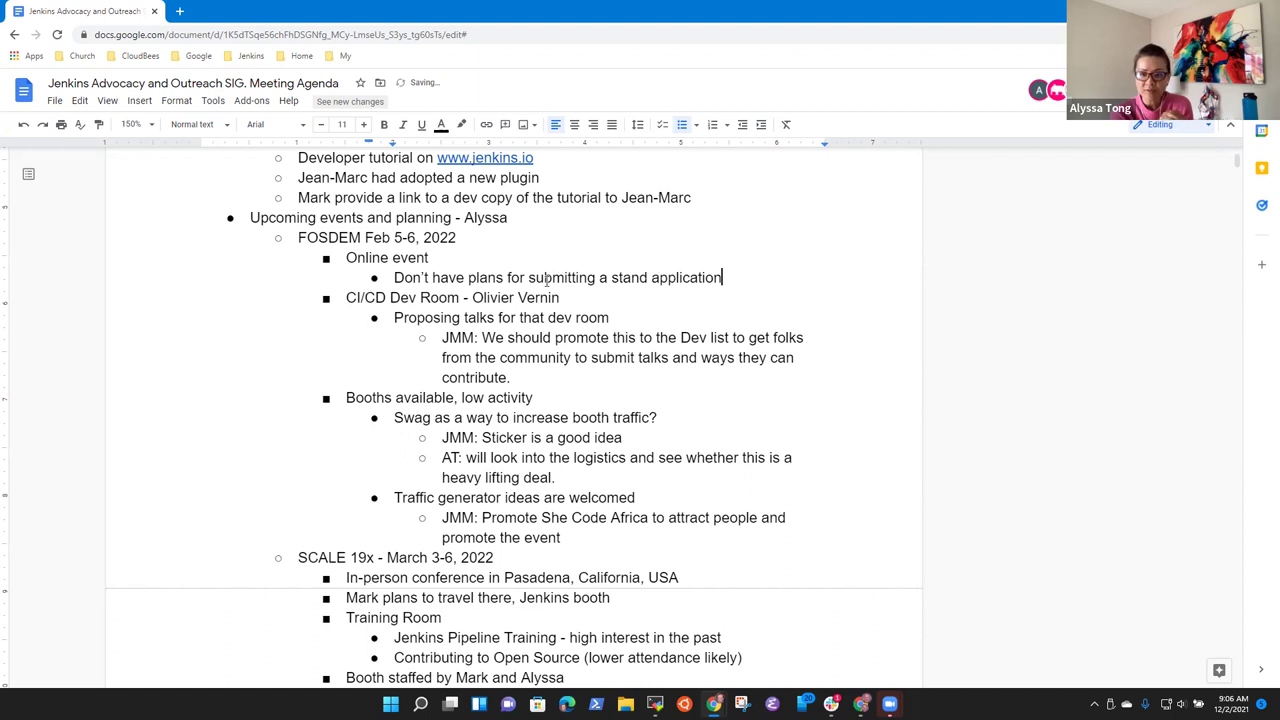
# Step: Add a second sub-bullet under "Online event" reading "Discussion in the Governance board about not hosting a stand"
pyautogui.press('Return')
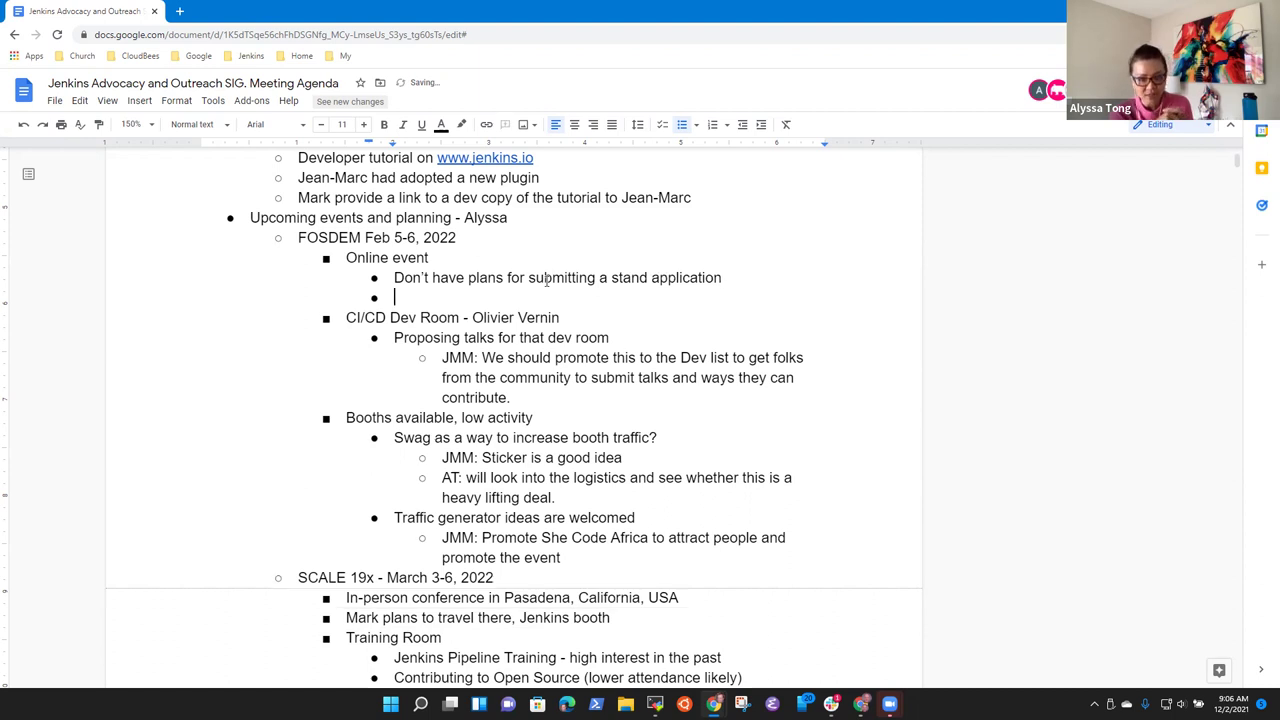
pyautogui.write('Discussion ')
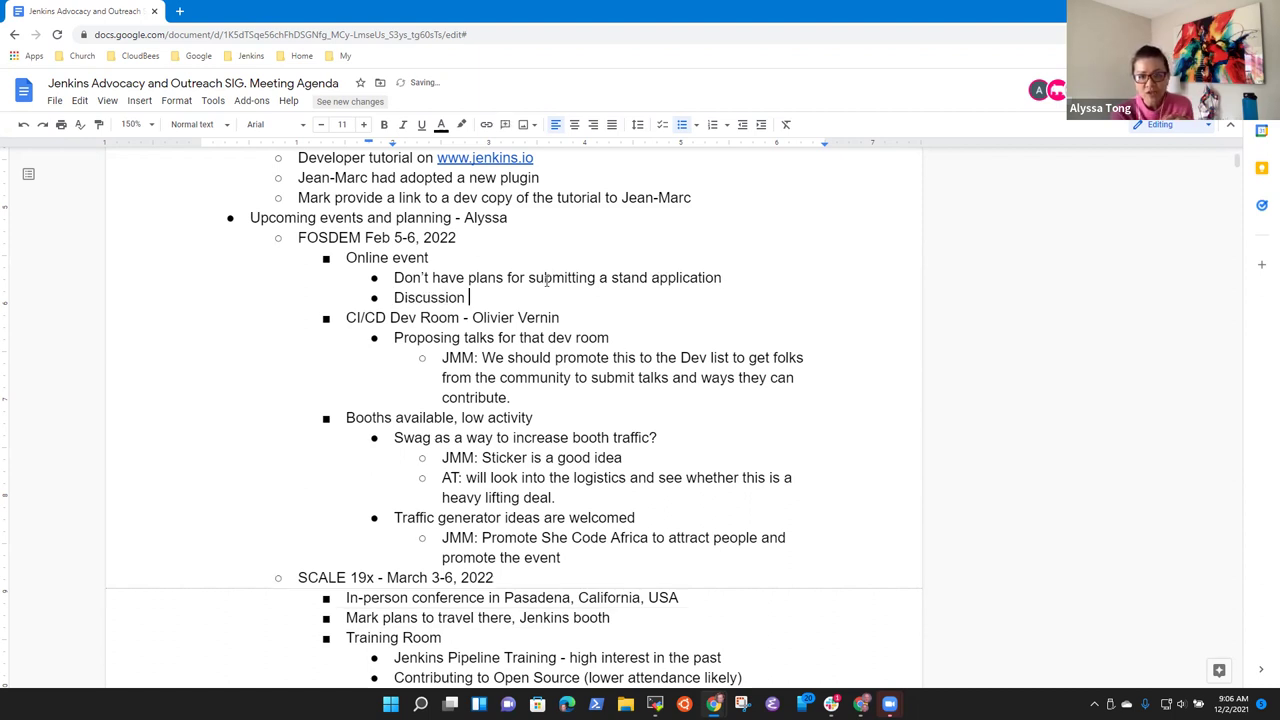
pyautogui.write('in the VD')
pyautogui.press('BackSpace')
pyautogui.press('BackSpace')
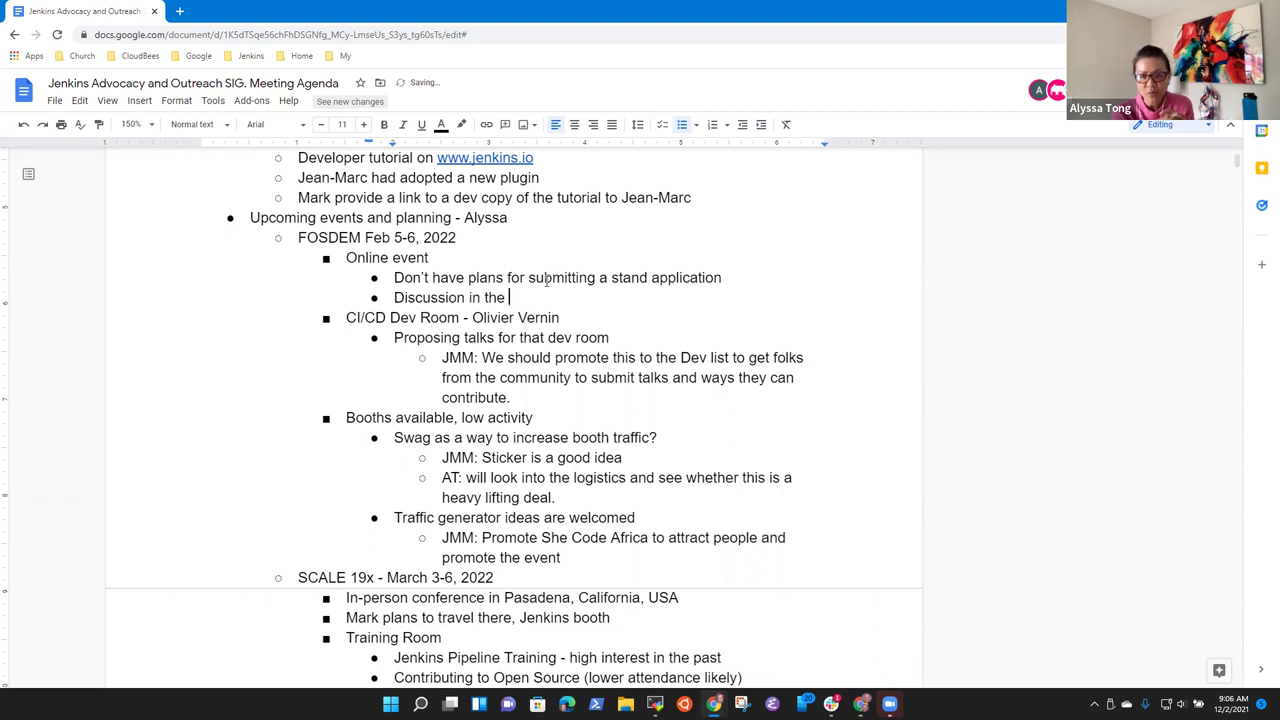
pyautogui.write('Go')
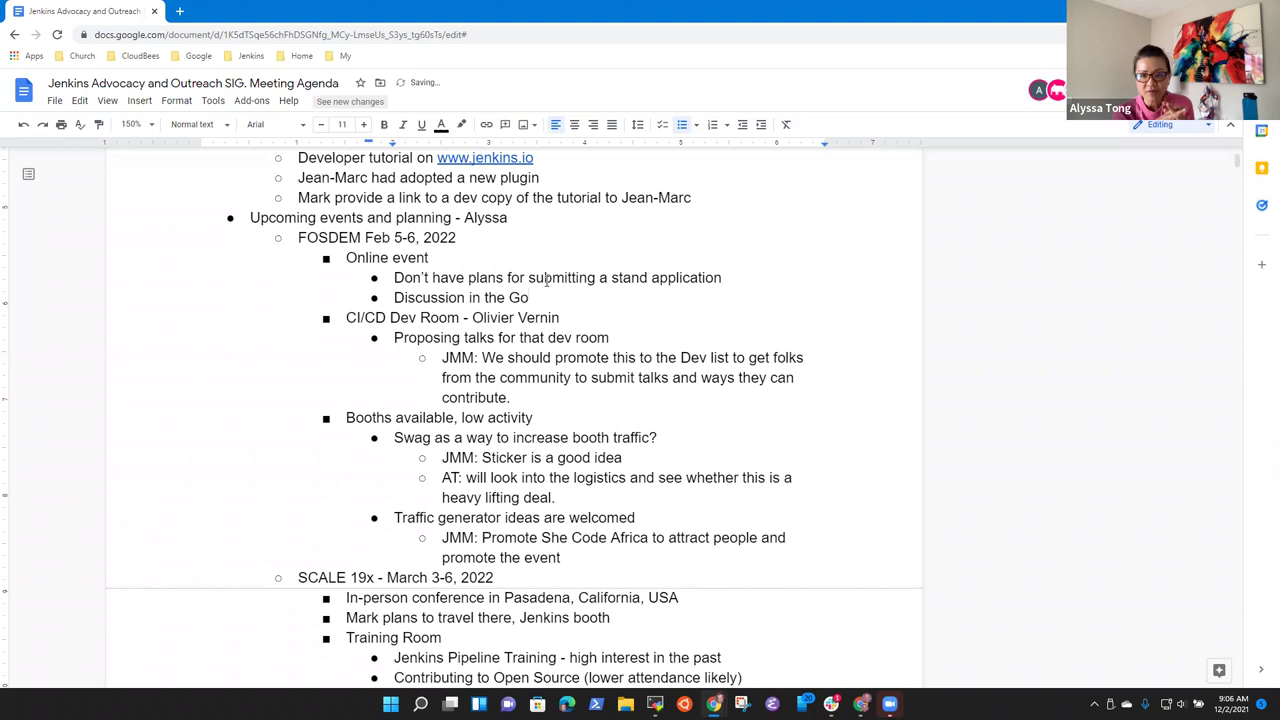
pyautogui.write('vernance')
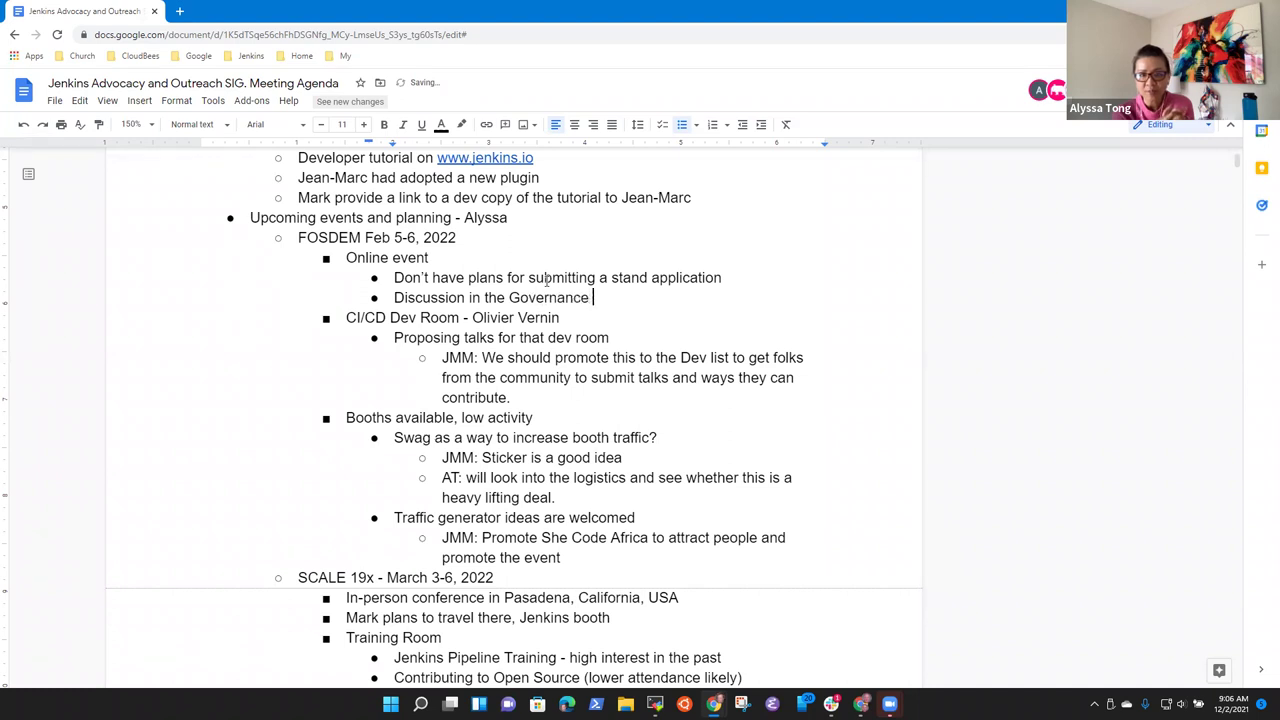
pyautogui.write(' board about n')
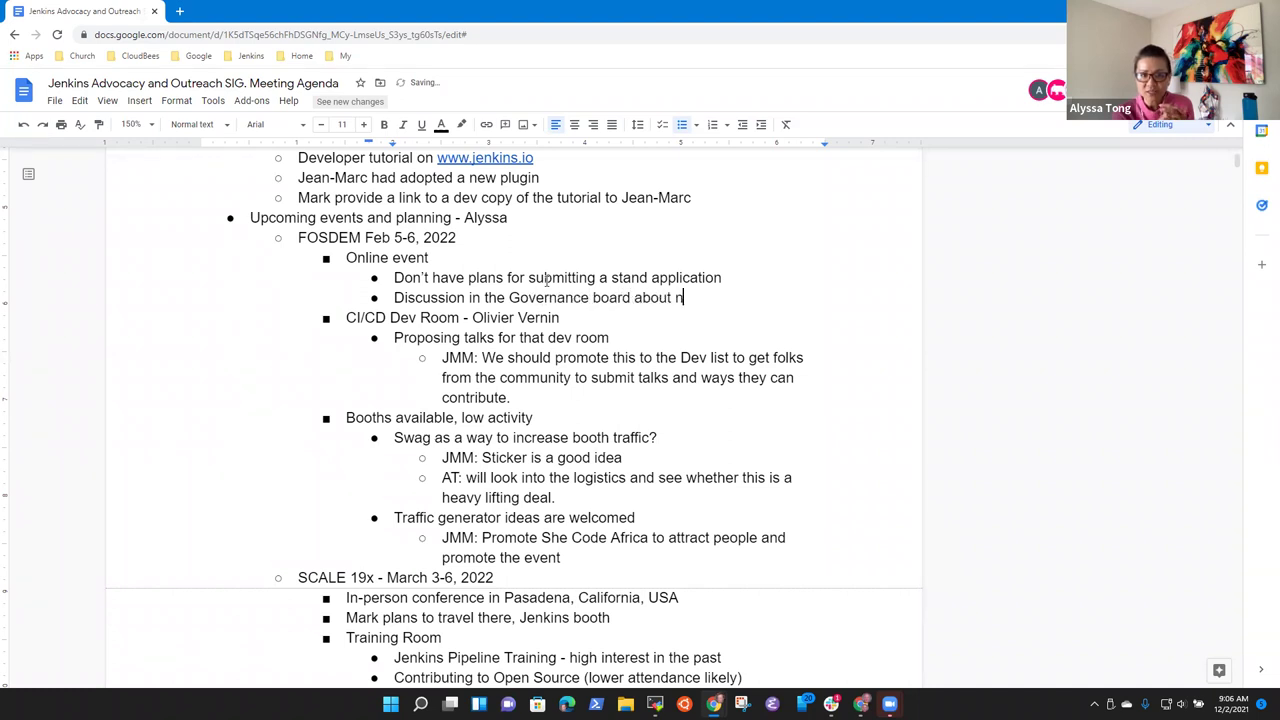
pyautogui.write('ot hosting a ')
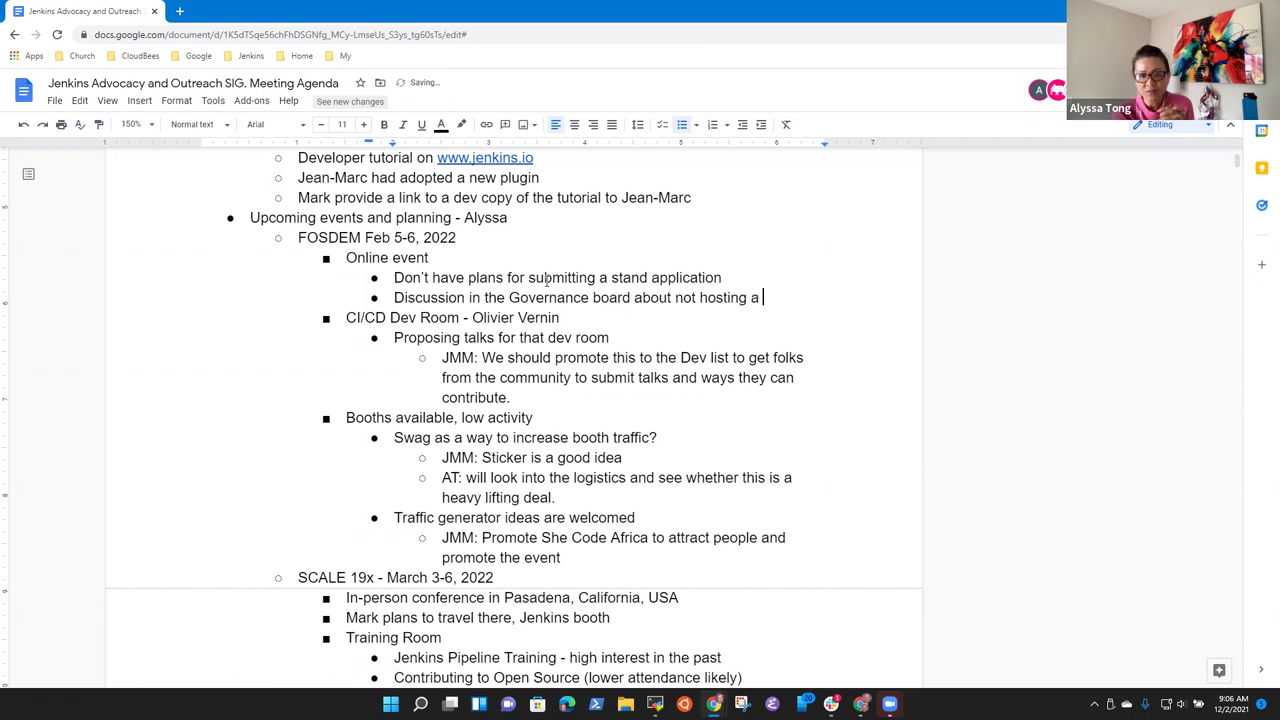
pyautogui.write('stand')
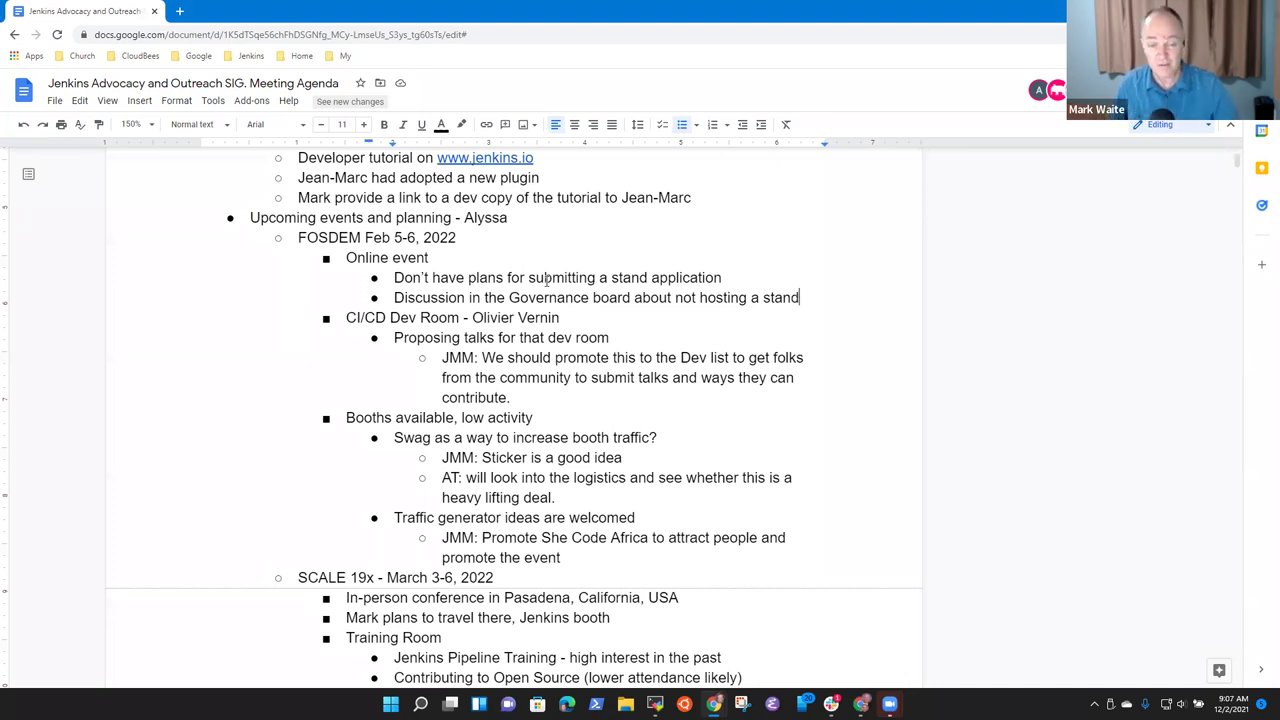
pyautogui.hotkey('shift', 'End')
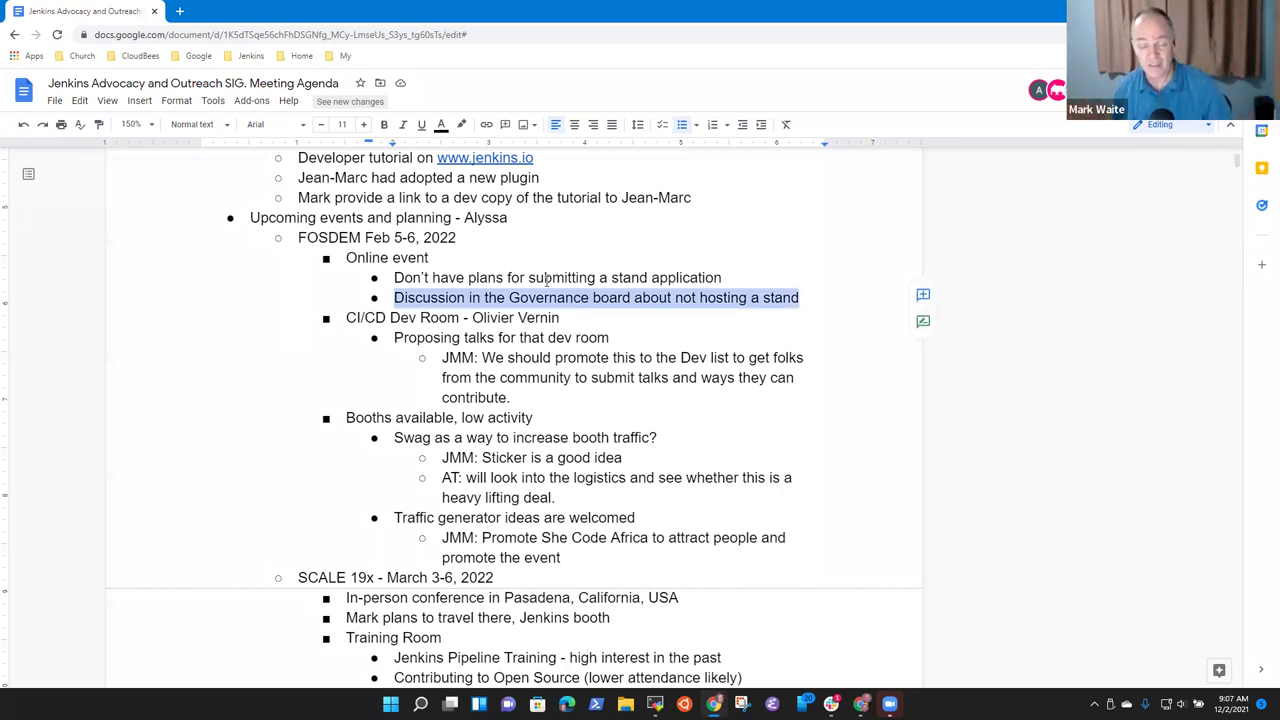
pyautogui.press('Right')
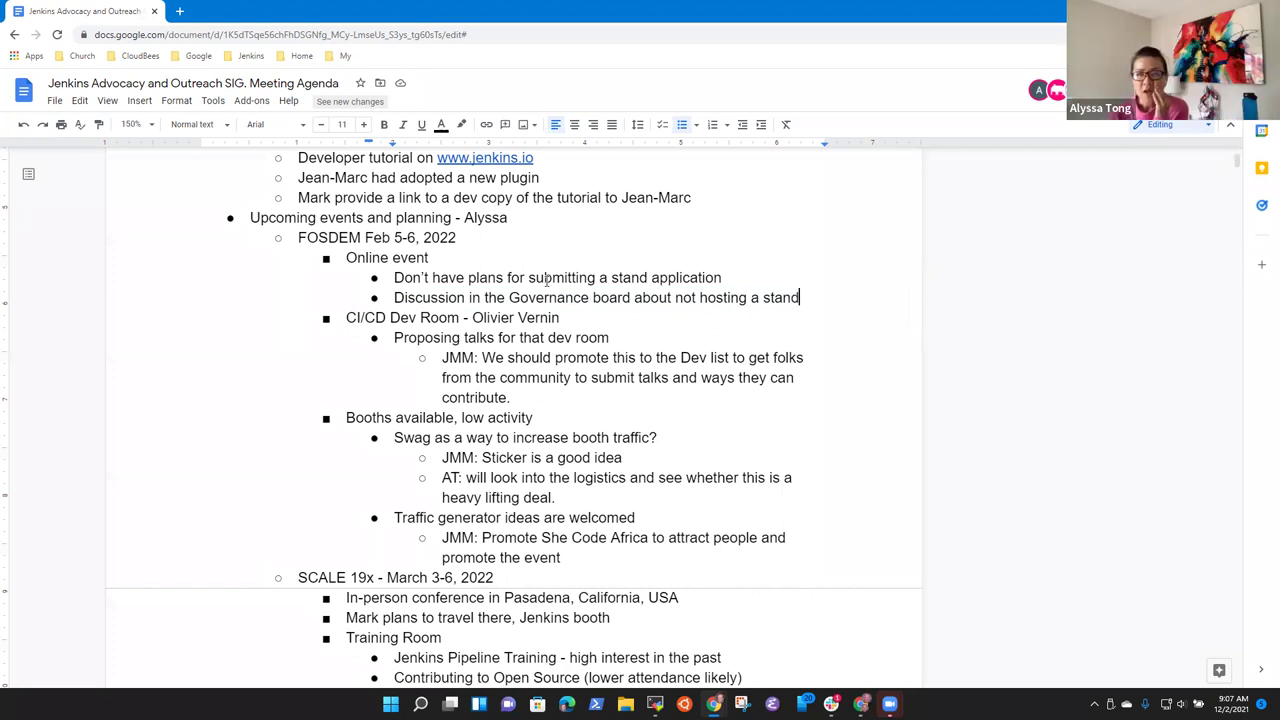
# Step: Add a nested bullet below the Governance board line reading "Stand allows us a place to list our content"
pyautogui.press('Return')
pyautogui.press('Tab')
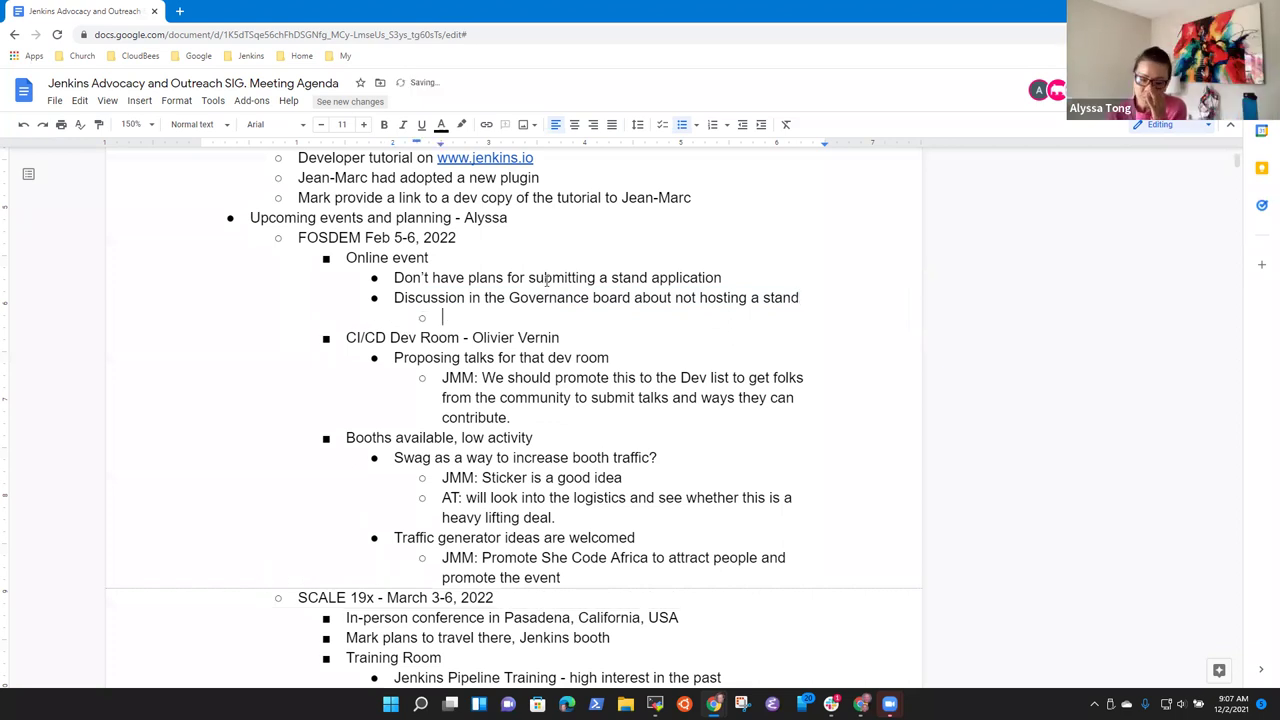
pyautogui.write('Conce')
pyautogui.hotkey('ctrl', 'BackSpace')
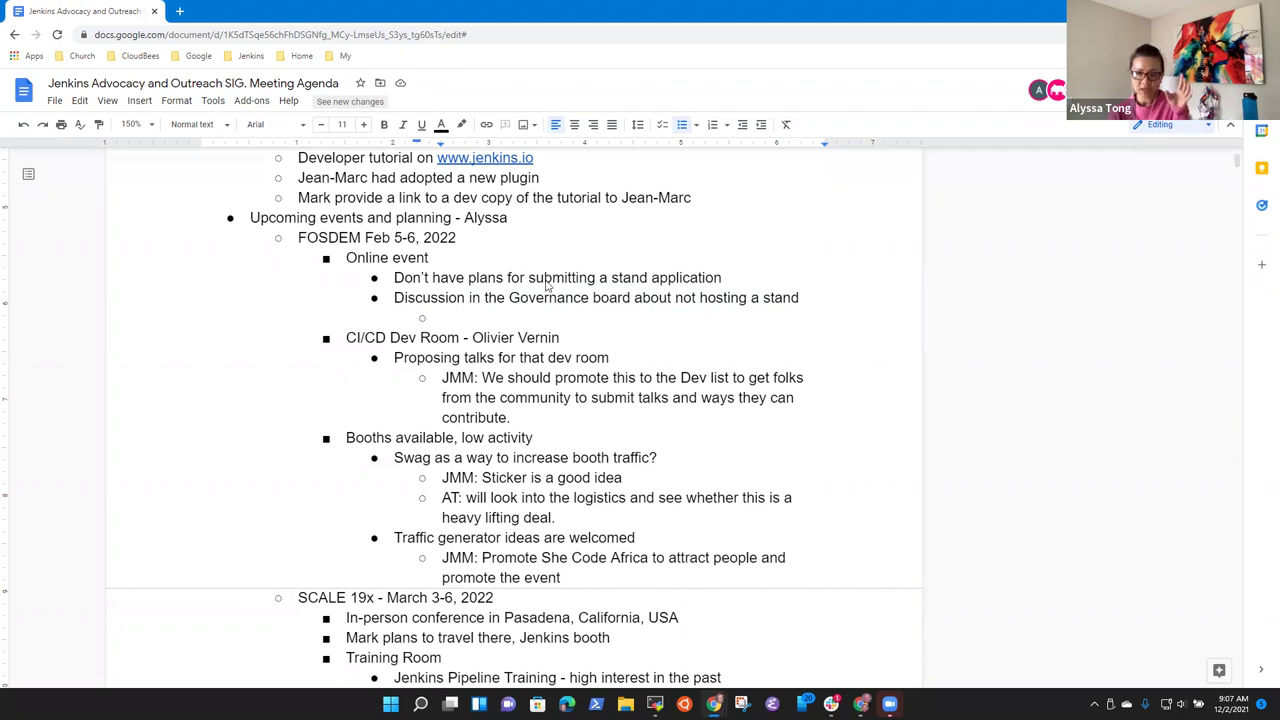
pyautogui.write('Standa')
pyautogui.press('BackSpace')
pyautogui.write('allows us to list')
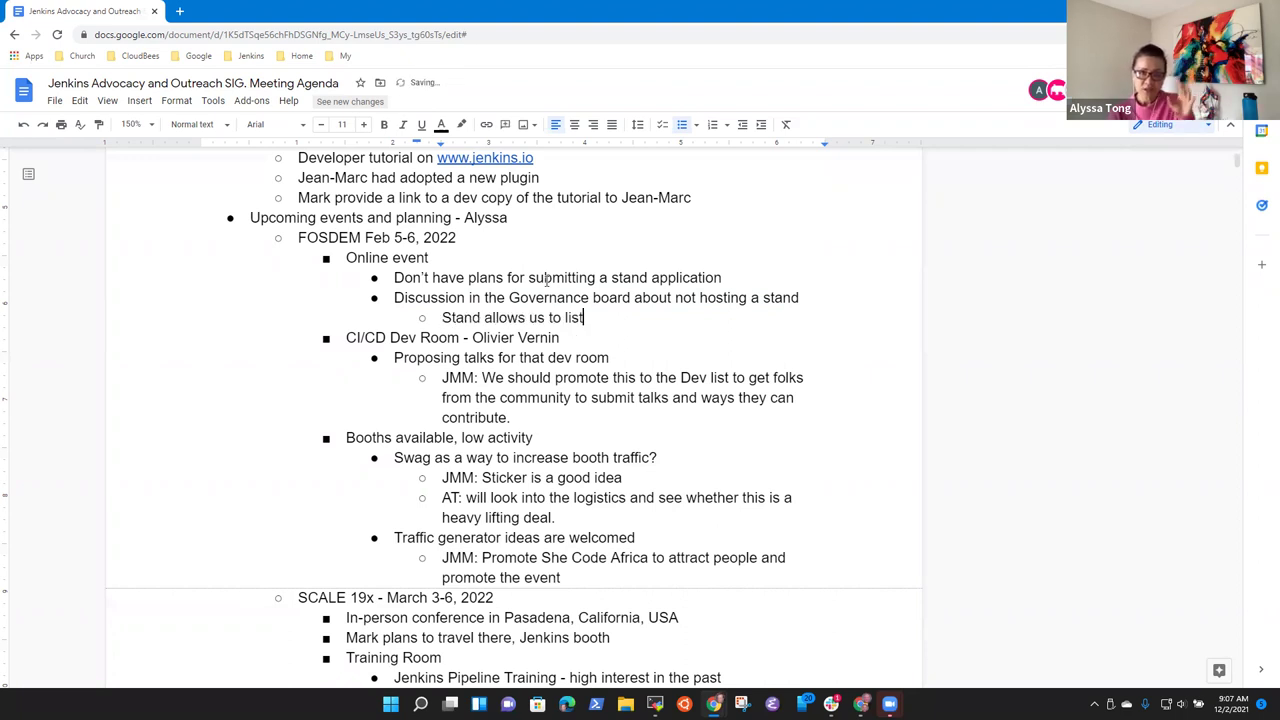
pyautogui.press('BackSpace')
pyautogui.press('BackSpace')
pyautogui.press('BackSpace')
pyautogui.press('BackSpace')
pyautogui.press('BackSpace')
pyautogui.press('BackSpace')
pyautogui.press('BackSpace')
pyautogui.write('a pla')
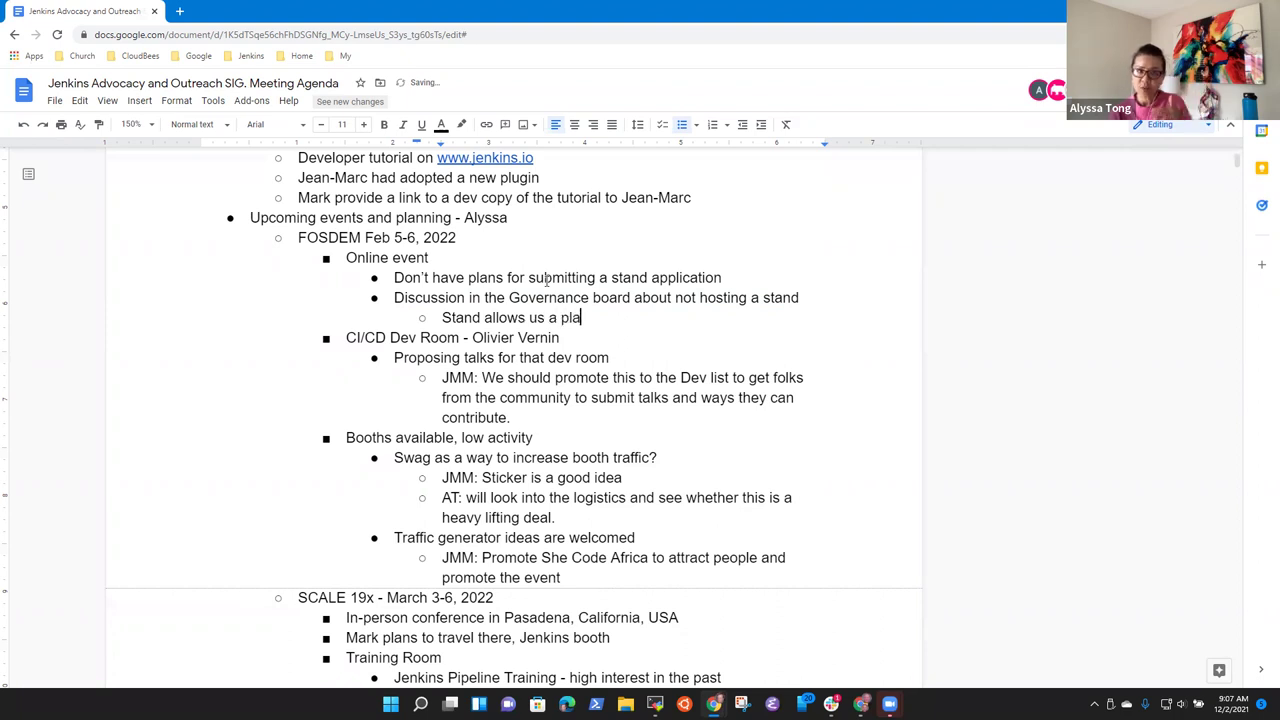
pyautogui.write('ce to list our content')
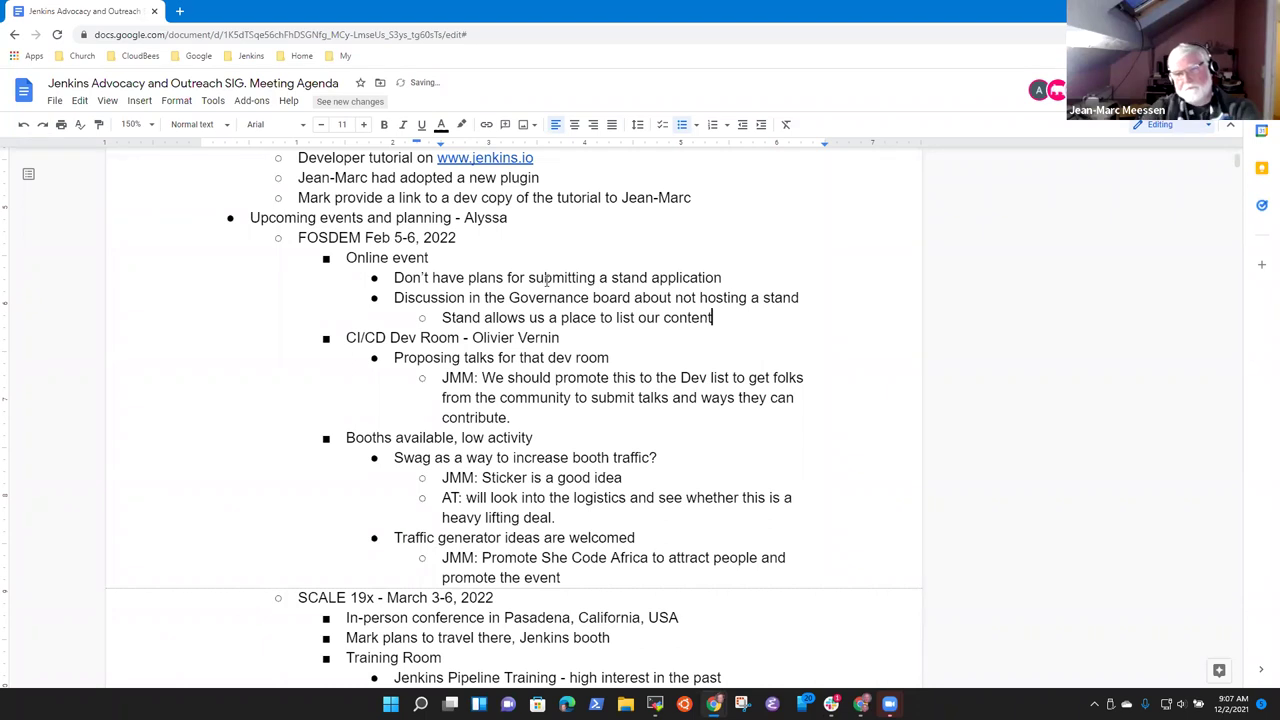
# Step: Add another nested bullet below the Governance board line reading "More value from the stand than if people visit the stand"
pyautogui.press('Return')
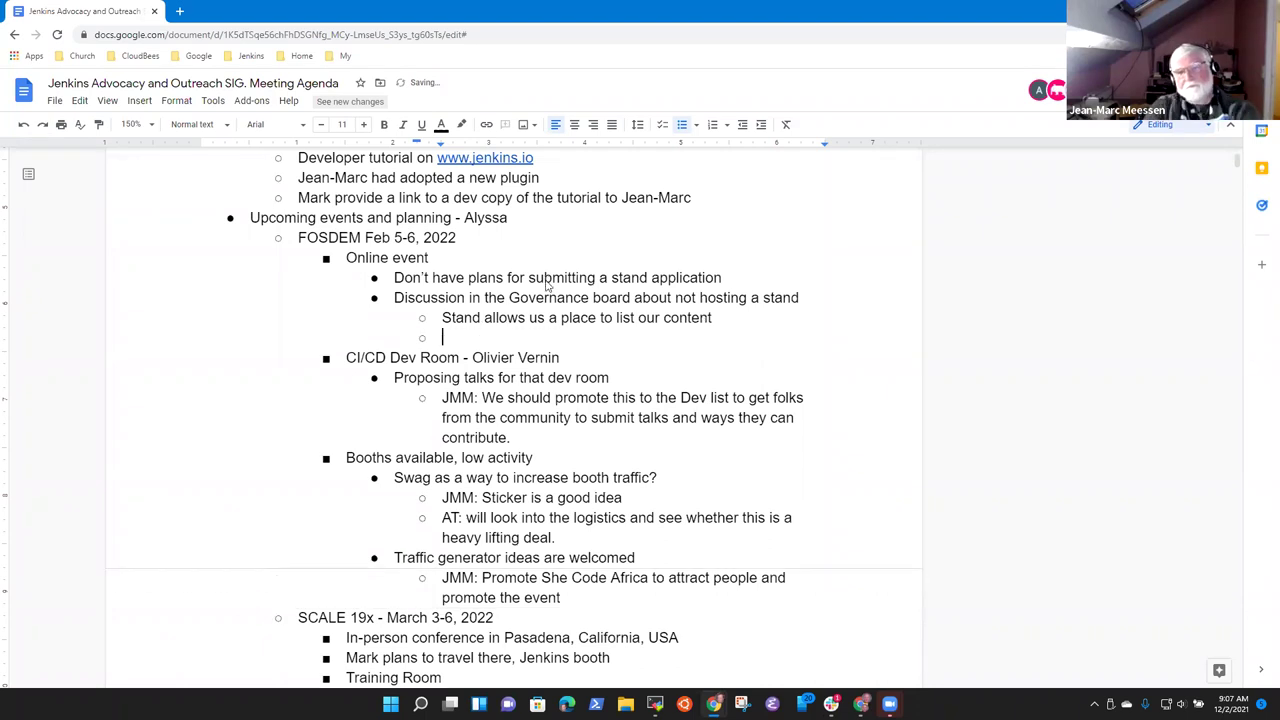
pyautogui.write("Don't need to")
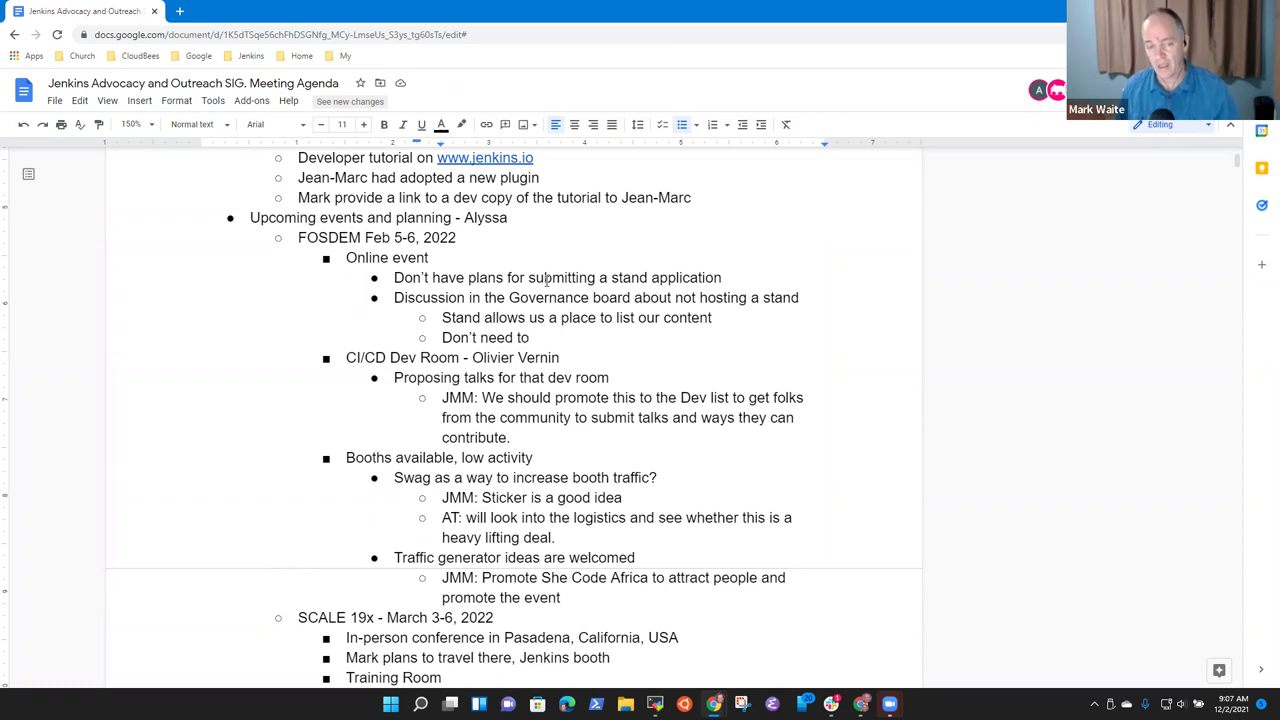
pyautogui.hotkey('ctrl', 'shift', 'Left')
pyautogui.hotkey('ctrl', 'shift', 'Left')
pyautogui.hotkey('ctrl', 'shift', 'Left')
pyautogui.write('More ')
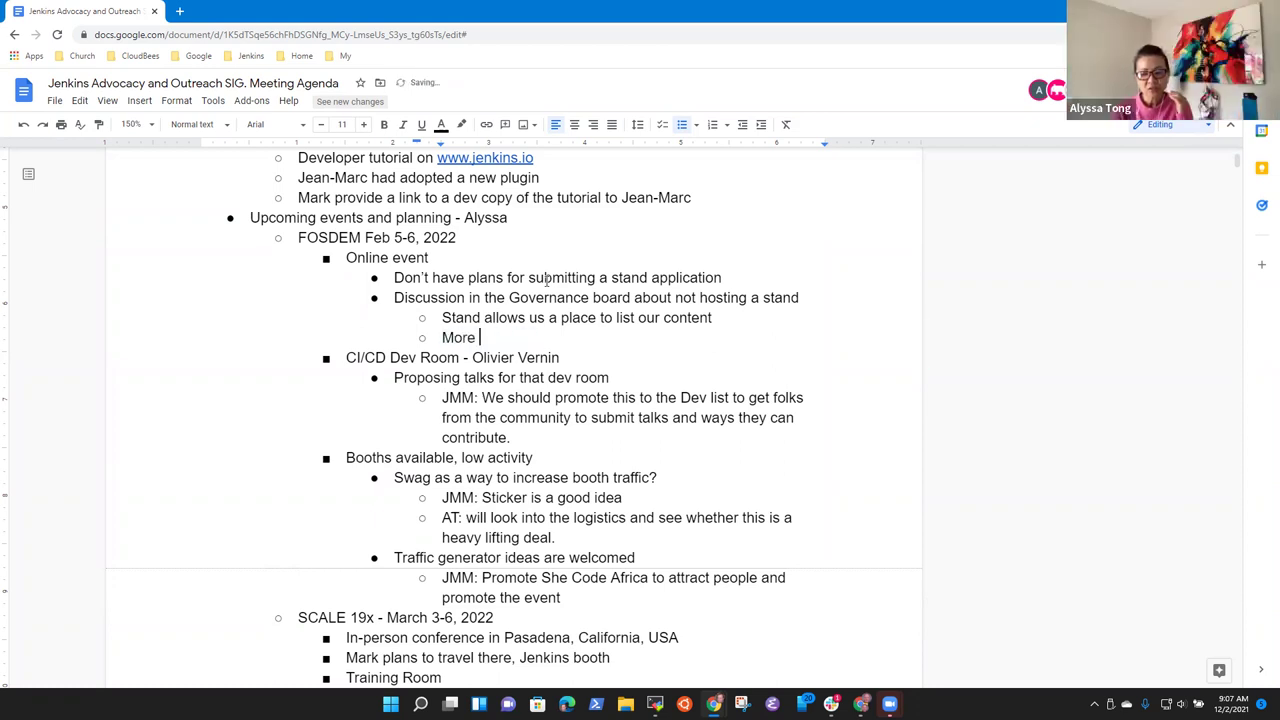
pyautogui.write('value from the stan')
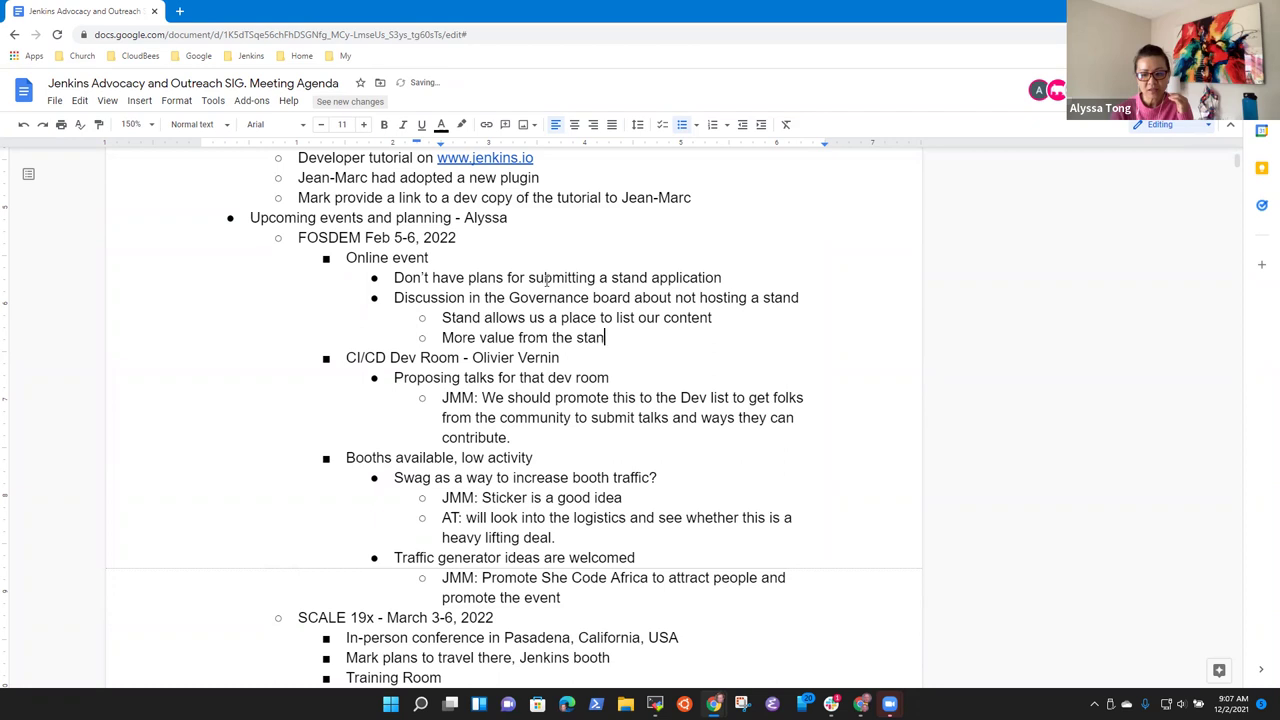
pyautogui.write('d than if peopo')
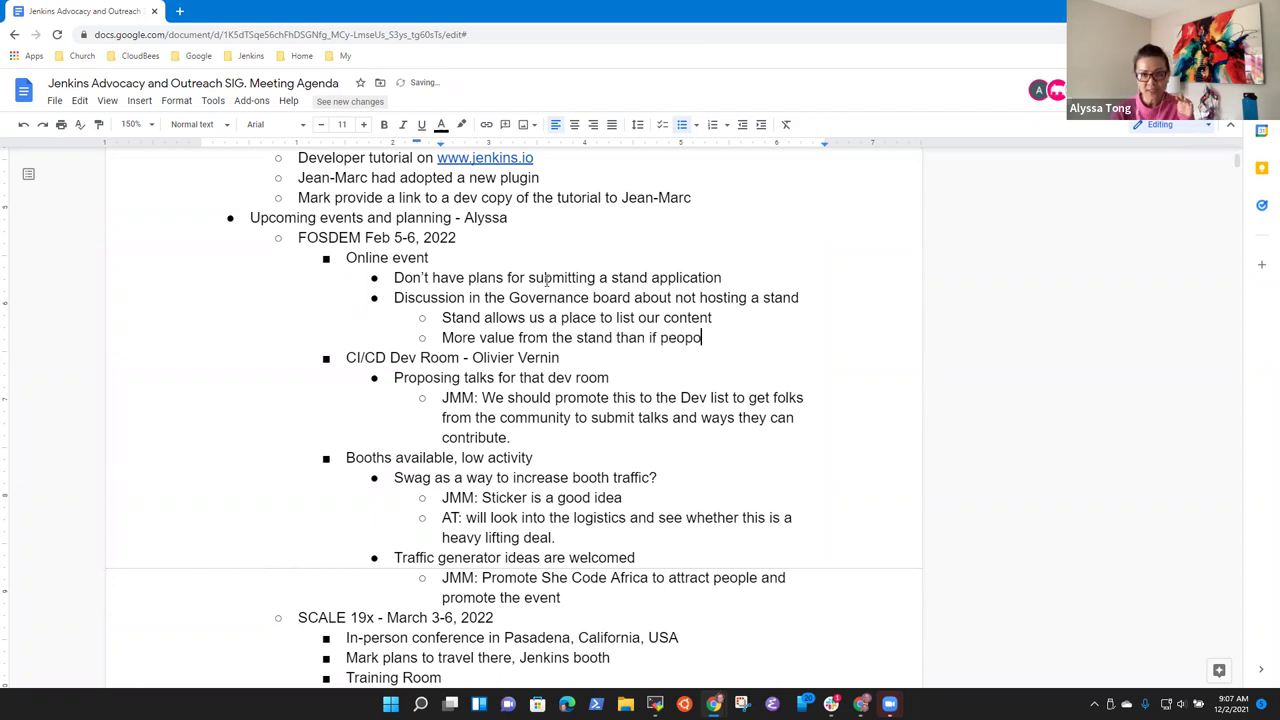
pyautogui.write('le')
pyautogui.press('BackSpace')
pyautogui.press('BackSpace')
pyautogui.press('BackSpace')
pyautogui.write('le vi')
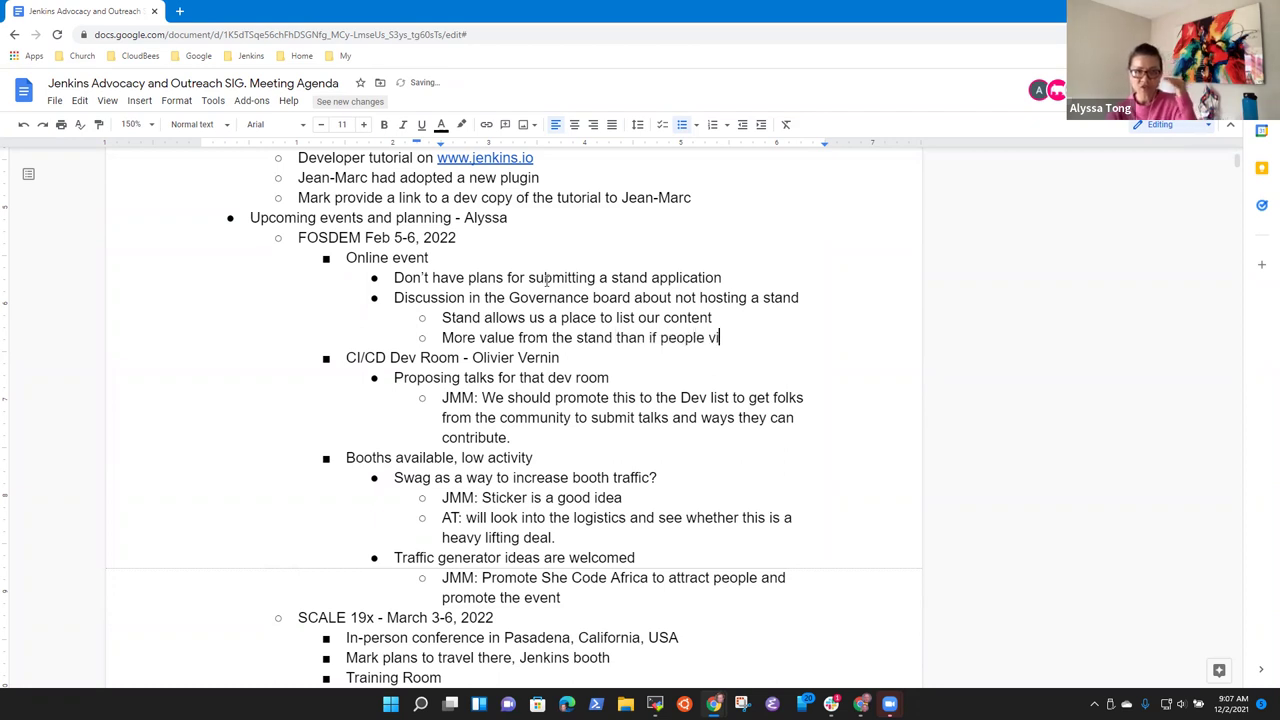
pyautogui.write('sit the stand')
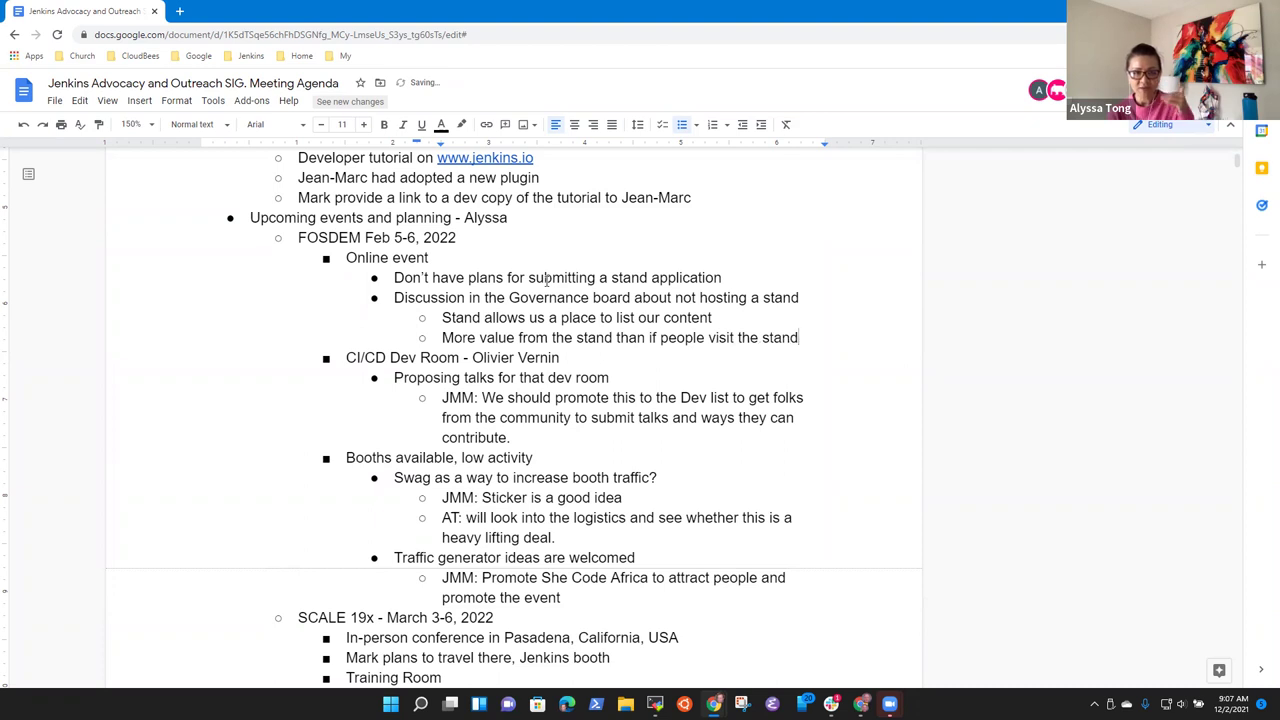
pyautogui.press('Return')
pyautogui.press('Tab')
pyautogui.write('Links to the')
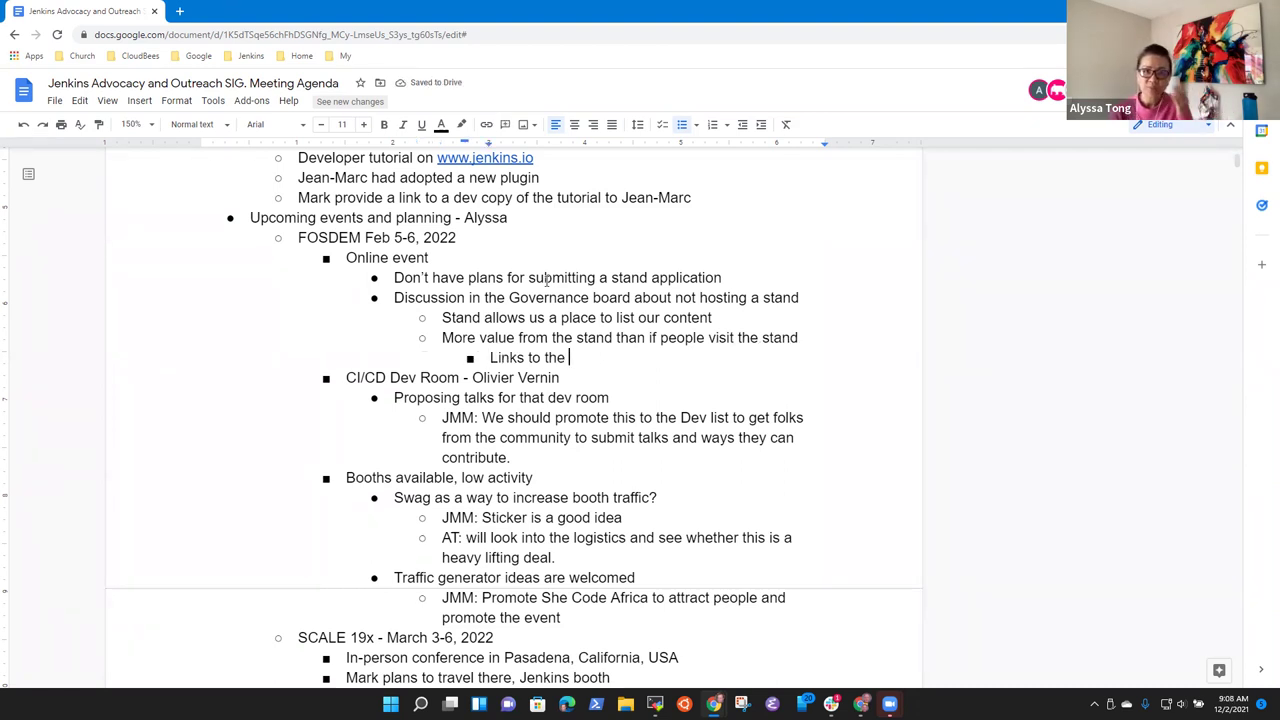
pyautogui.press('BackSpace')
pyautogui.press('BackSpace')
pyautogui.press('BackSpace')
pyautogui.press('BackSpace')
pyautogui.press('BackSpace')
pyautogui.press('BackSpace')
pyautogui.press('BackSpace')
pyautogui.press('BackSpace')
pyautogui.press('BackSpace')
pyautogui.press('BackSpace')
pyautogui.press('BackSpace')
pyautogui.press('BackSpace')
pyautogui.press('BackSpace')
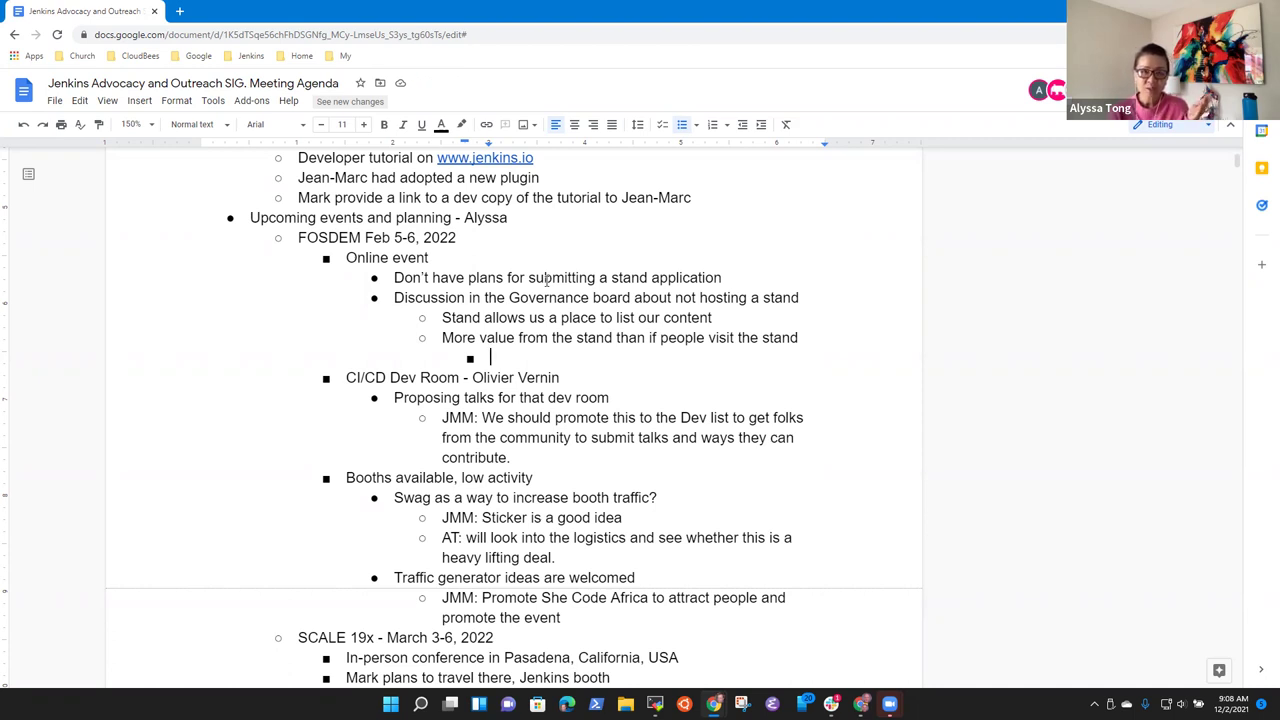
pyautogui.press('BackSpace')
pyautogui.press('BackSpace')
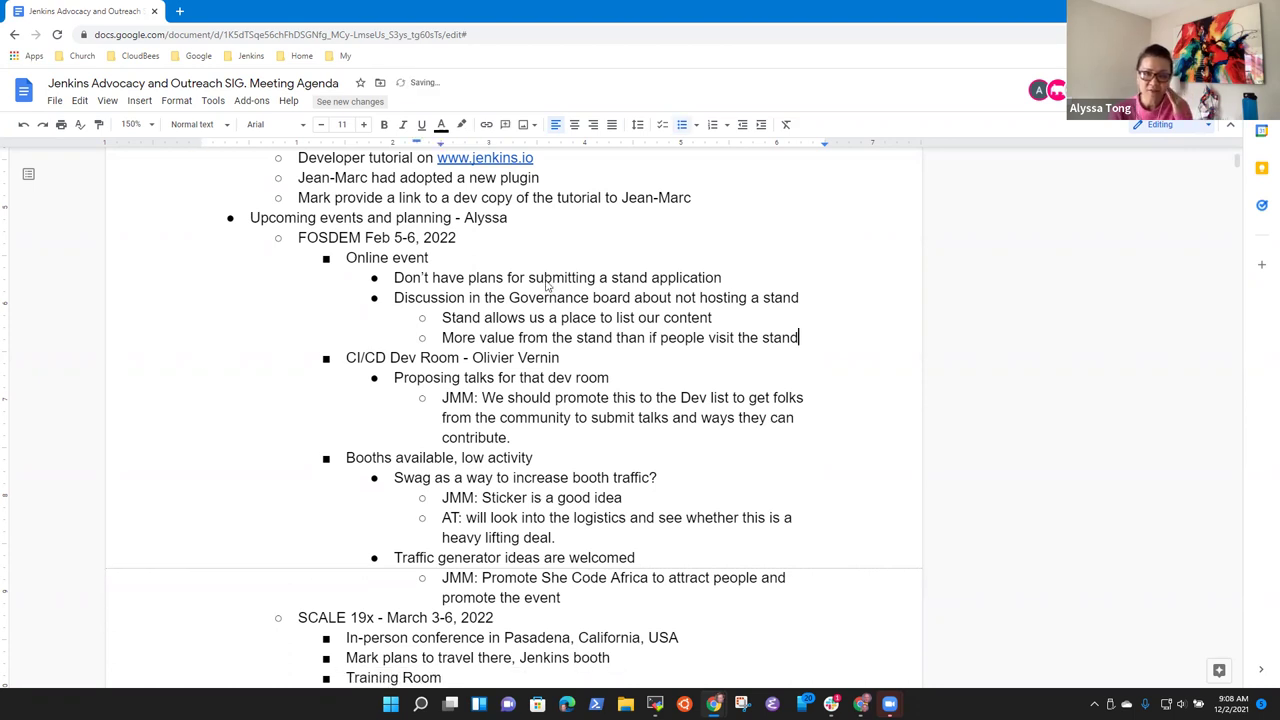
# Step: Add a third nested bullet with the events planning owner's first name followed by "take the lead on finding that compromise"
pyautogui.press('Return')
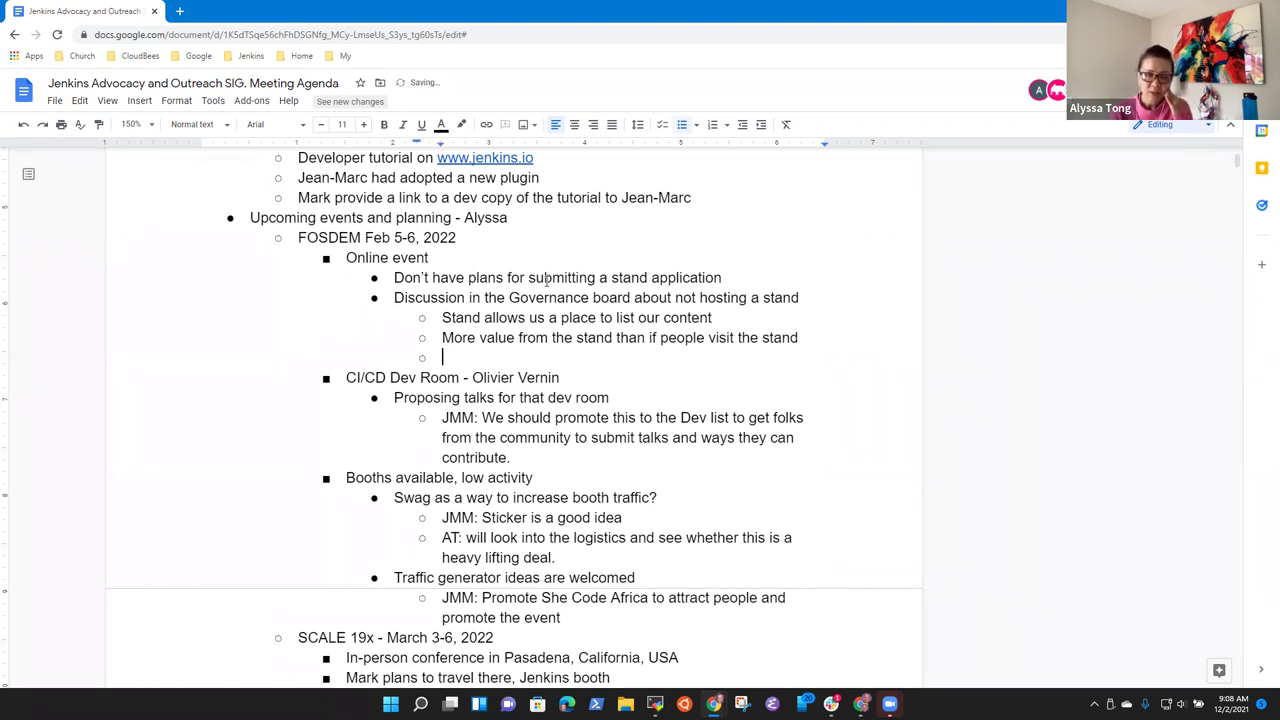
pyautogui.write("Don't")
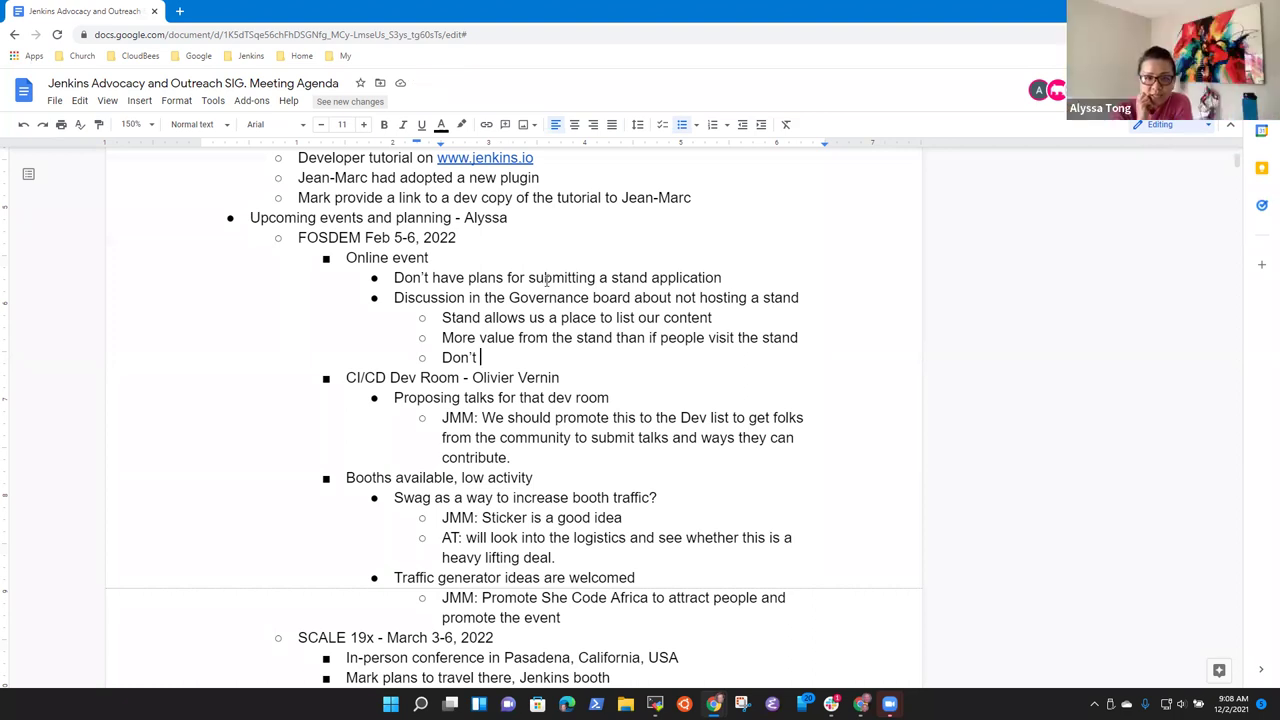
pyautogui.press('BackSpace')
pyautogui.press('BackSpace')
pyautogui.press('BackSpace')
pyautogui.press('BackSpace')
pyautogui.press('BackSpace')
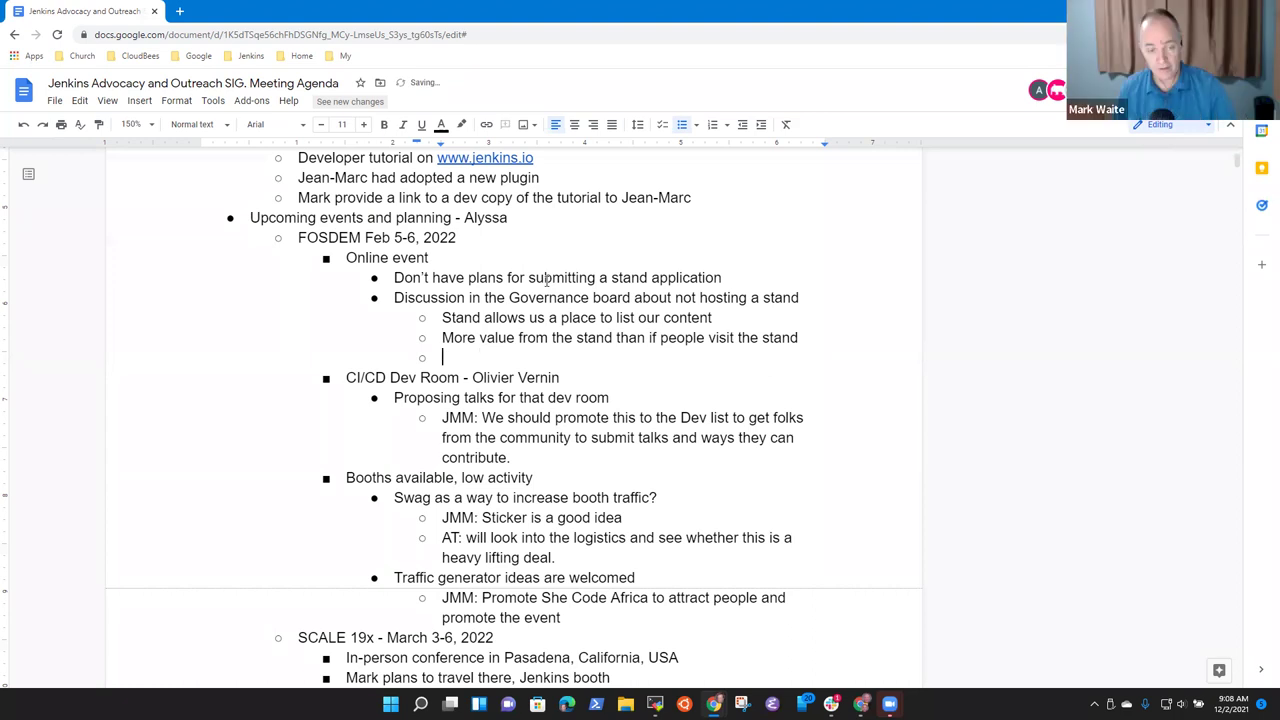
pyautogui.write('Alyssa tak')
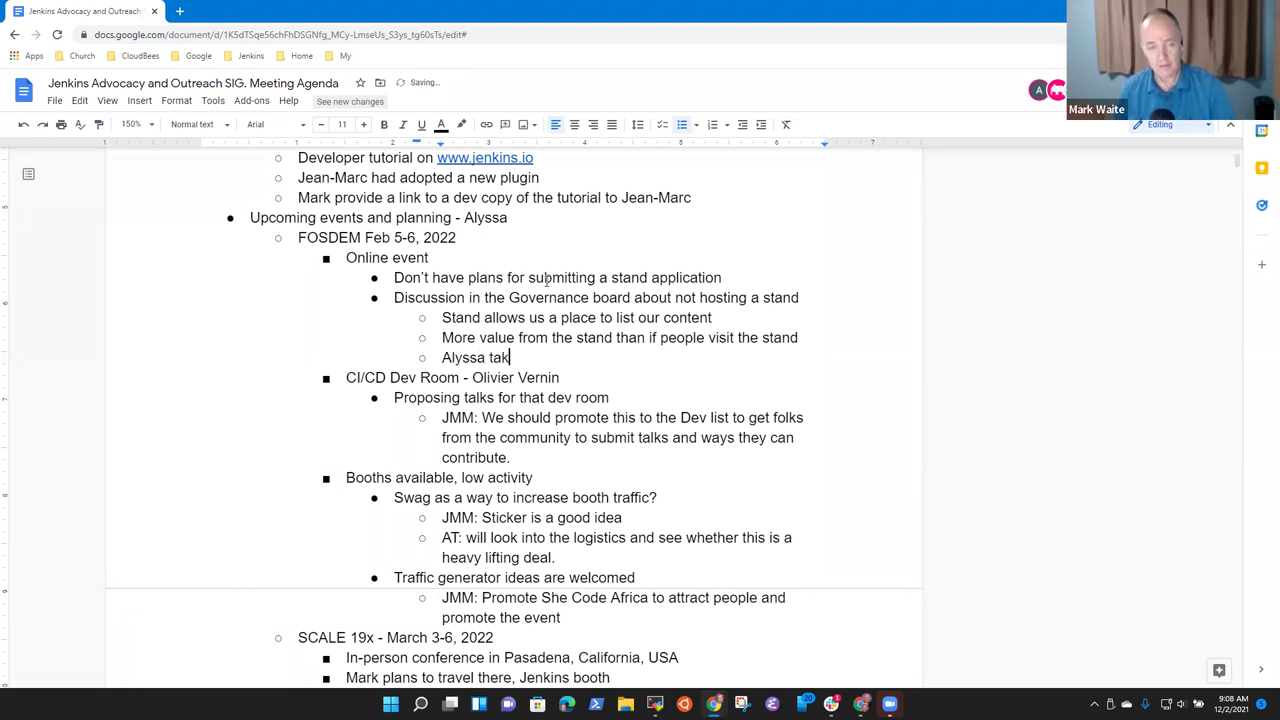
pyautogui.write('e the lead on ')
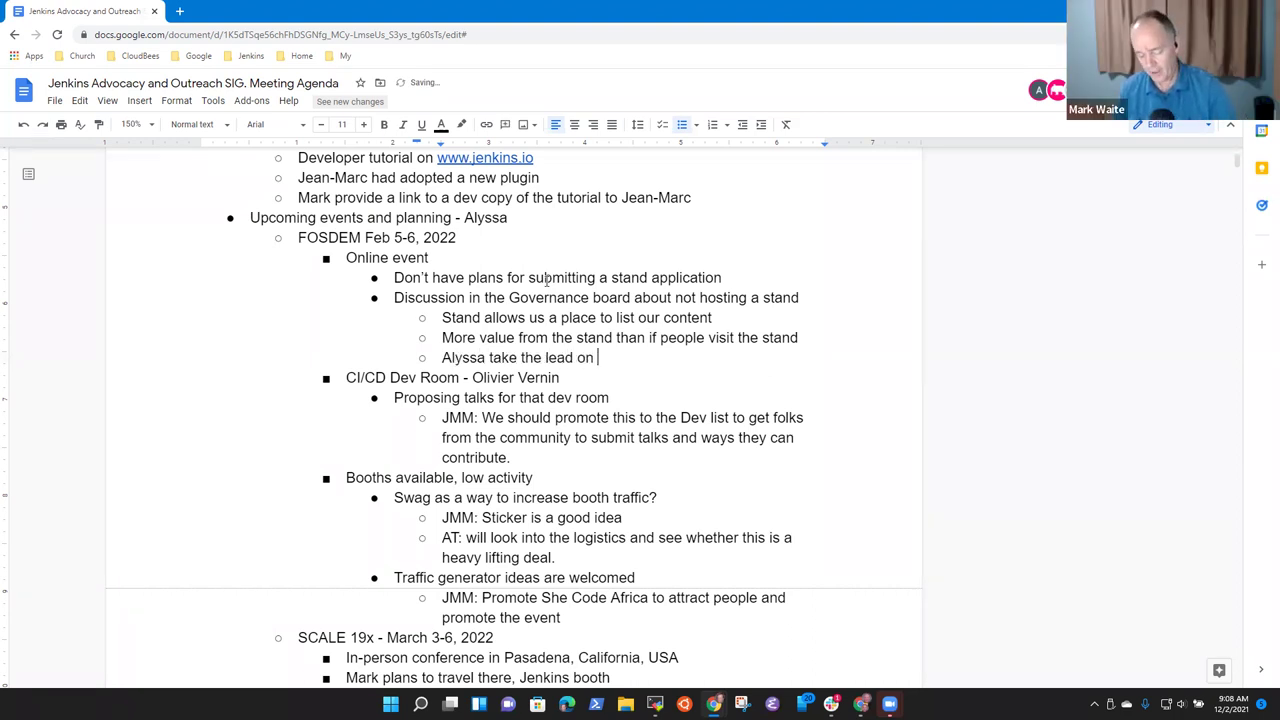
pyautogui.write('finding that compromise')
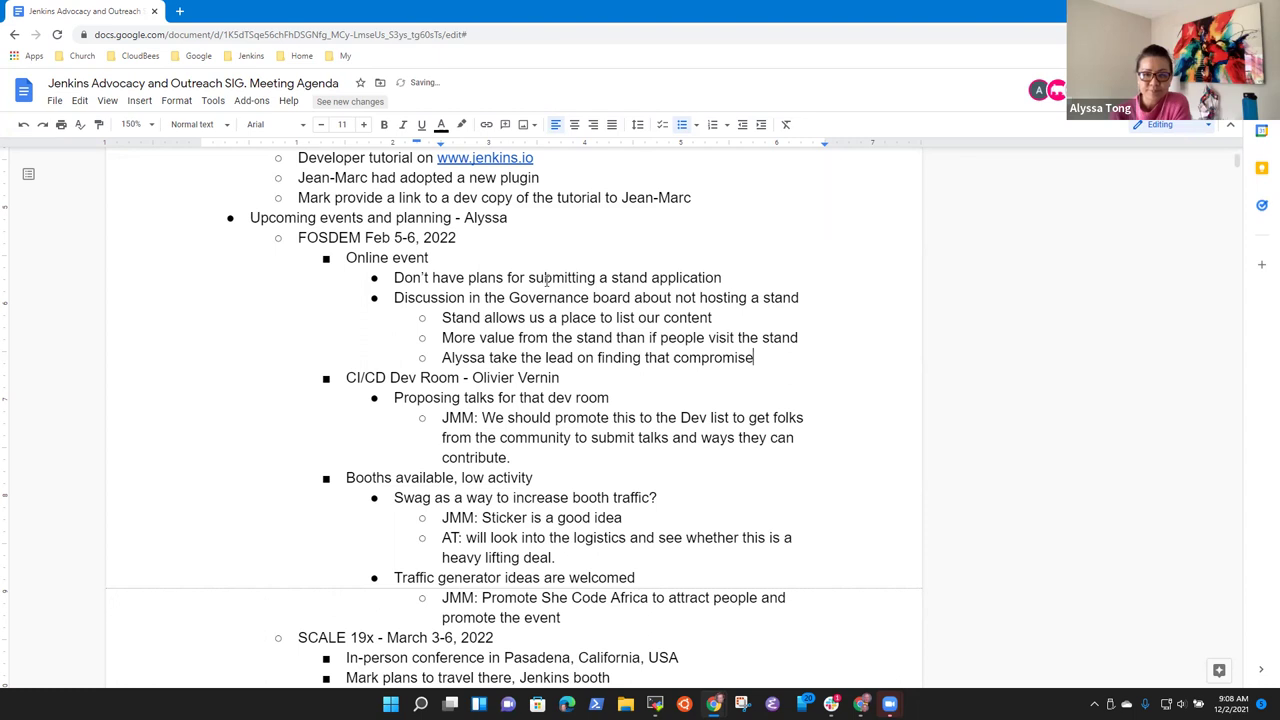
# Step: Add a nested bullet below the JMM promotion note under "Proposing talks for that dev room" reading "Should propose our talk ideas as well"
pyautogui.press('Down')
pyautogui.press('Down')
pyautogui.press('Down')
pyautogui.press('Up')
pyautogui.press('Home')
pyautogui.hotkey('shift', 'End')
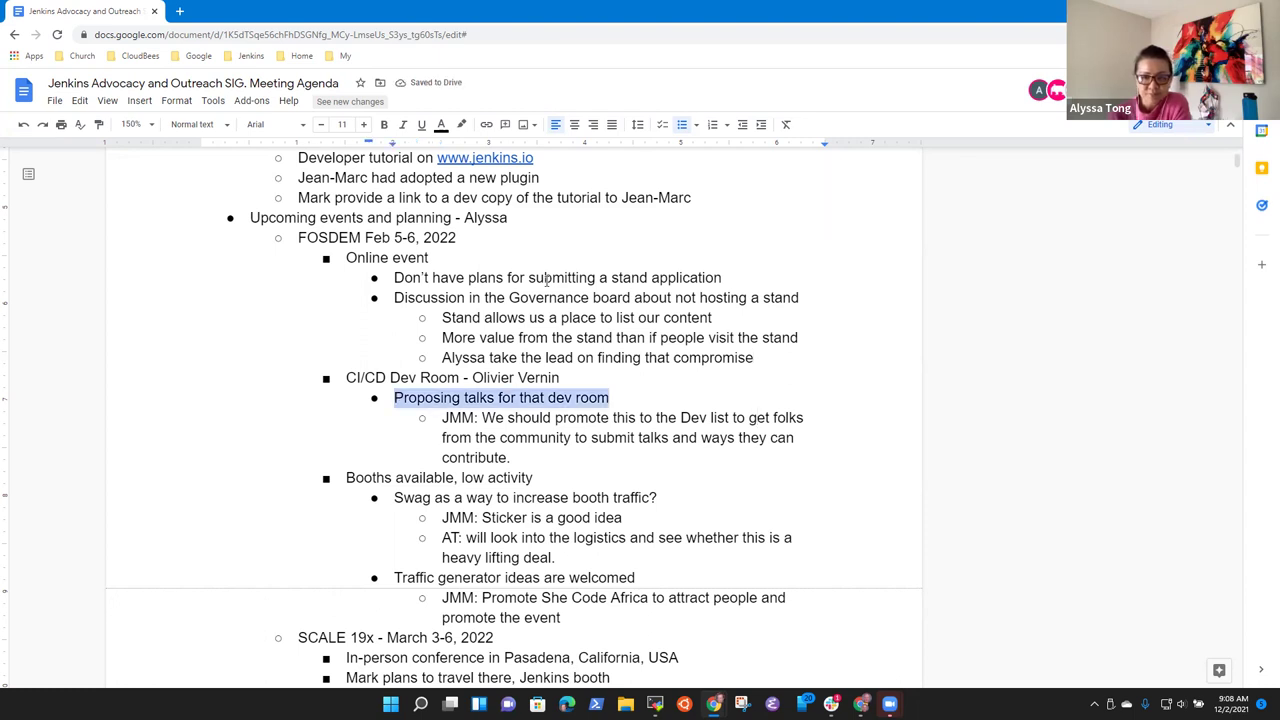
pyautogui.press('Down')
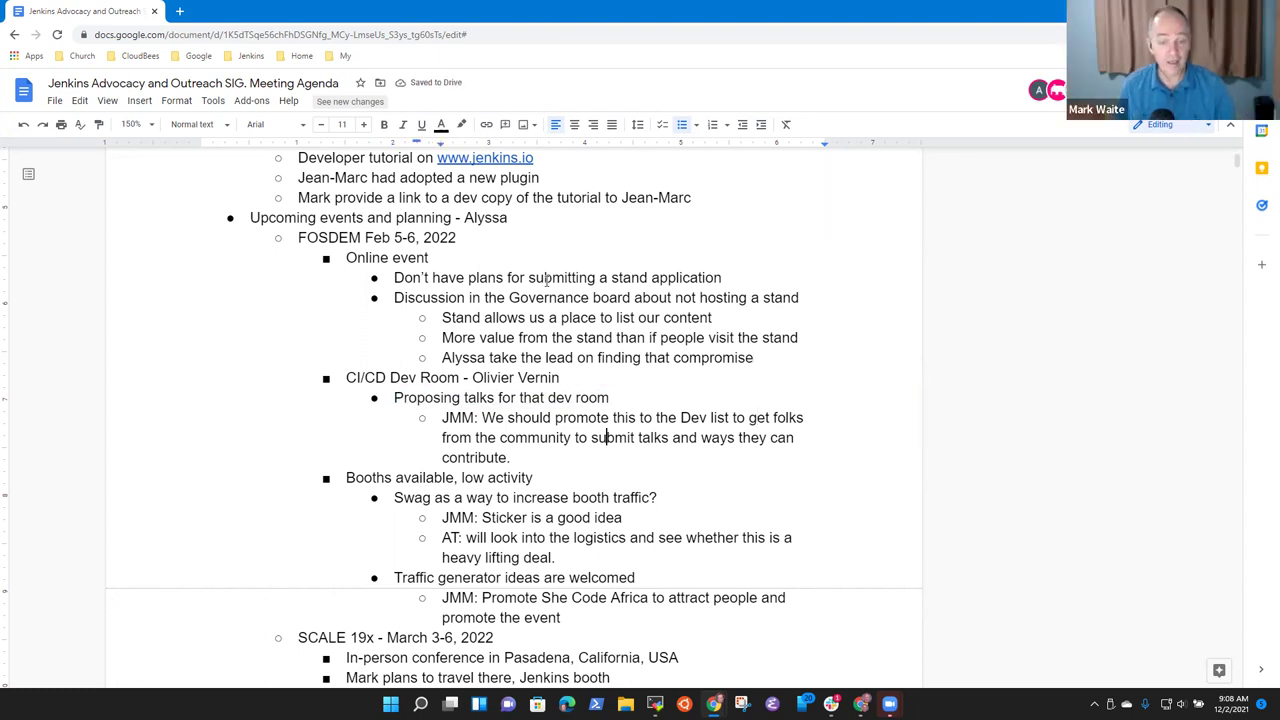
pyautogui.press('Home')
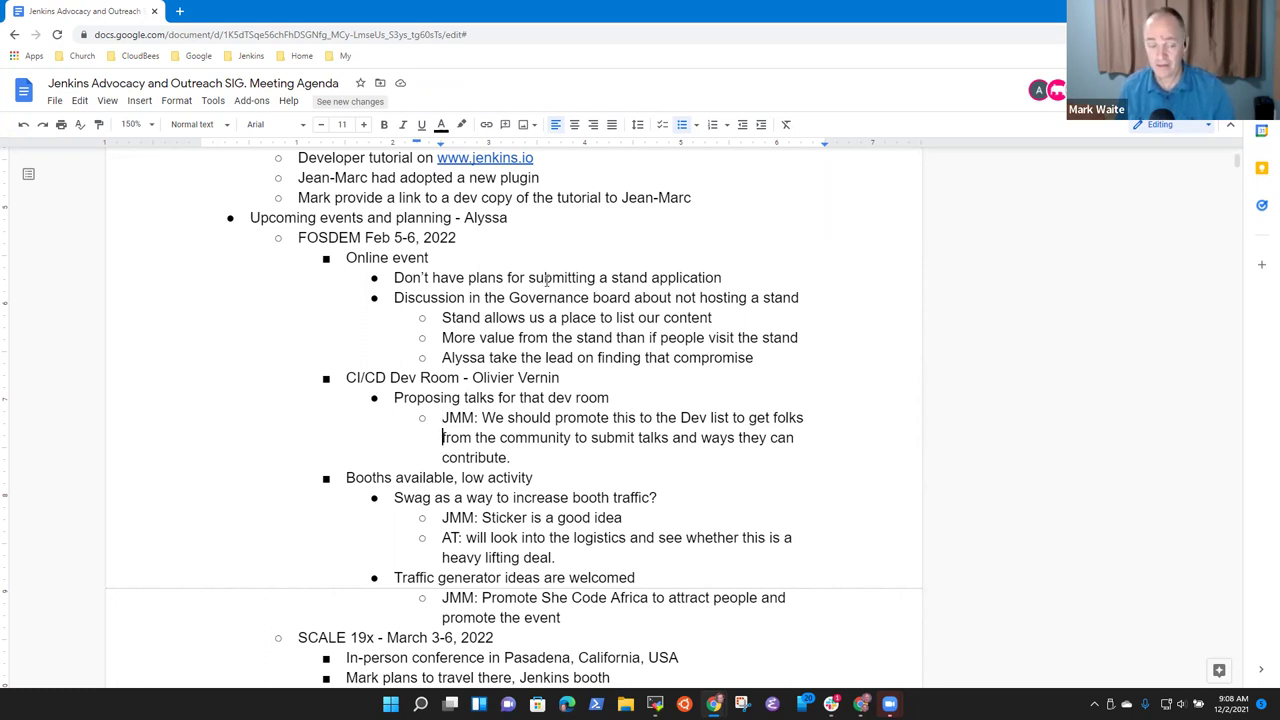
pyautogui.press('End')
pyautogui.press('Return')
pyautogui.write('Should propose')
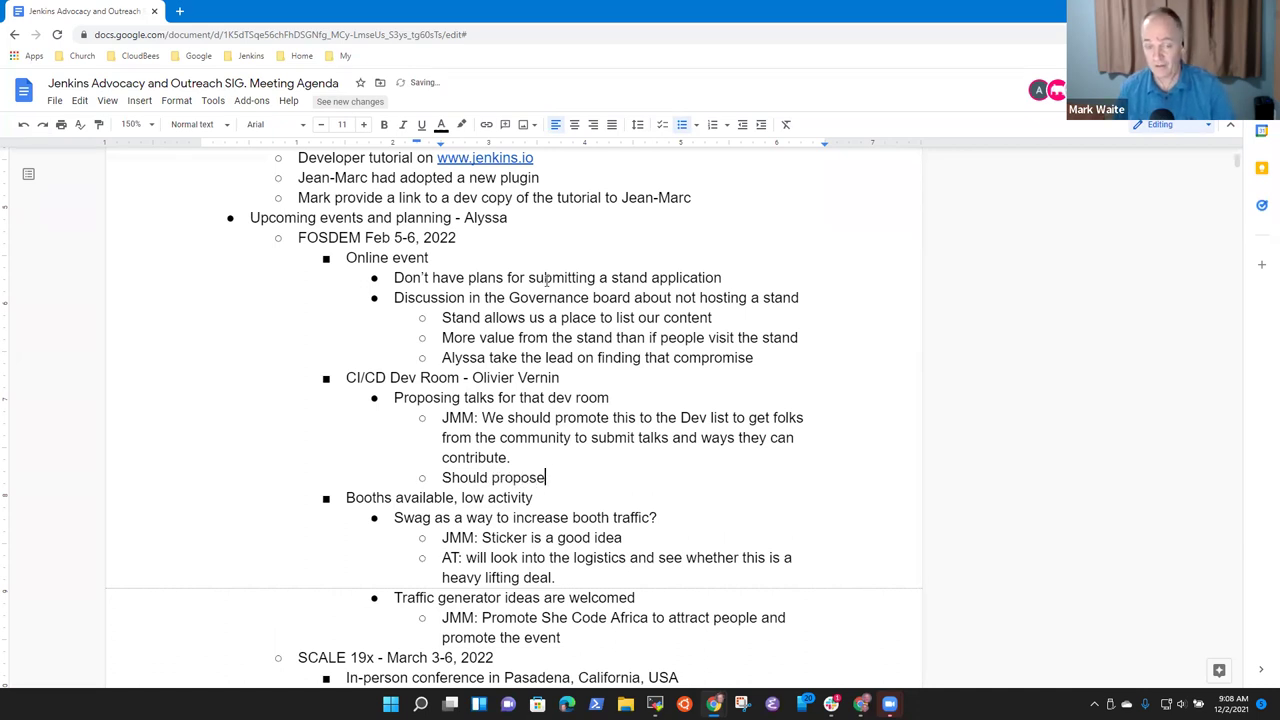
pyautogui.write(' our talk i')
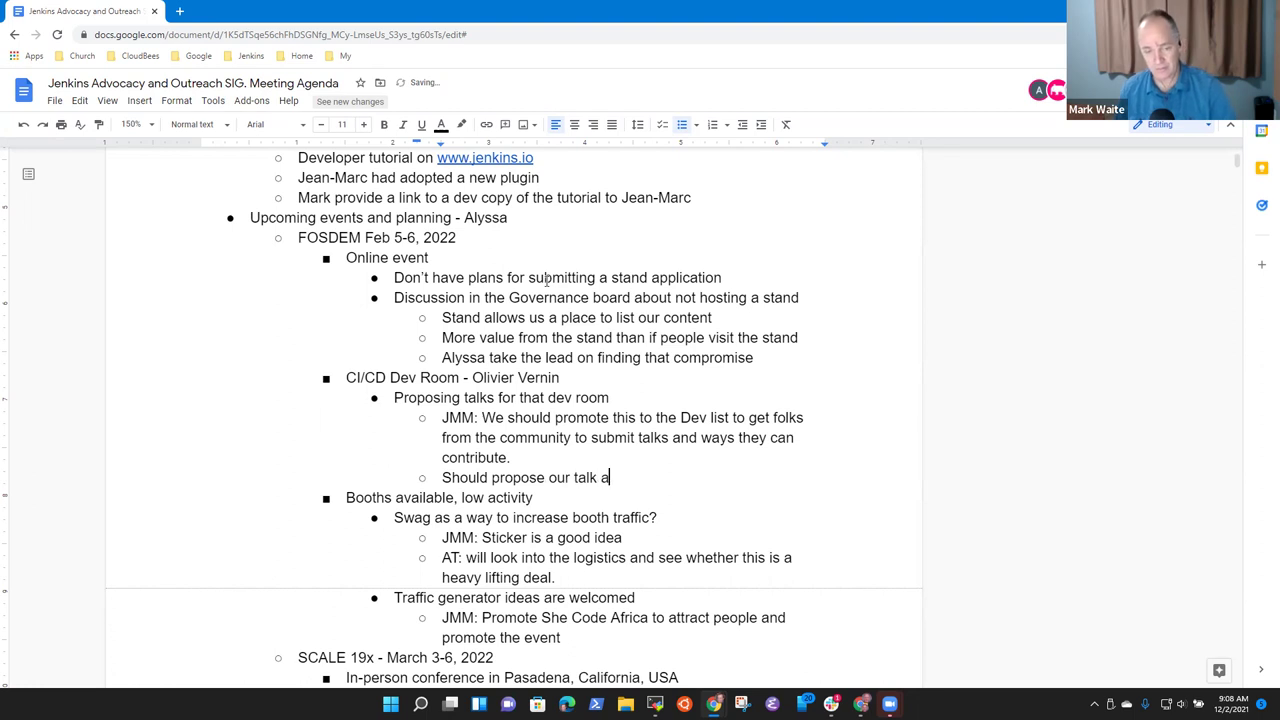
pyautogui.write('deas')
pyautogui.press('BackSpace')
pyautogui.press('BackSpace')
pyautogui.press('BackSpace')
pyautogui.write('eas as well')
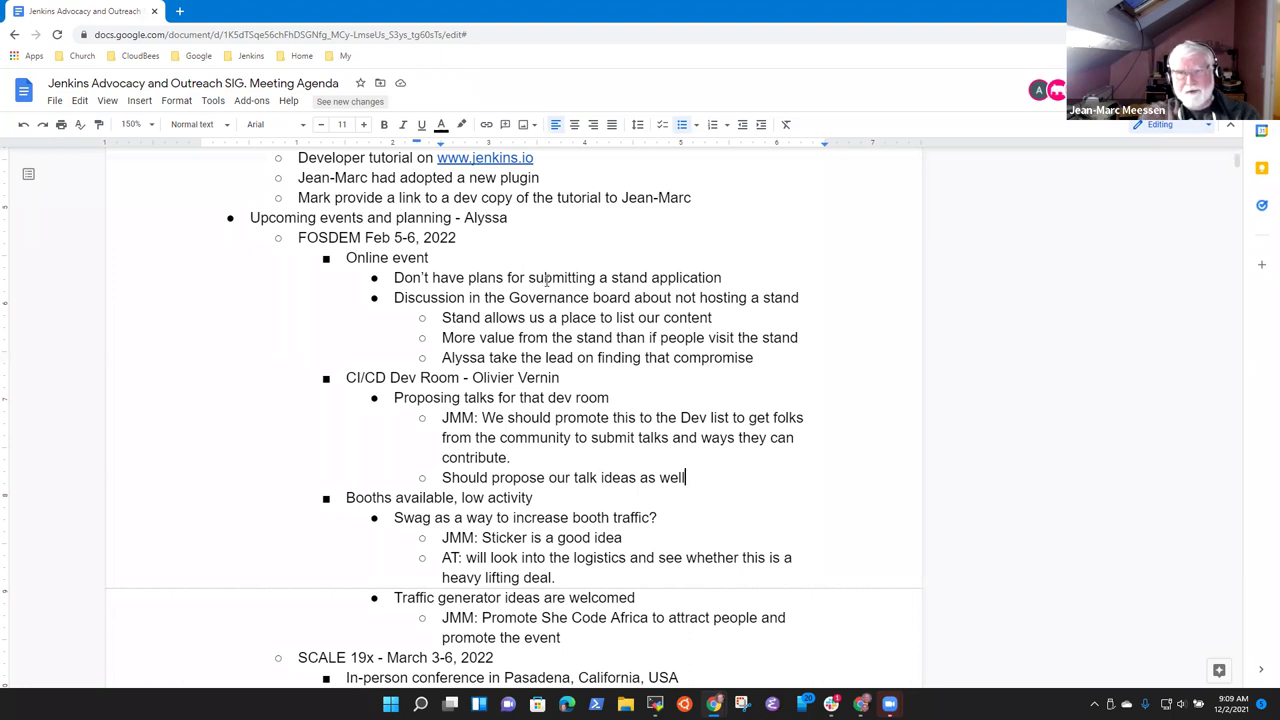
# Step: Add another nested bullet reading "Need CFP deadline dates from" followed by the CI/CD Dev Room organizer's full name
pyautogui.press('Return')
pyautogui.write('Need ')
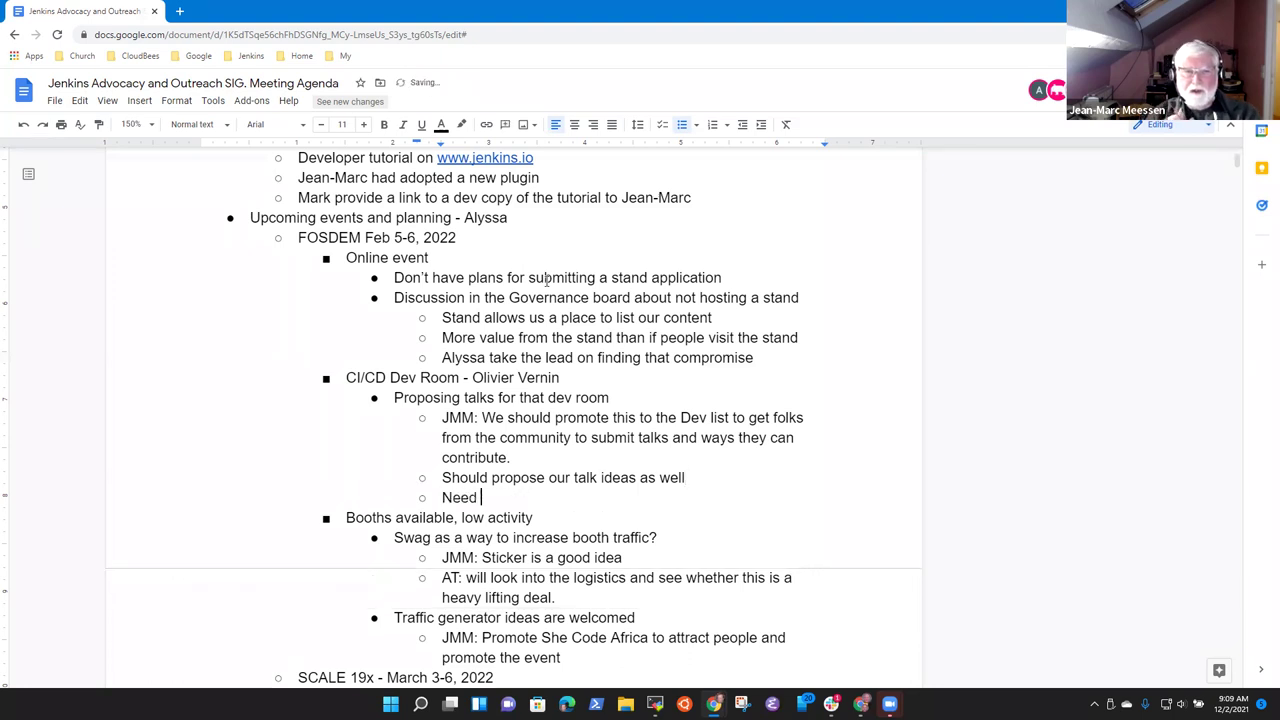
pyautogui.write('dates for the DevRoom (')
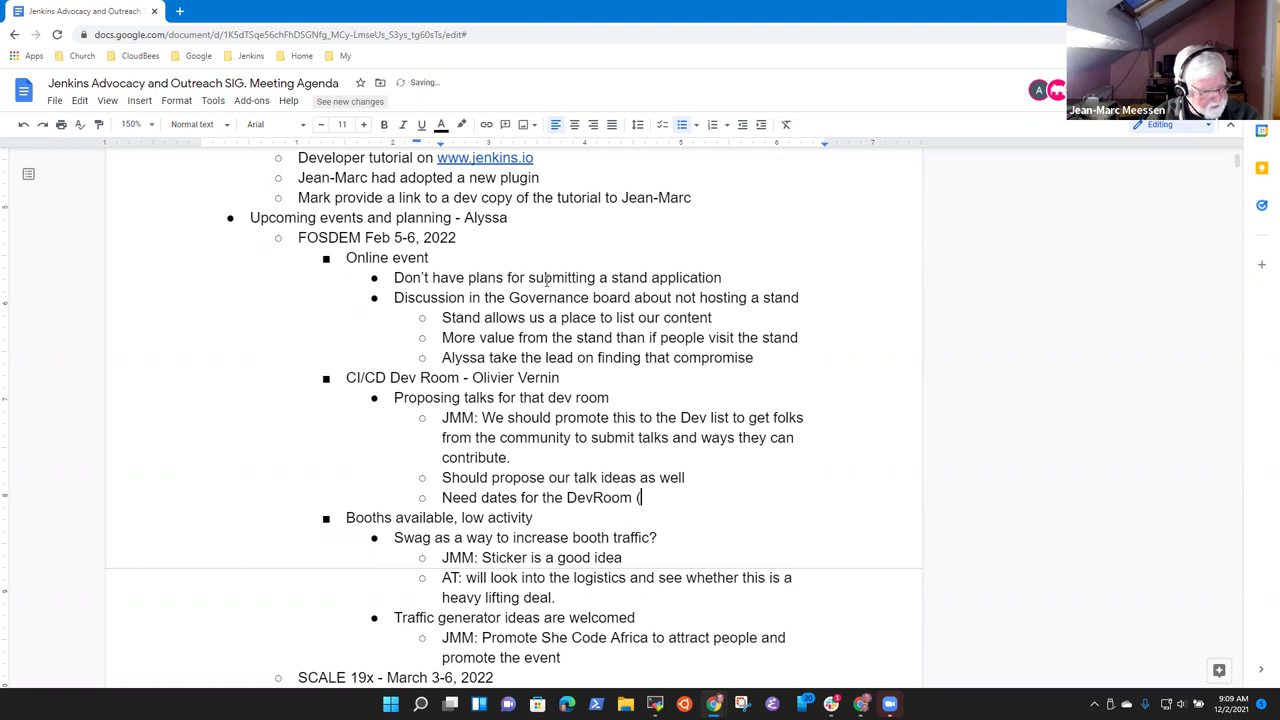
pyautogui.press('BackSpace')
pyautogui.press('BackSpace')
pyautogui.press('BackSpace')
pyautogui.press('BackSpace')
pyautogui.press('BackSpace')
pyautogui.press('BackSpace')
pyautogui.press('BackSpace')
pyautogui.press('BackSpace')
pyautogui.press('BackSpace')
pyautogui.press('BackSpace')
pyautogui.press('BackSpace')
pyautogui.press('BackSpace')
pyautogui.press('BackSpace')
pyautogui.press('BackSpace')
pyautogui.press('BackSpace')
pyautogui.press('BackSpace')
pyautogui.press('BackSpace')
pyautogui.press('BackSpace')
pyautogui.press('BackSpace')
pyautogui.press('BackSpace')
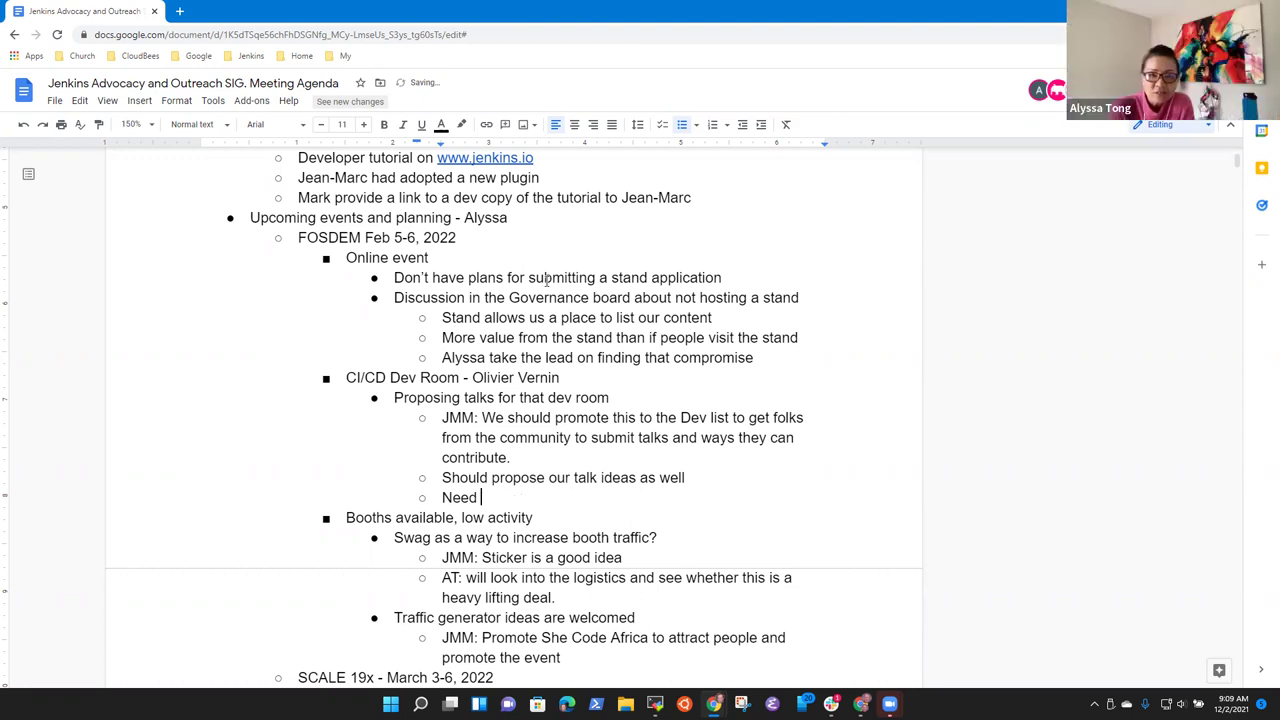
pyautogui.write('CFP deadli')
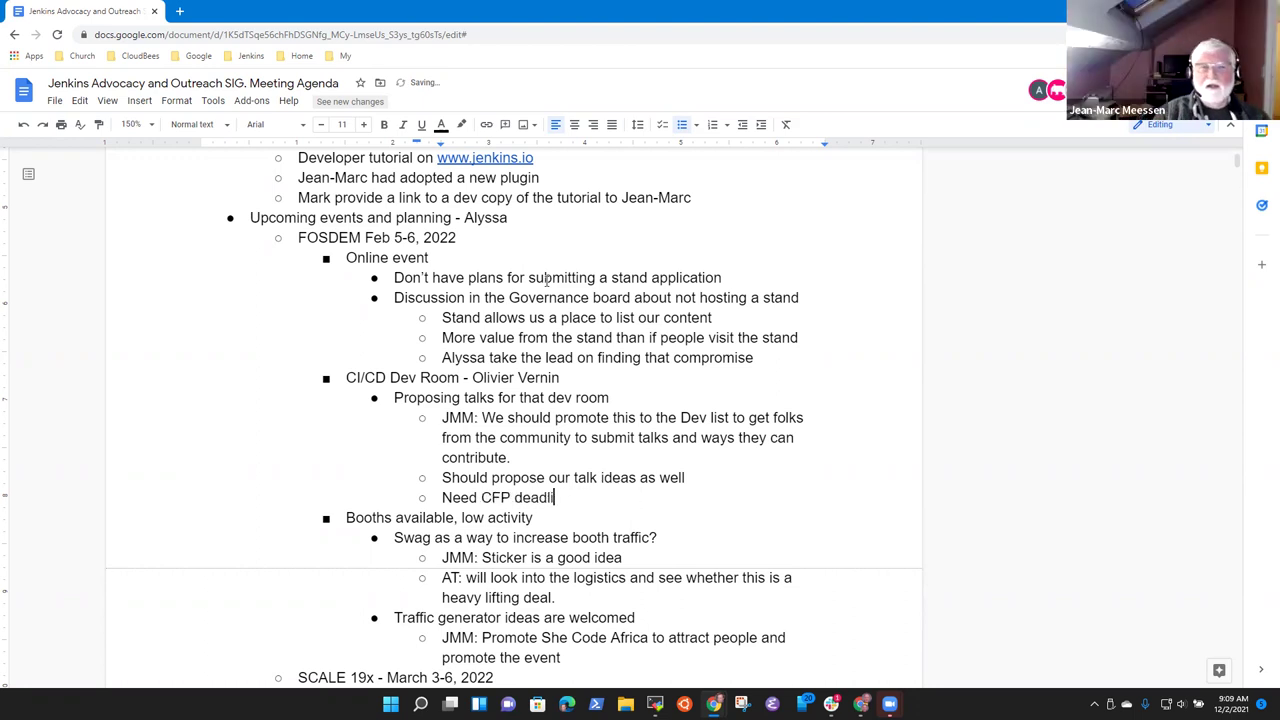
pyautogui.write('ne dates')
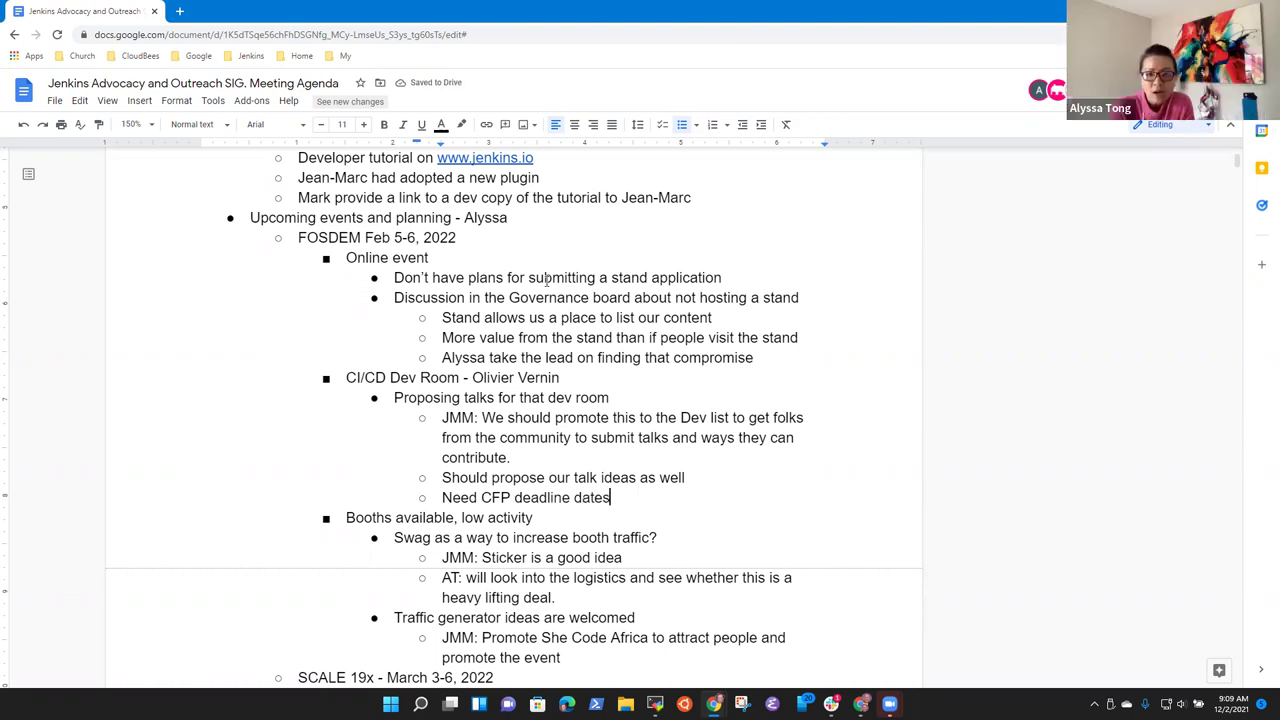
pyautogui.write(' from Ol')
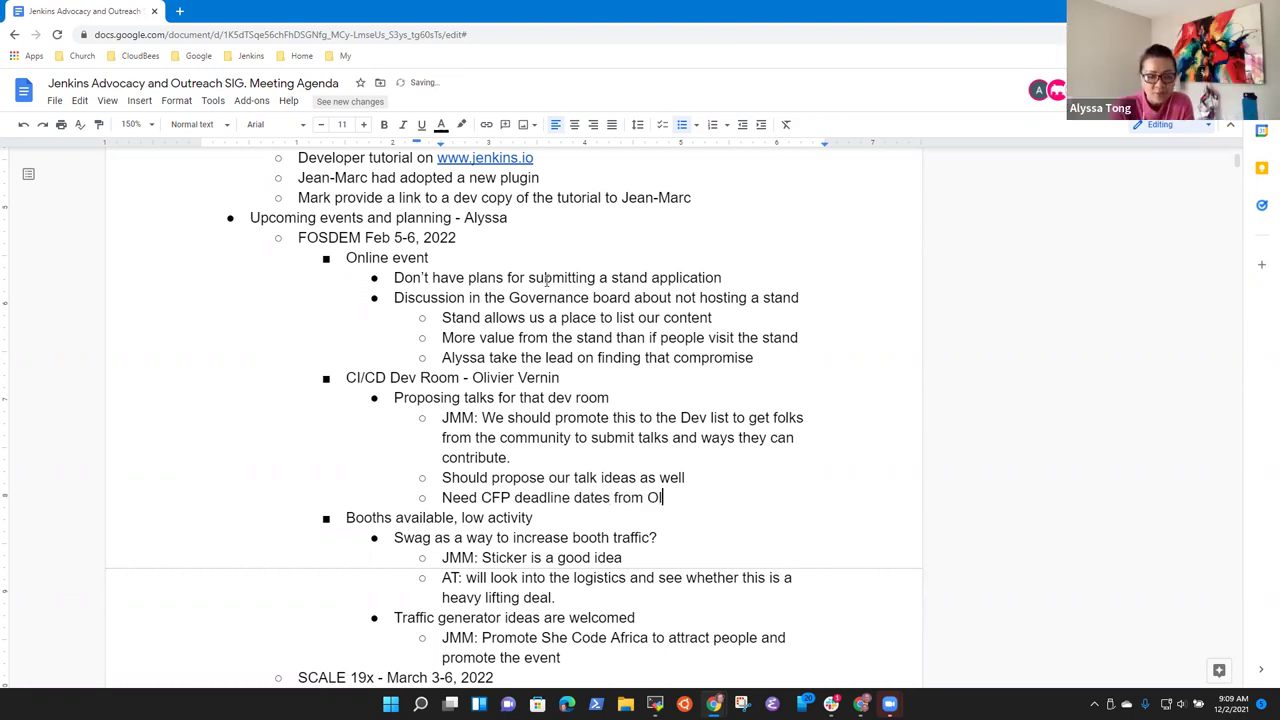
pyautogui.write('ivier Vernin')
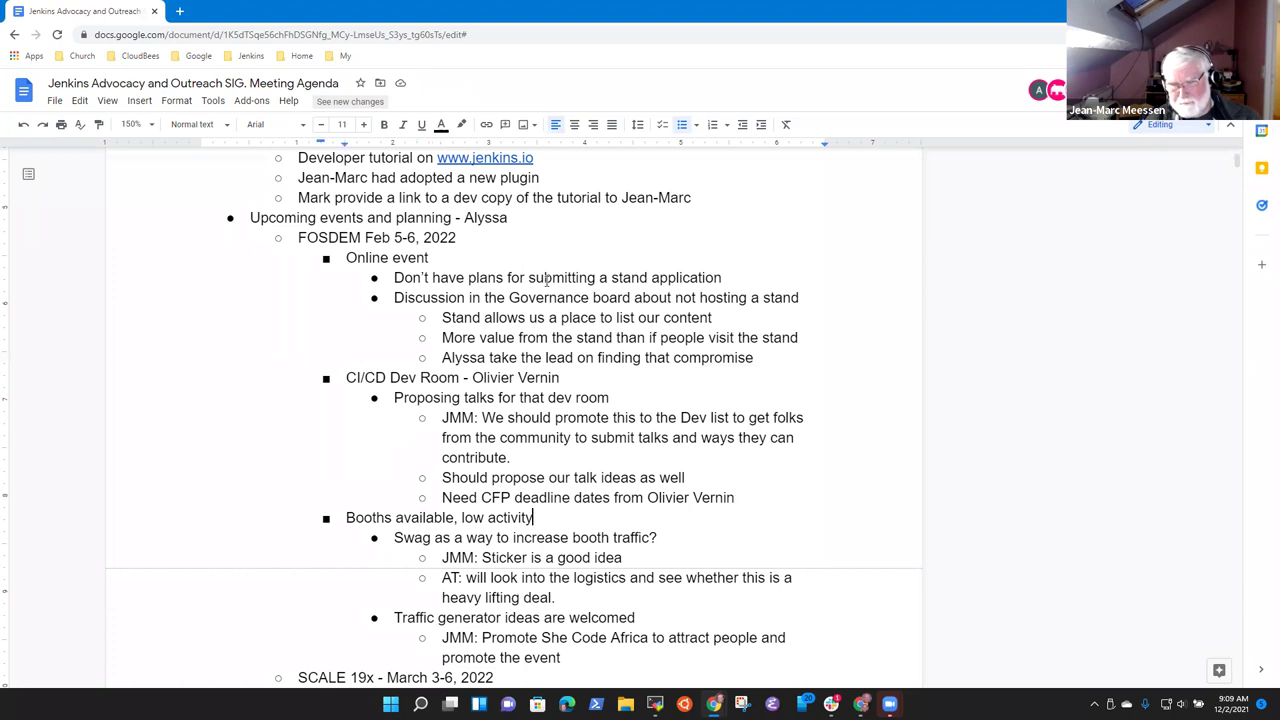
pyautogui.press('Down')
pyautogui.press('Down')
pyautogui.press('Down')
pyautogui.press('Down')
pyautogui.press('Down')
pyautogui.press('Down')
pyautogui.press('Down')
pyautogui.press('Down')
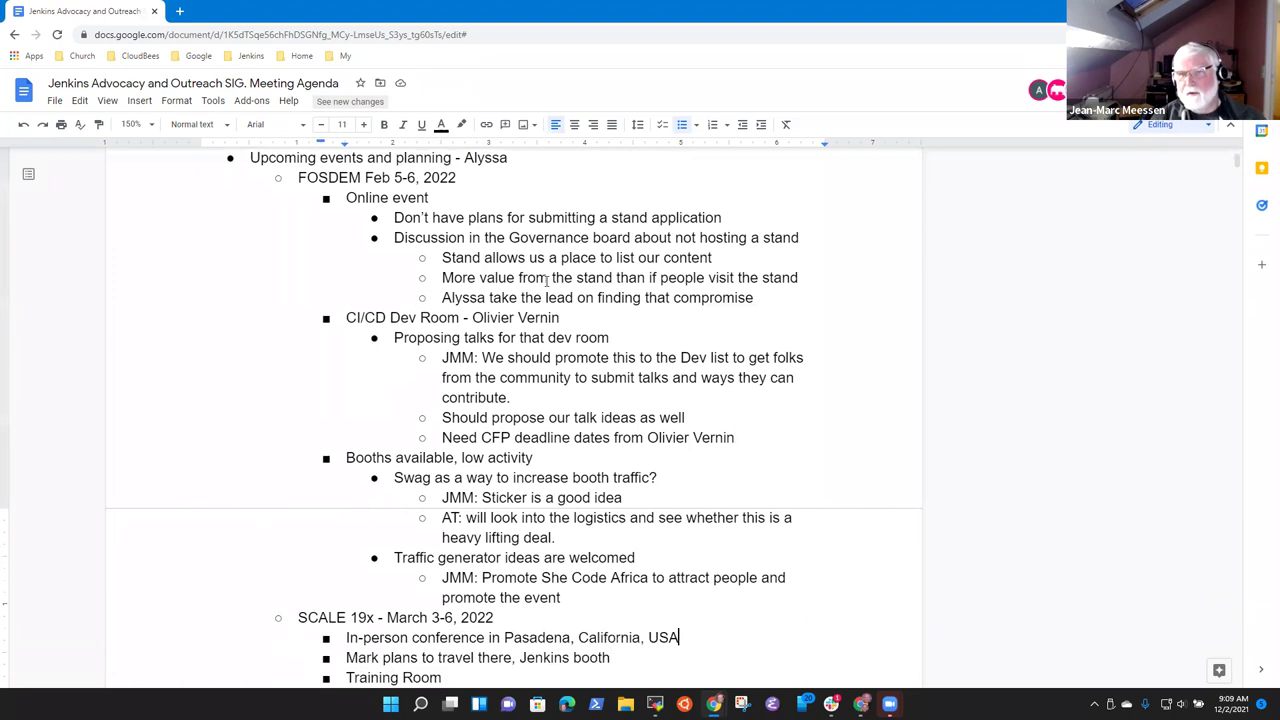
# Step: Add a sub-bullet one level below "Should propose our talk ideas as well" reading "Assemble talk archive / collection to be ready"
pyautogui.press('Up')
pyautogui.press('Up')
pyautogui.press('Up')
pyautogui.press('Up')
pyautogui.press('Up')
pyautogui.press('Up')
pyautogui.press('Up')
pyautogui.press('Up')
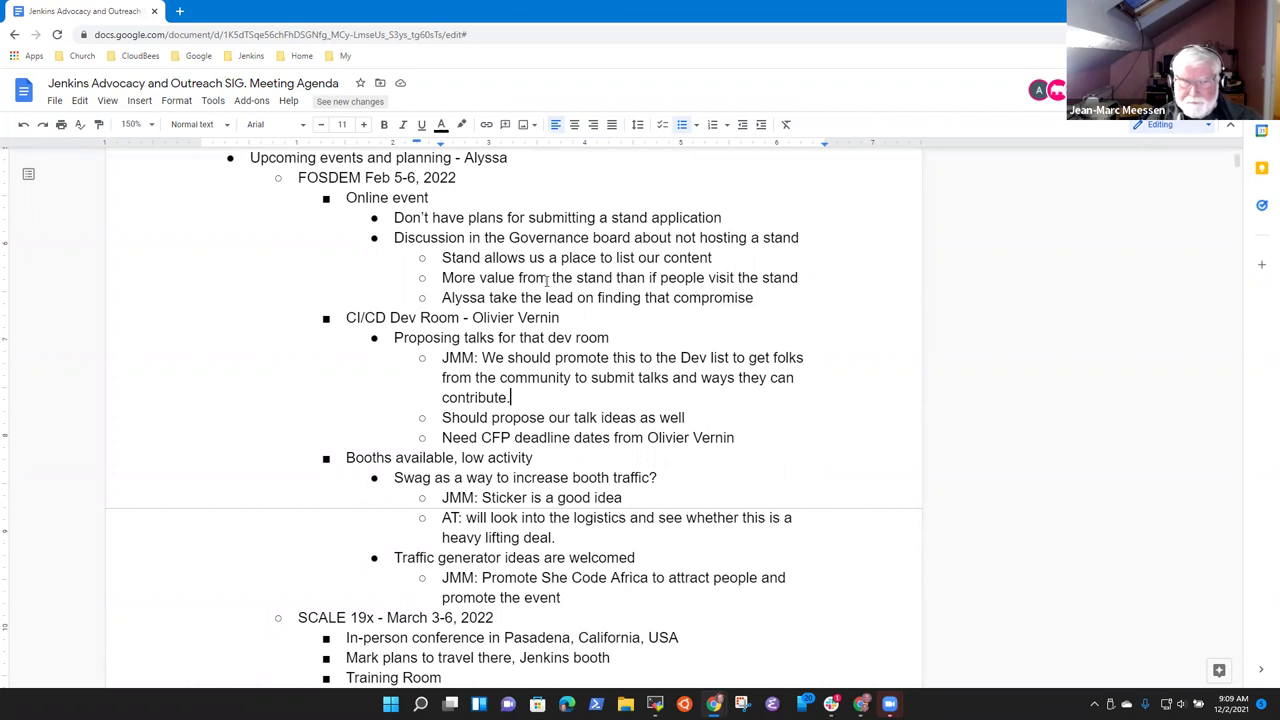
pyautogui.press('Return')
pyautogui.press('Tab')
pyautogui.write('De')
pyautogui.press('BackSpace')
pyautogui.press('BackSpace')
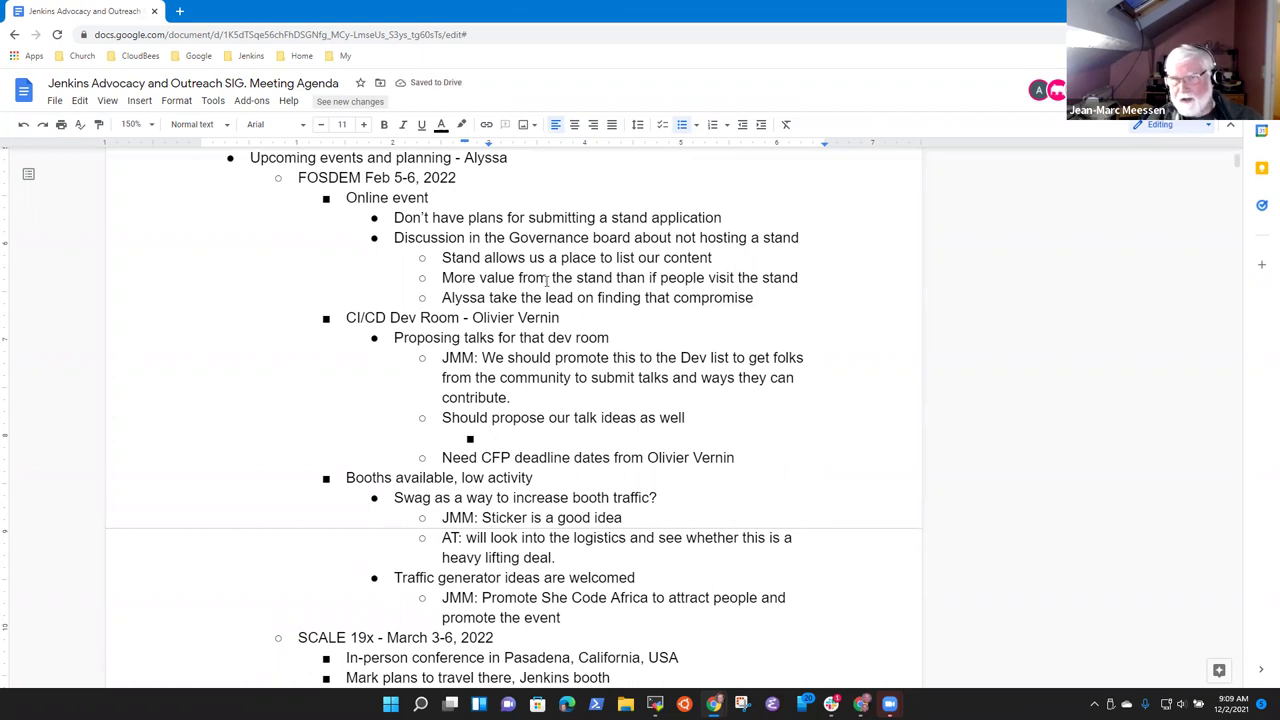
pyautogui.write('Assemble ta')
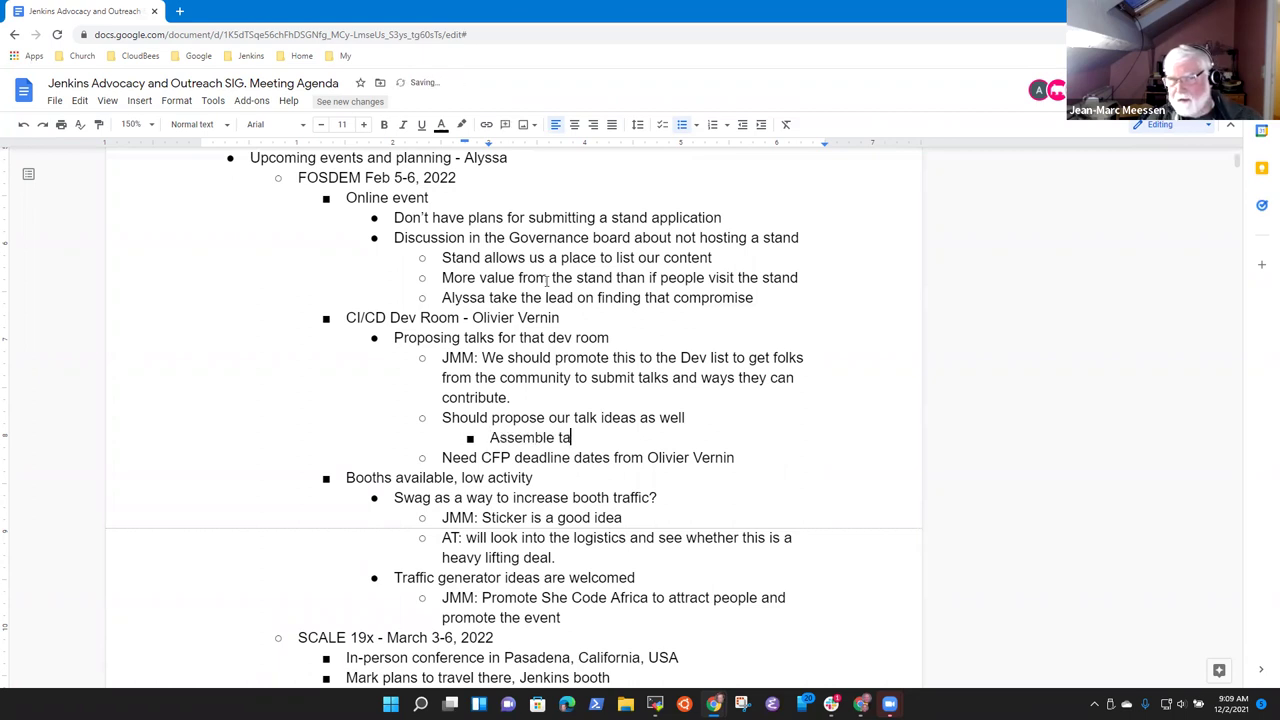
pyautogui.write('lk')
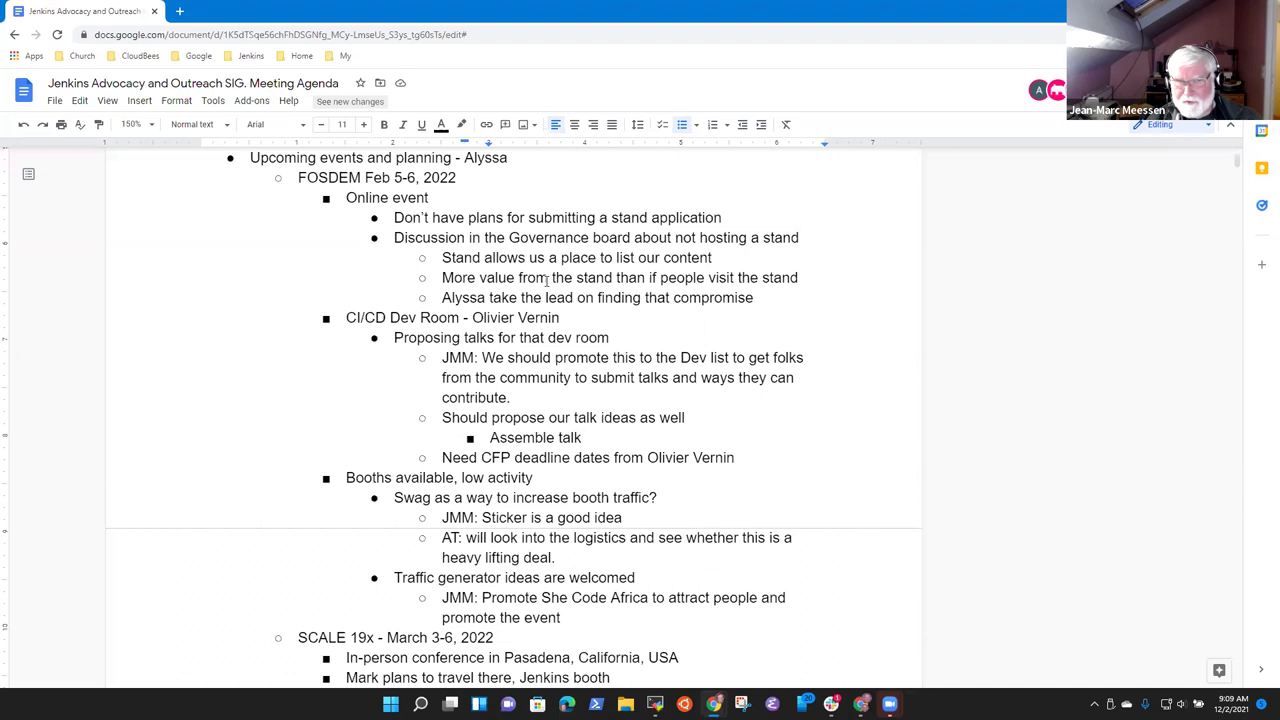
pyautogui.write('archive / collection to ')
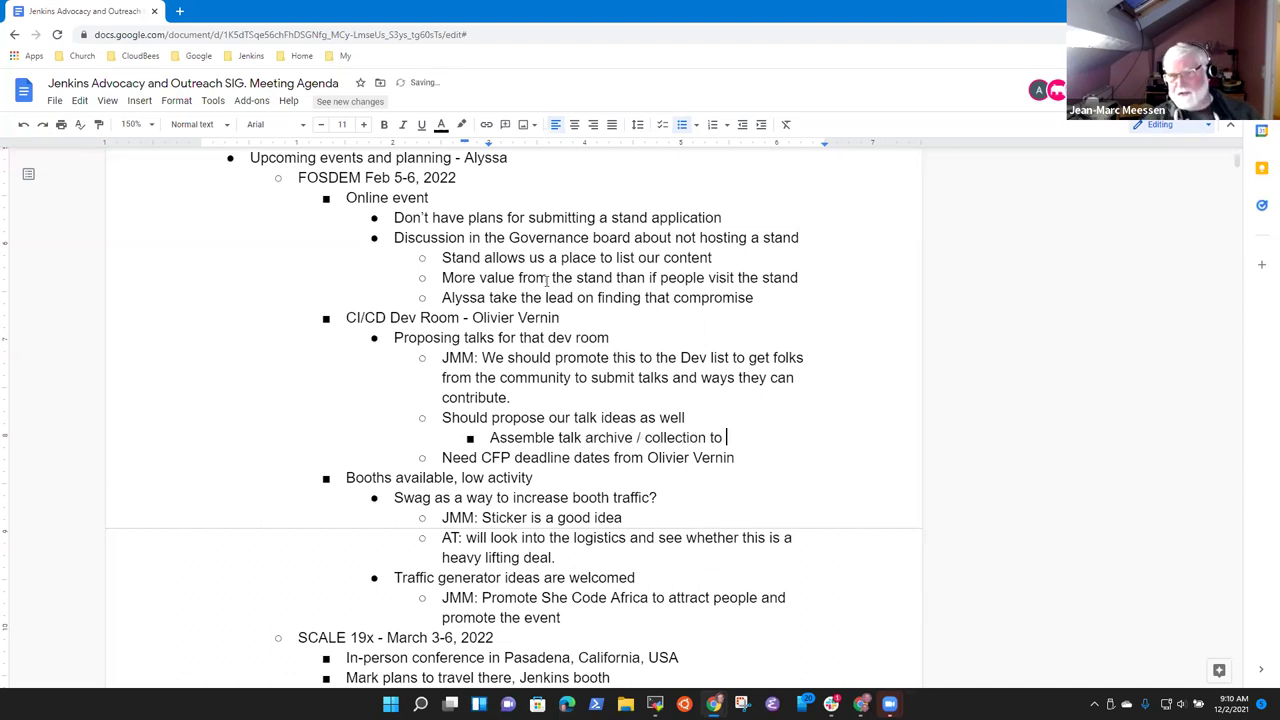
pyautogui.write('be ready')
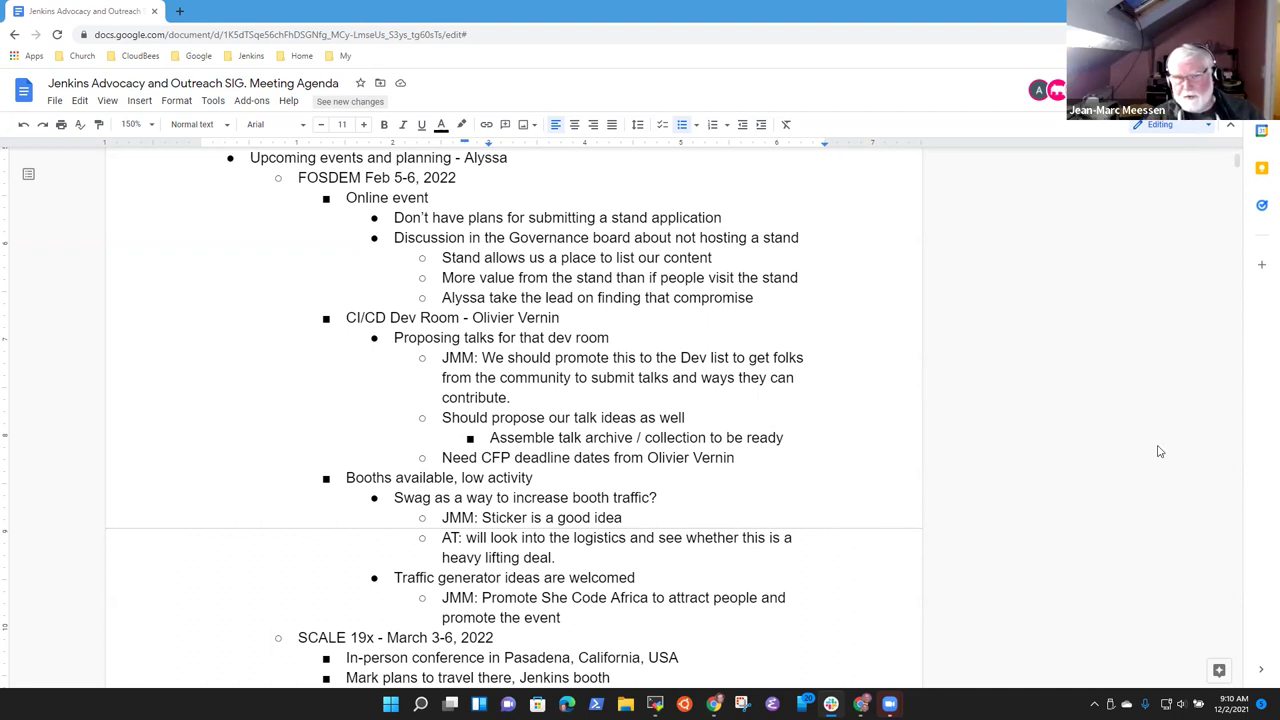
# Step: Add a bullet after the talk archive line, at the same level, reading "Gitpod experience story"
pyautogui.click(652, 459)
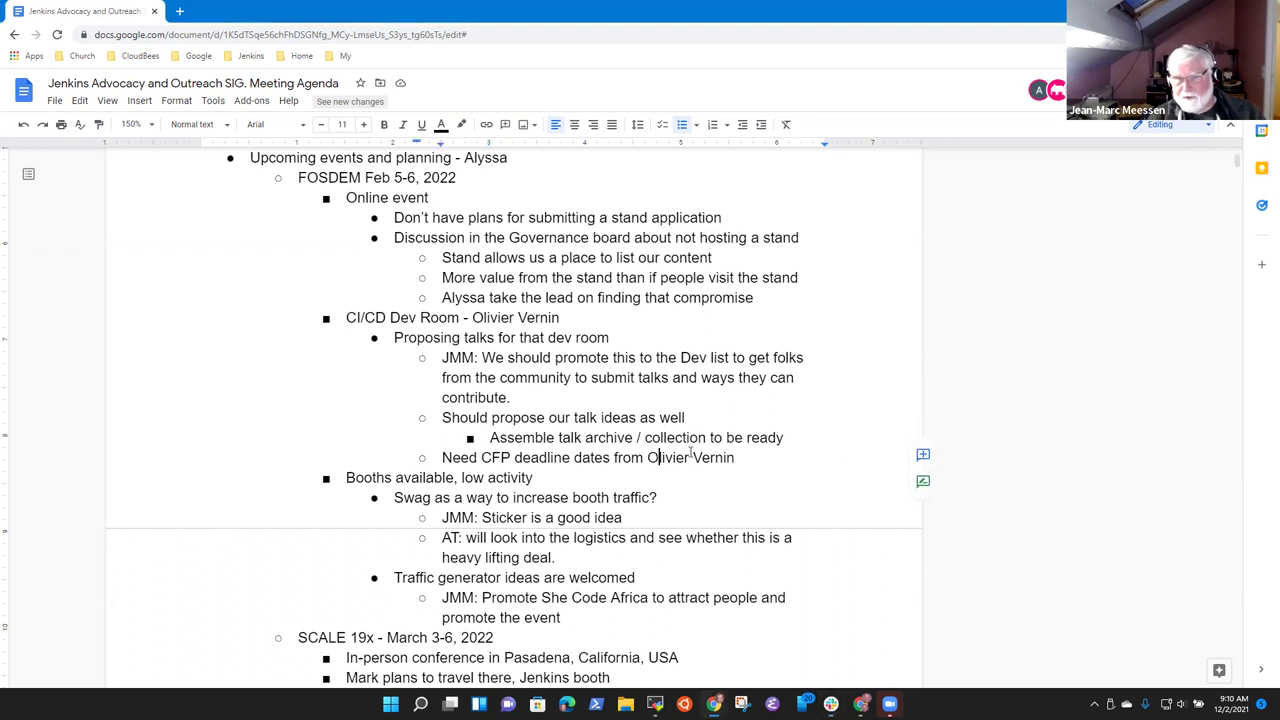
pyautogui.press('Up')
pyautogui.press('End')
pyautogui.press('Return')
pyautogui.write('Gitpod experei')
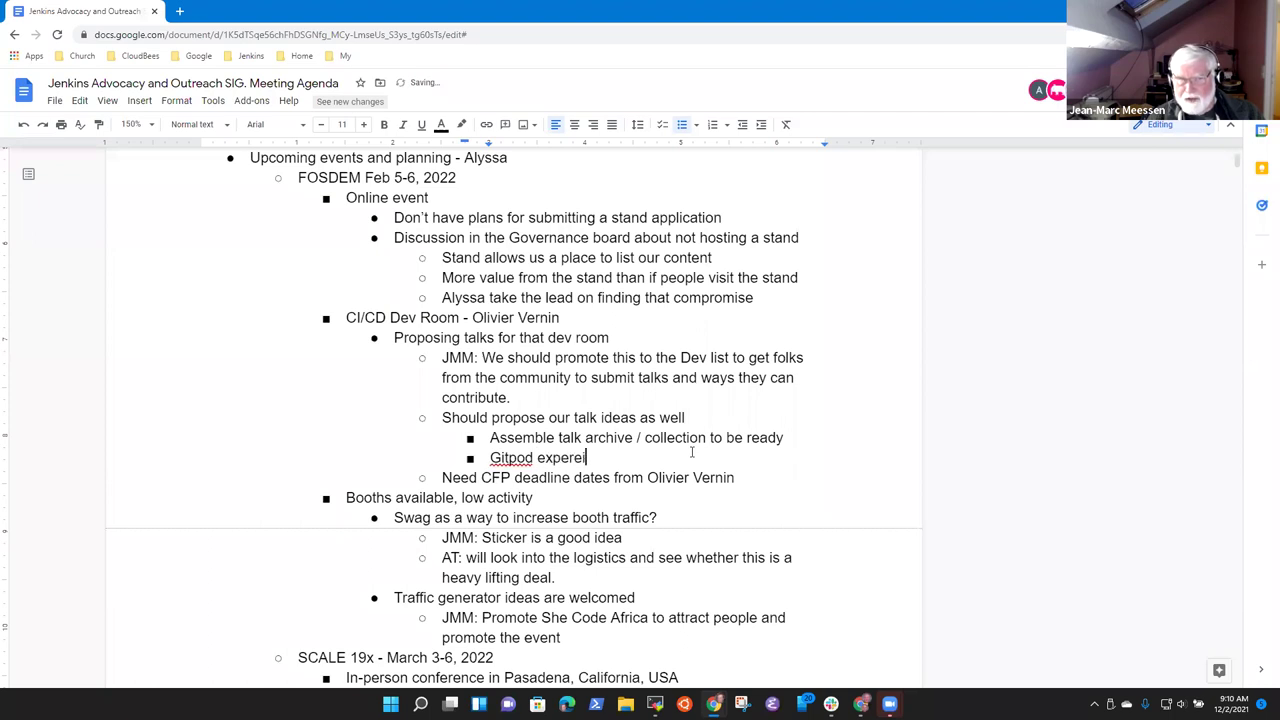
pyautogui.press('BackSpace')
pyautogui.press('BackSpace')
pyautogui.write('ience')
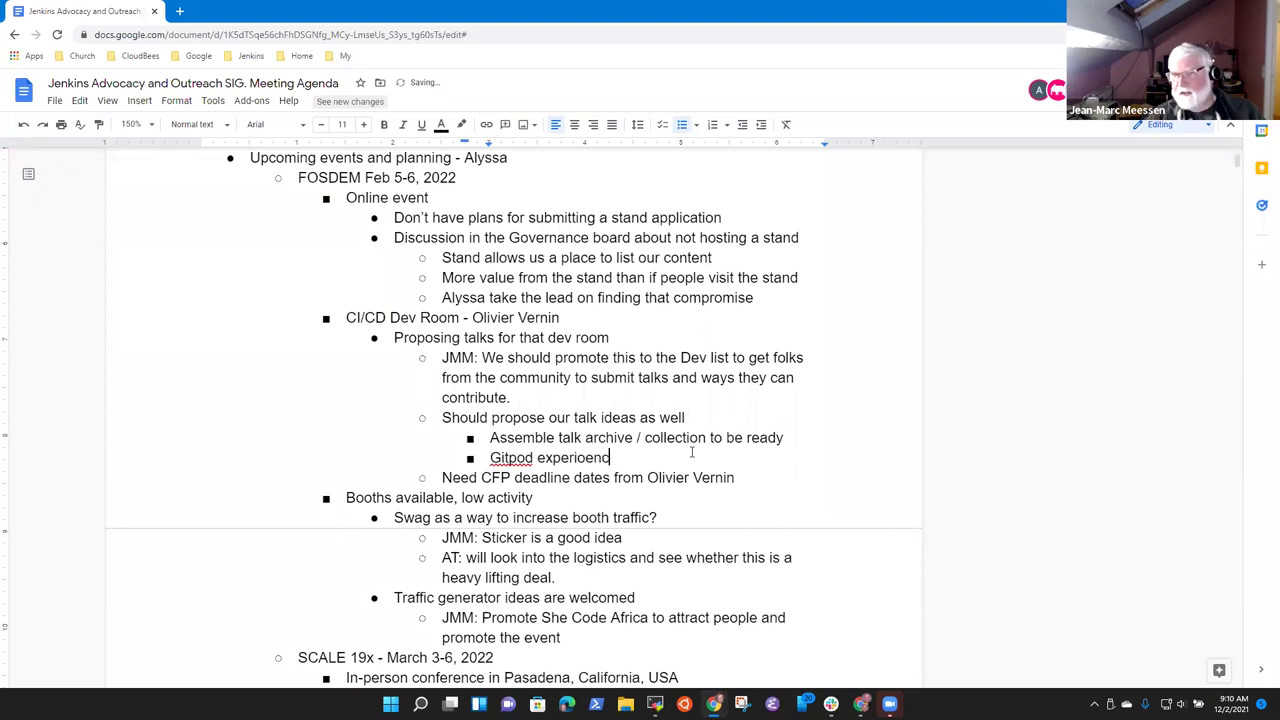
pyautogui.press('BackSpace')
pyautogui.press('BackSpace')
pyautogui.press('BackSpace')
pyautogui.press('BackSpace')
pyautogui.write('ence story')
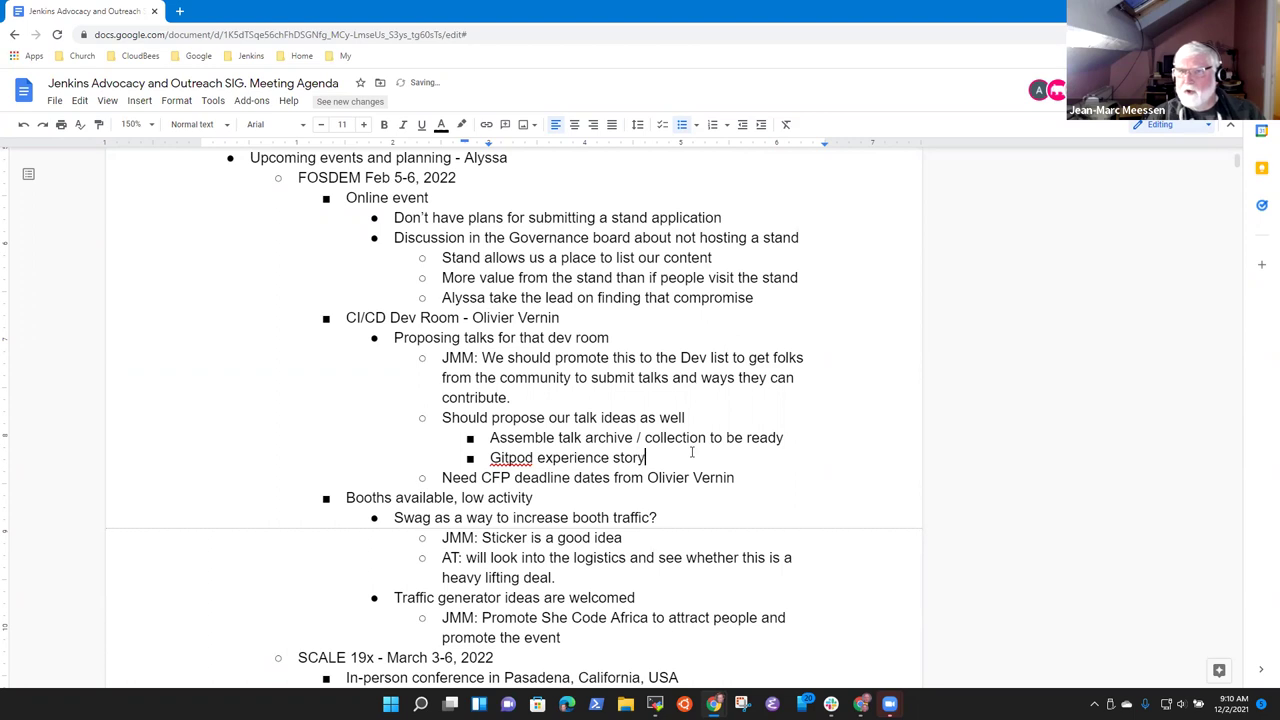
# Step: Add a further talk idea bullet reading "Modernizing a plugin story"
pyautogui.press('Return')
pyautogui.write('Modern')
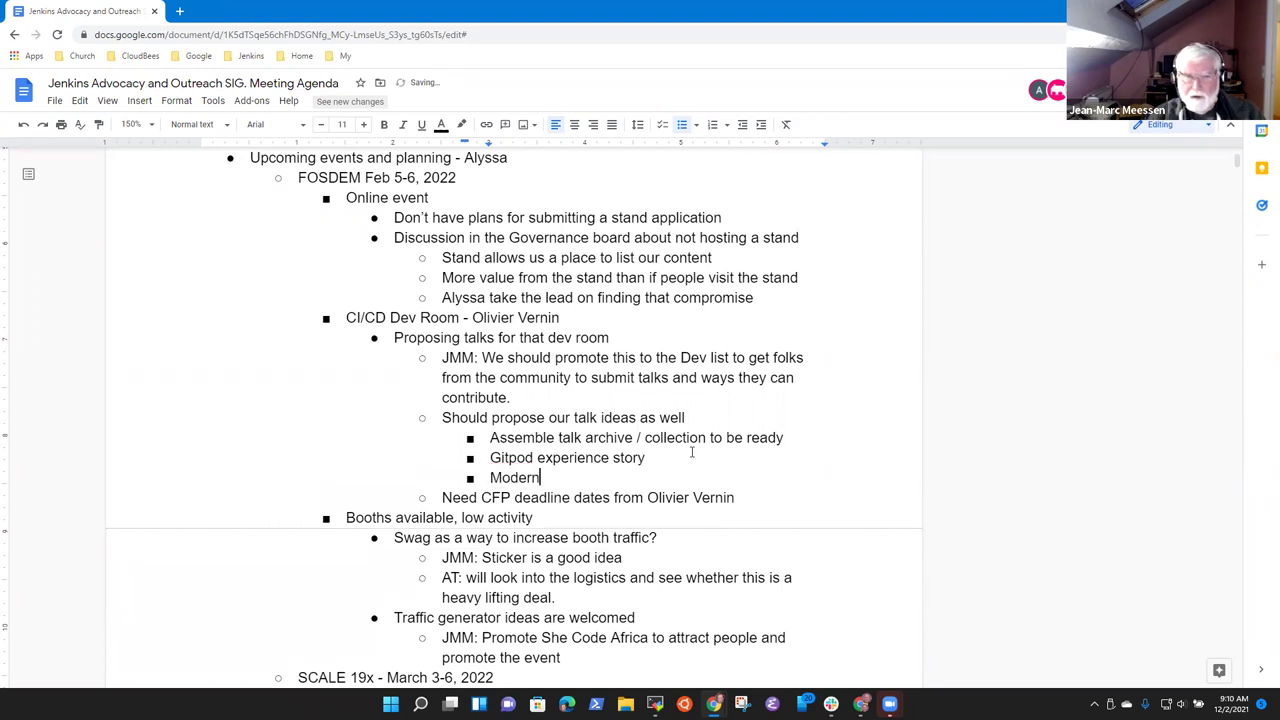
pyautogui.write('izing a  pl')
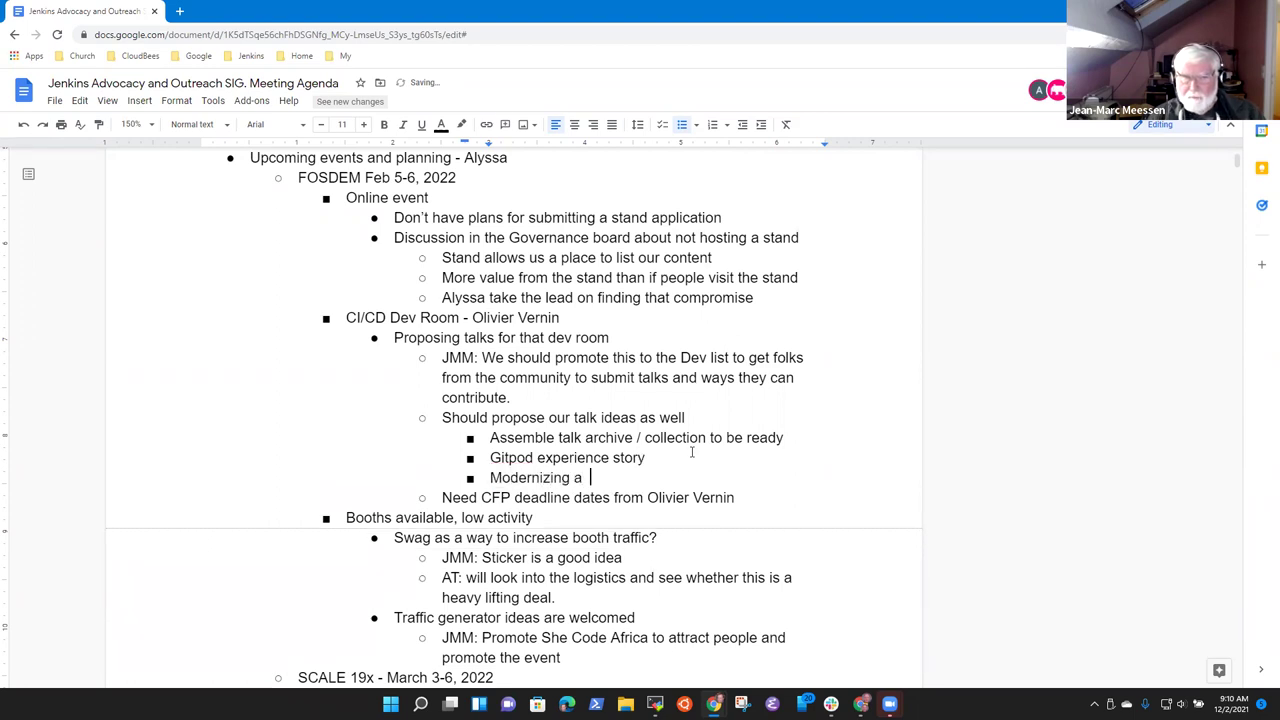
pyautogui.press('BackSpace')
pyautogui.press('BackSpace')
pyautogui.press('BackSpace')
pyautogui.write('plugin story')
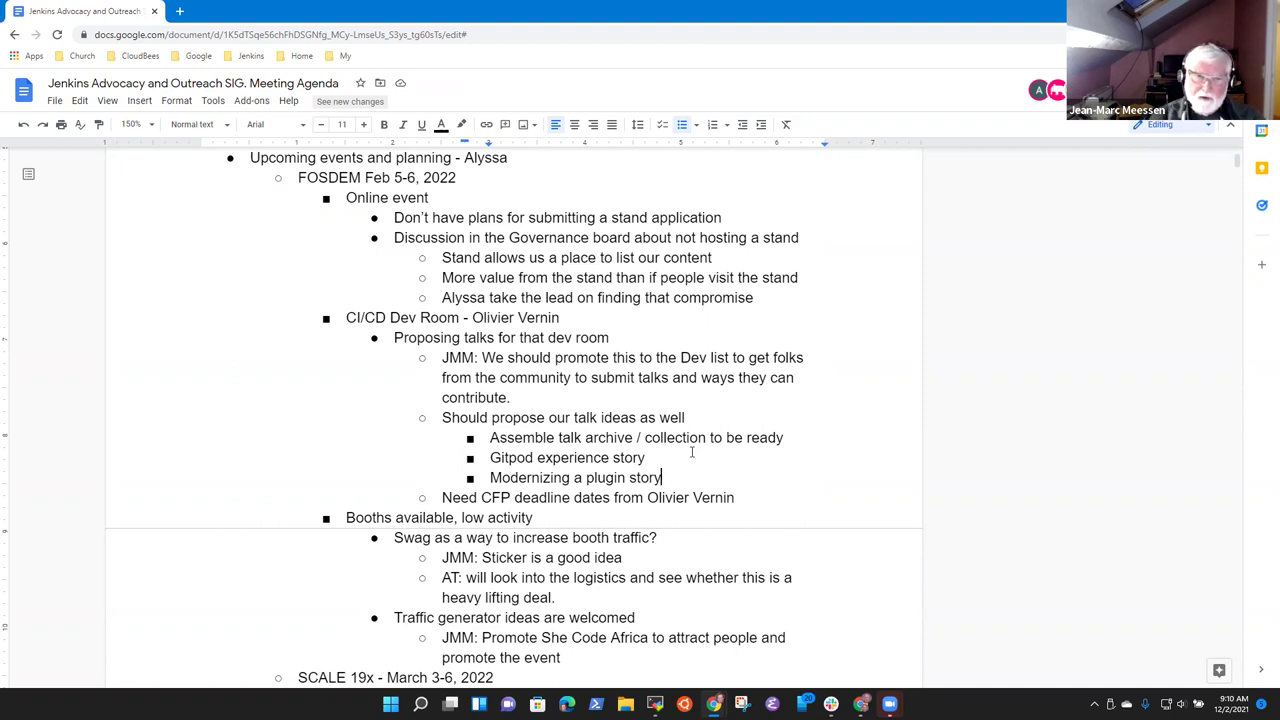
# Step: Add two more talk idea bullets reading "Mentoring internationally" and "More"
pyautogui.press('Return')
pyautogui.write('Mentoring')
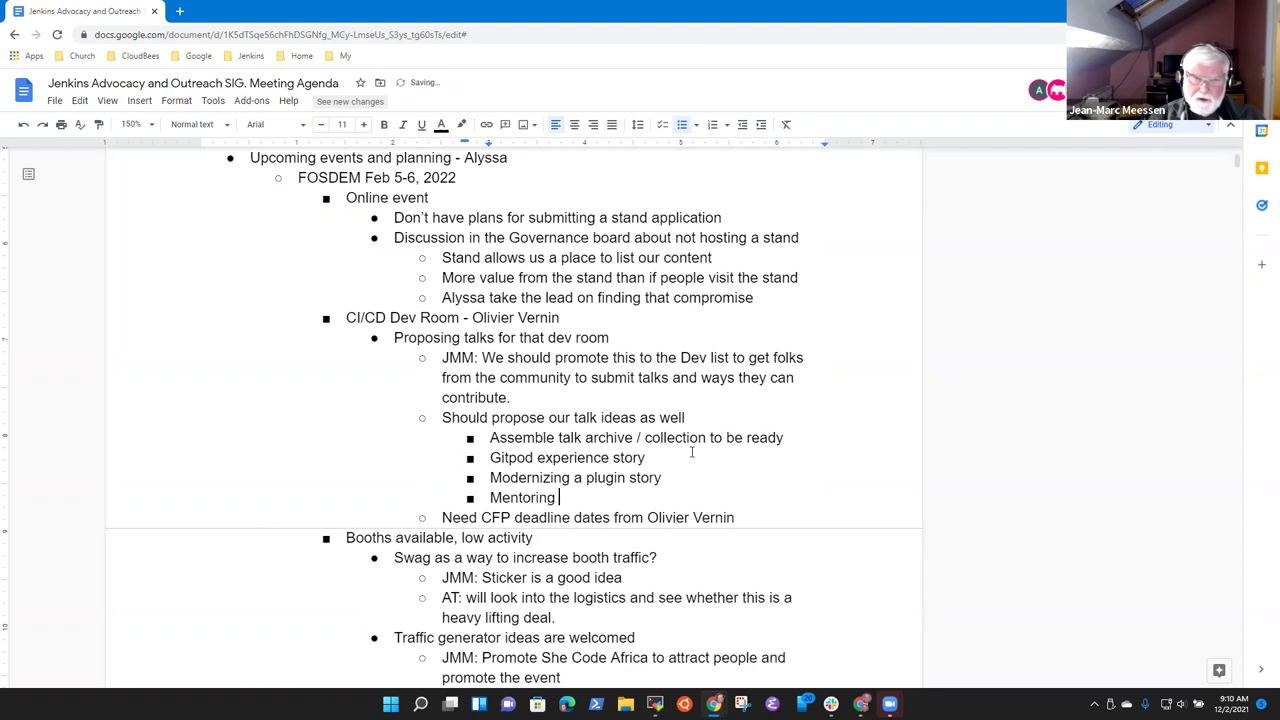
pyautogui.write(' internationally')
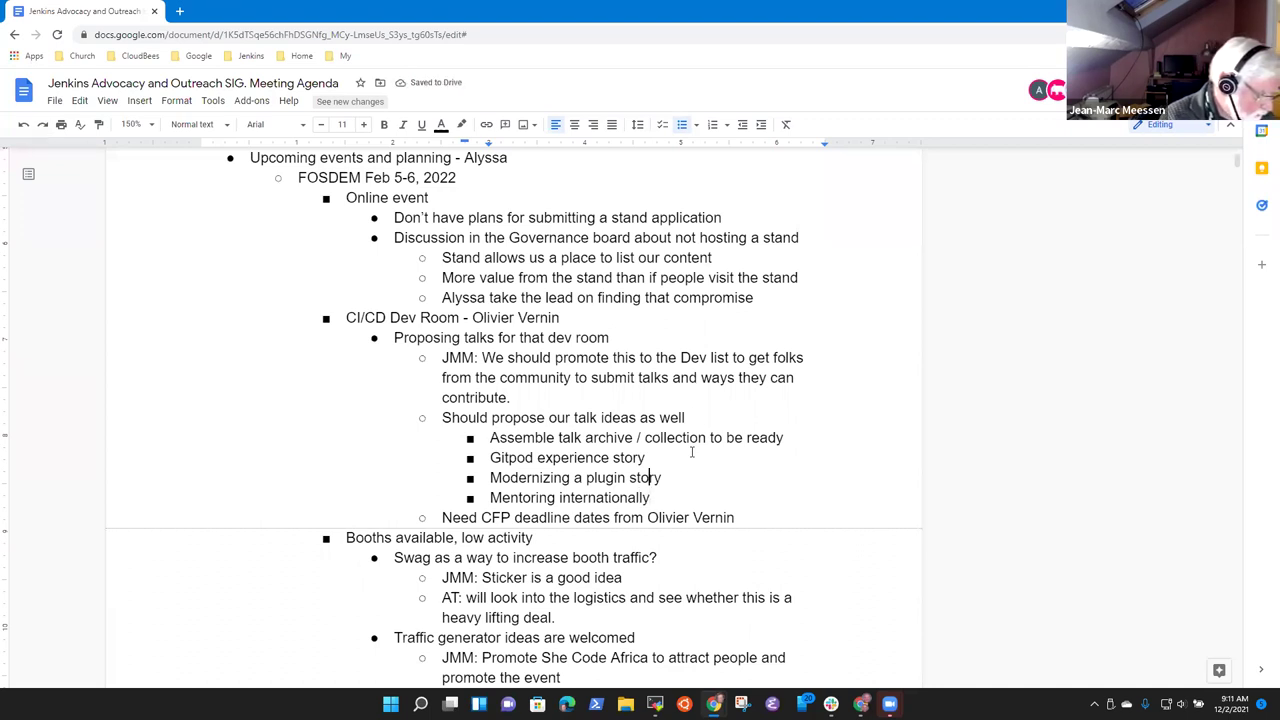
pyautogui.press('Return')
pyautogui.write('More')
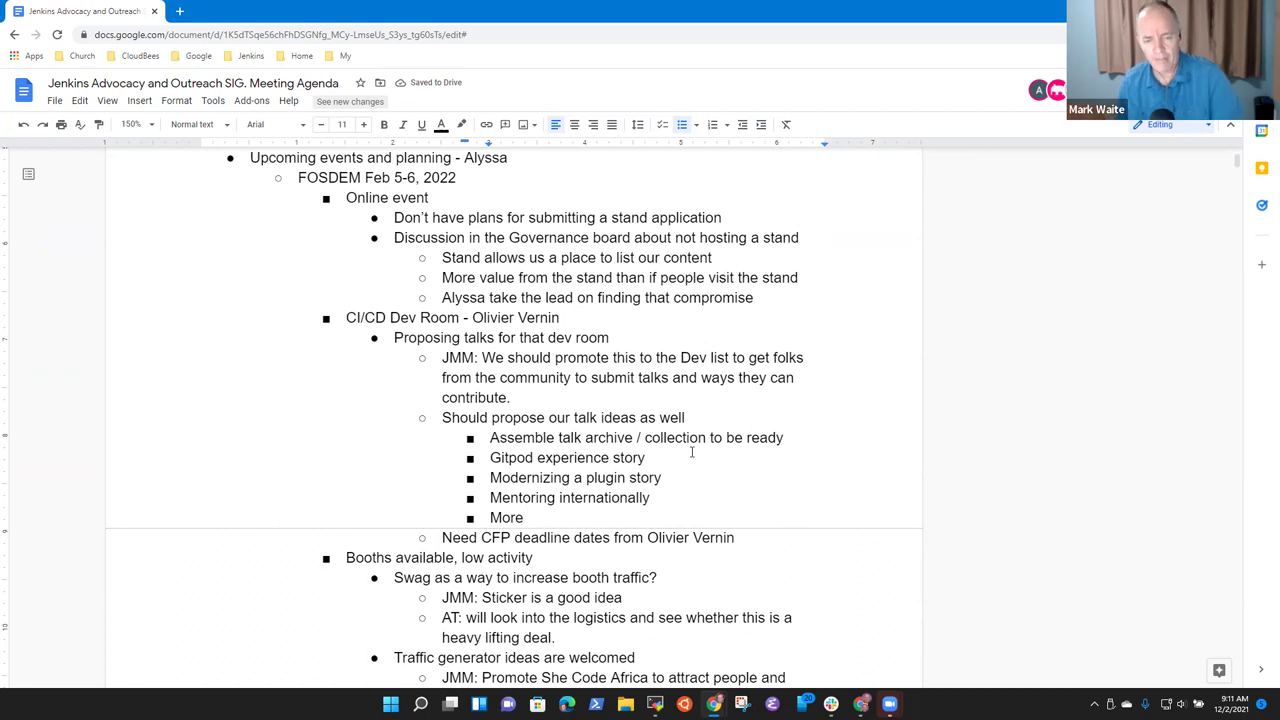
# Step: Highlight the whole bullet about needing the CFP deadline dates
pyautogui.press('Down')
pyautogui.press('Home')
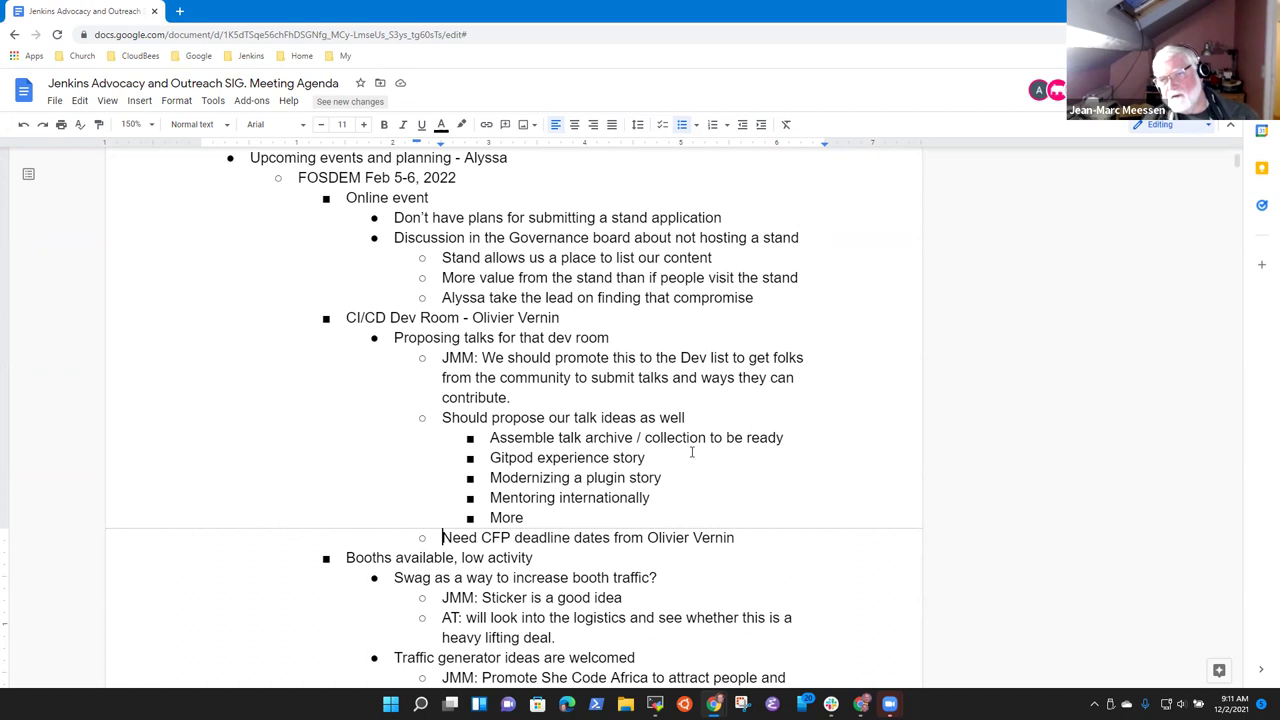
pyautogui.hotkey('shift', 'End')
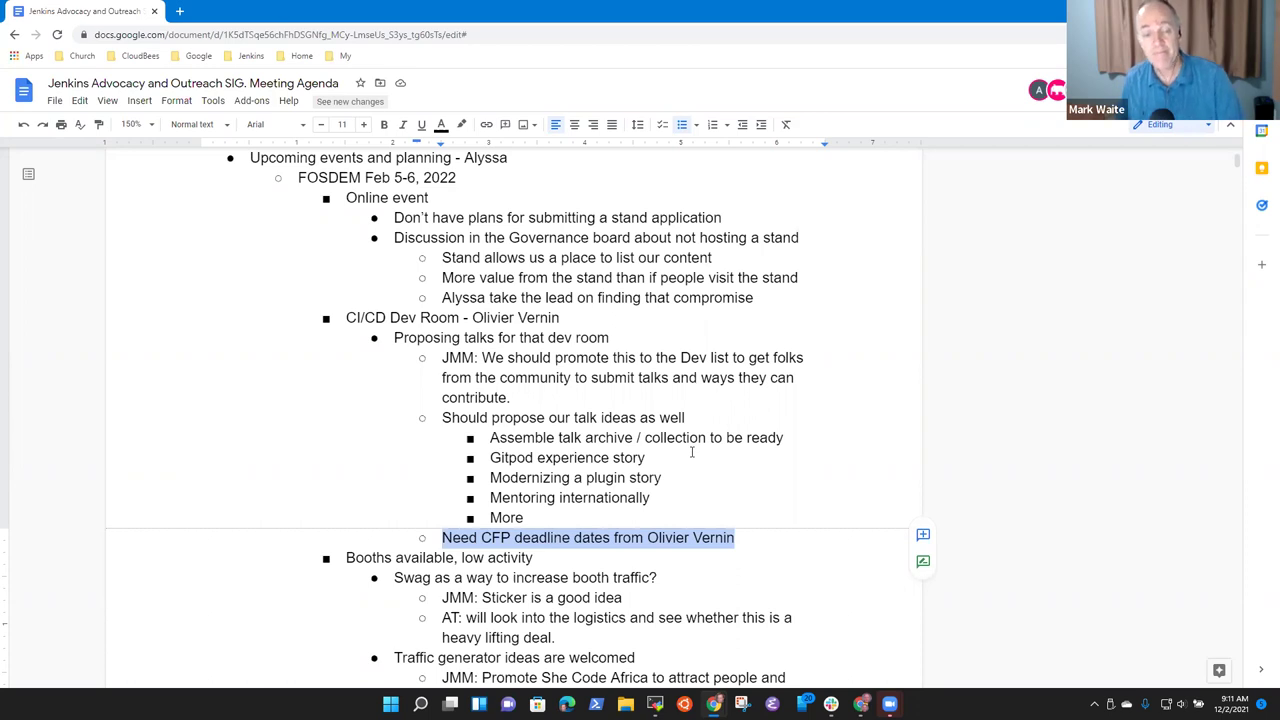
# Step: Look through the FOSDEM booth notes and the SCALE 19x section down to the advocacy budget items
pyautogui.press('Down')
pyautogui.press('Down')
pyautogui.press('Down')
pyautogui.press('Down')
pyautogui.press('Down')
pyautogui.press('Down')
pyautogui.press('Down')
pyautogui.press('Down')
pyautogui.press('Down')
pyautogui.press('Down')
pyautogui.press('Down')
pyautogui.press('Down')
pyautogui.press('Down')
pyautogui.press('Down')
pyautogui.press('Down')
pyautogui.press('Down')
pyautogui.press('Down')
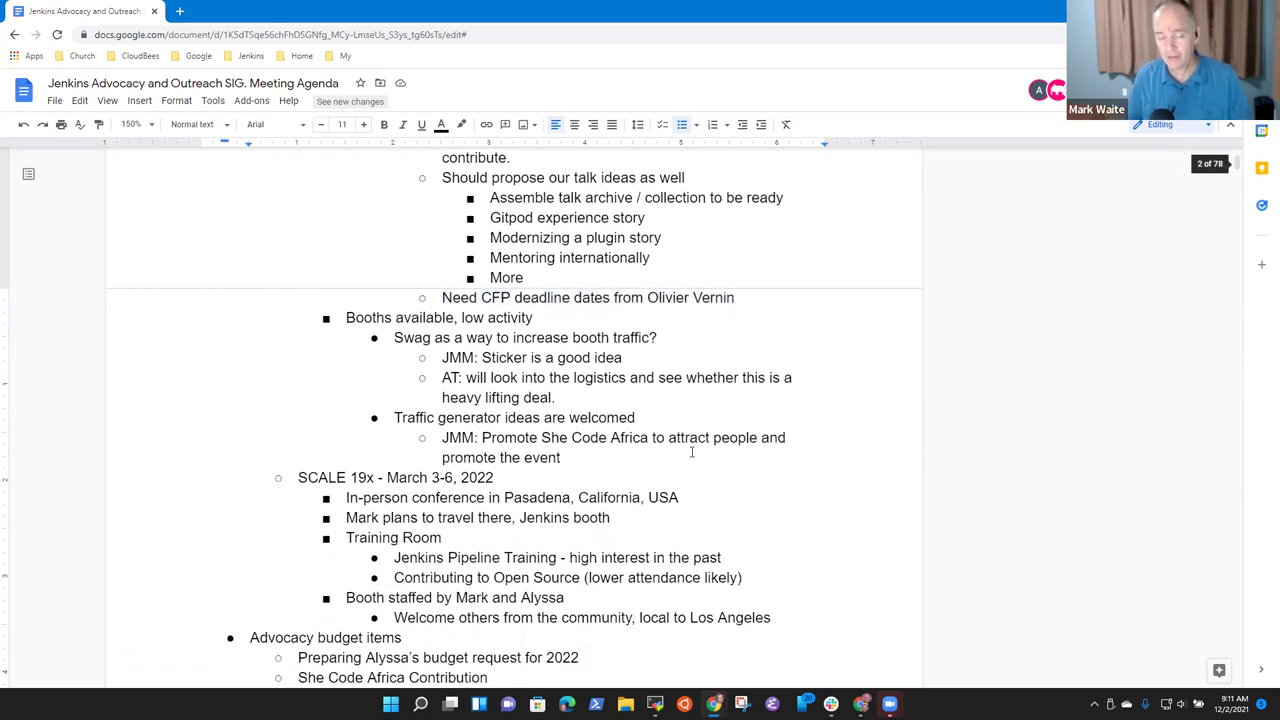
# Step: Select the "Booths available, low activity" item with all its nested bullets, through "promote the event"
pyautogui.press('Up')
pyautogui.press('Up')
pyautogui.press('Up')
pyautogui.press('Up')
pyautogui.press('Up')
pyautogui.press('Up')
pyautogui.press('Up')
pyautogui.press('Up')
pyautogui.press('Up')
pyautogui.press('Up')
pyautogui.press('Up')
pyautogui.press('Up')
pyautogui.press('Up')
pyautogui.press('Up')
pyautogui.press('Up')
pyautogui.press('Up')
pyautogui.press('Up')
pyautogui.press('Up')
pyautogui.press('Up')
pyautogui.press('Down')
pyautogui.press('Down')
pyautogui.press('Down')
pyautogui.hotkey('shift', 'Down')
pyautogui.hotkey('shift', 'Down')
pyautogui.hotkey('shift', 'Down')
pyautogui.hotkey('shift', 'Down')
pyautogui.hotkey('shift', 'Down')
pyautogui.hotkey('shift', 'Down')
pyautogui.hotkey('shift', 'Down')
pyautogui.hotkey('shift', 'Down')
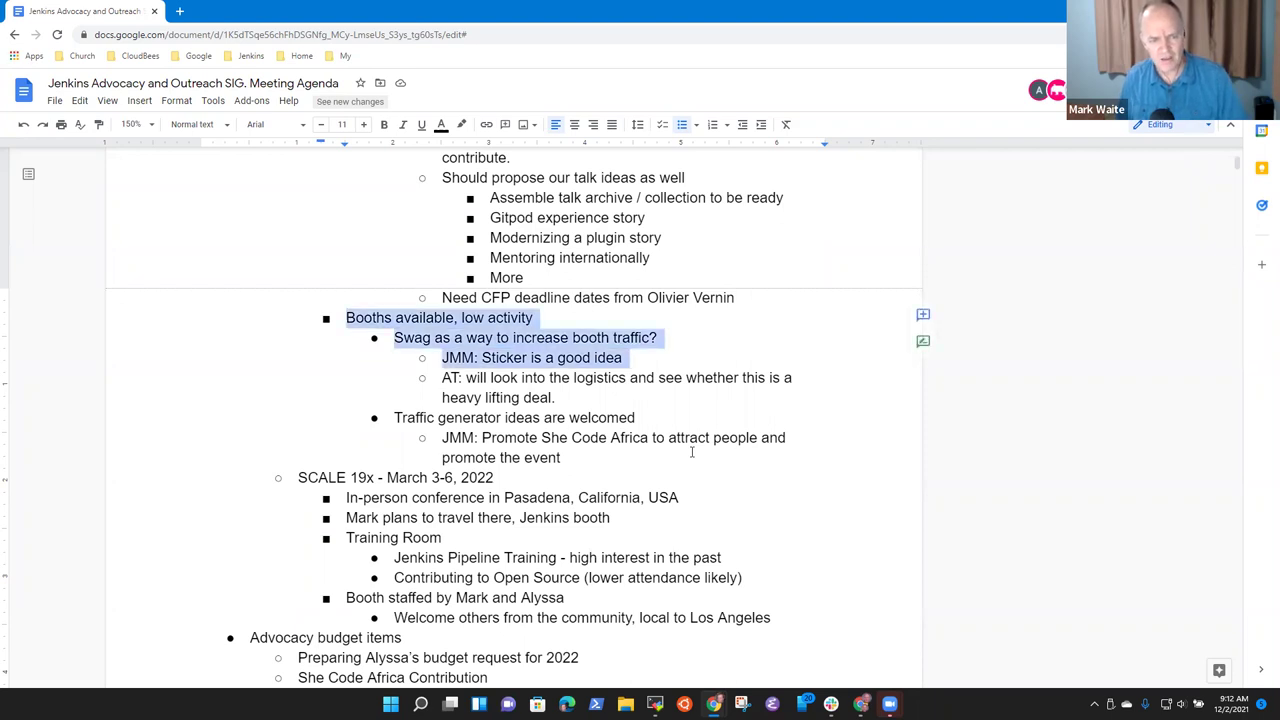
pyautogui.hotkey('shift', 'Home')
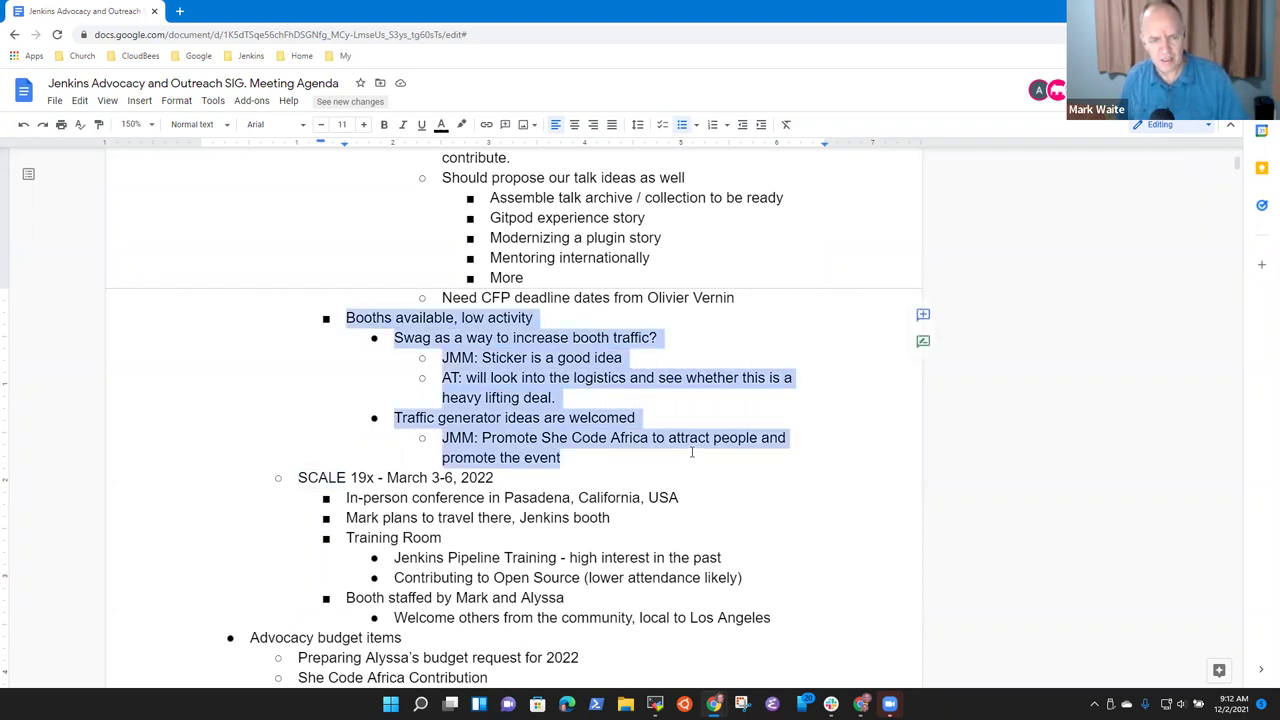
# Step: Highlight the words "She Code Africa" in the note under the traffic generator ideas bullet, then clear the highlight
pyautogui.press('Down')
pyautogui.press('Up')
pyautogui.press('Up')
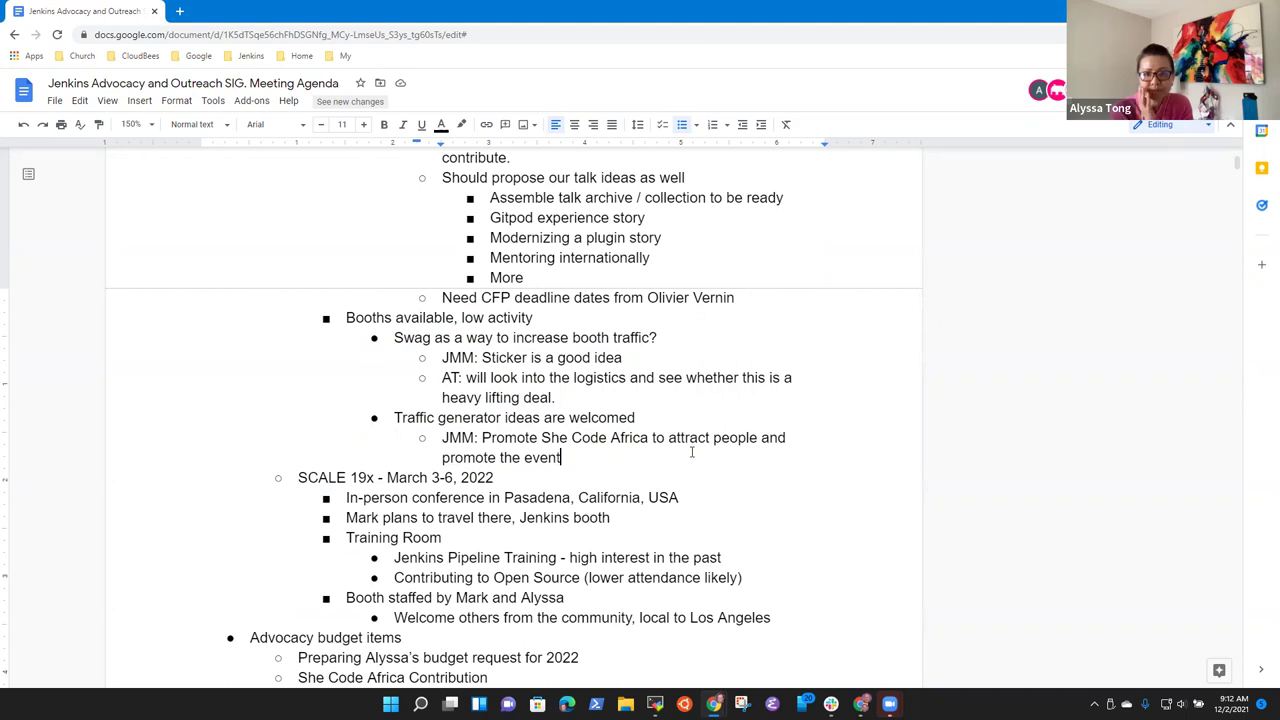
pyautogui.hotkey('ctrl', 'shift', 'Right')
pyautogui.hotkey('ctrl', 'shift', 'Right')
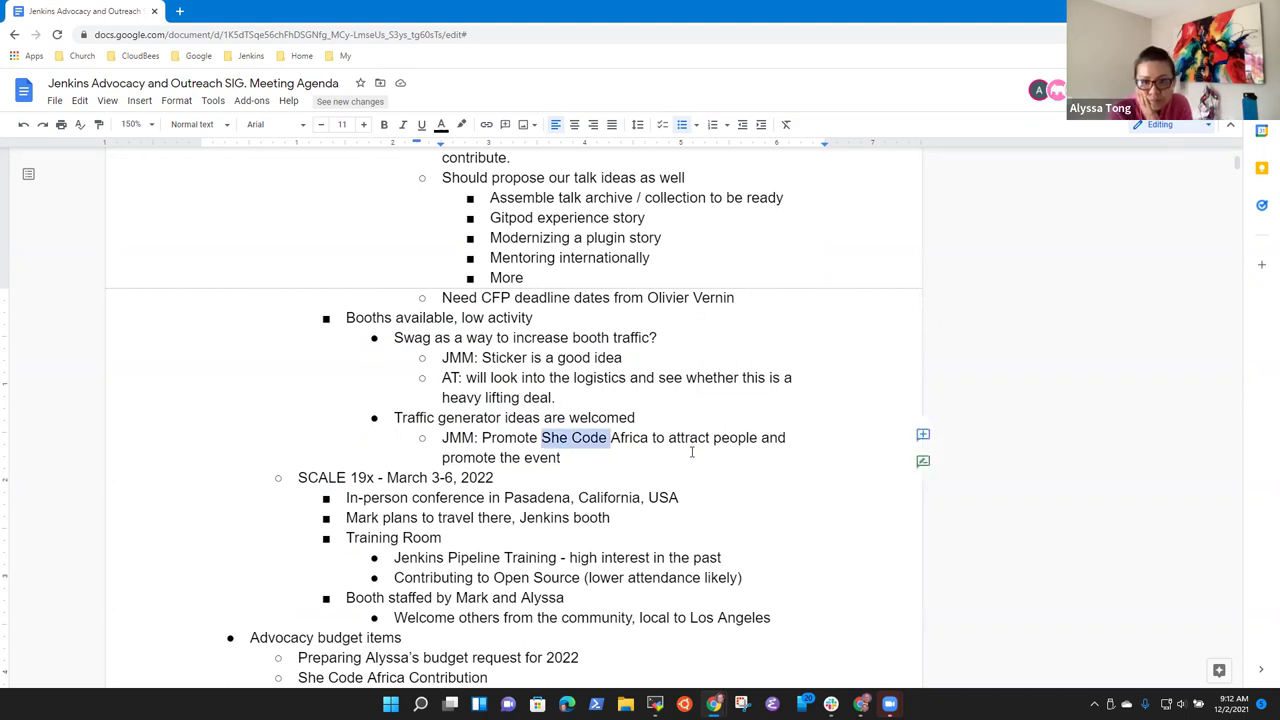
pyautogui.hotkey('ctrl', 'shift', 'Right')
pyautogui.hotkey('shift', 'Left')
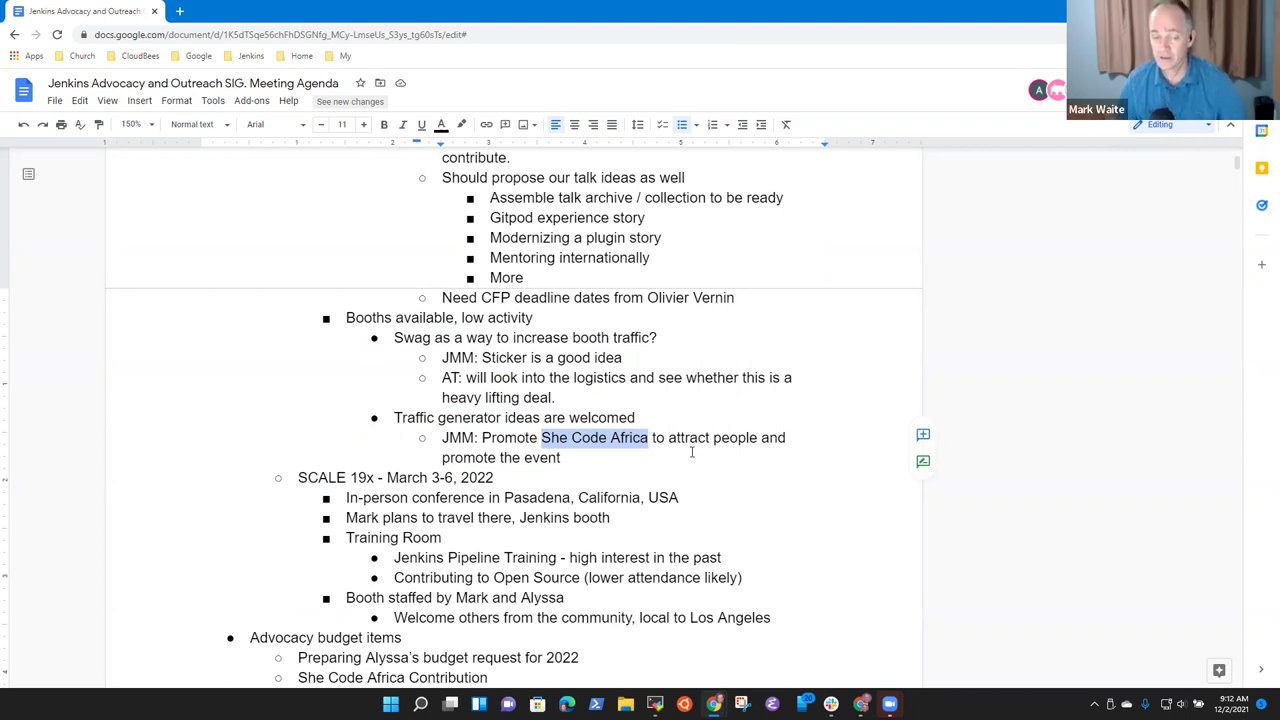
pyautogui.click(691, 452)
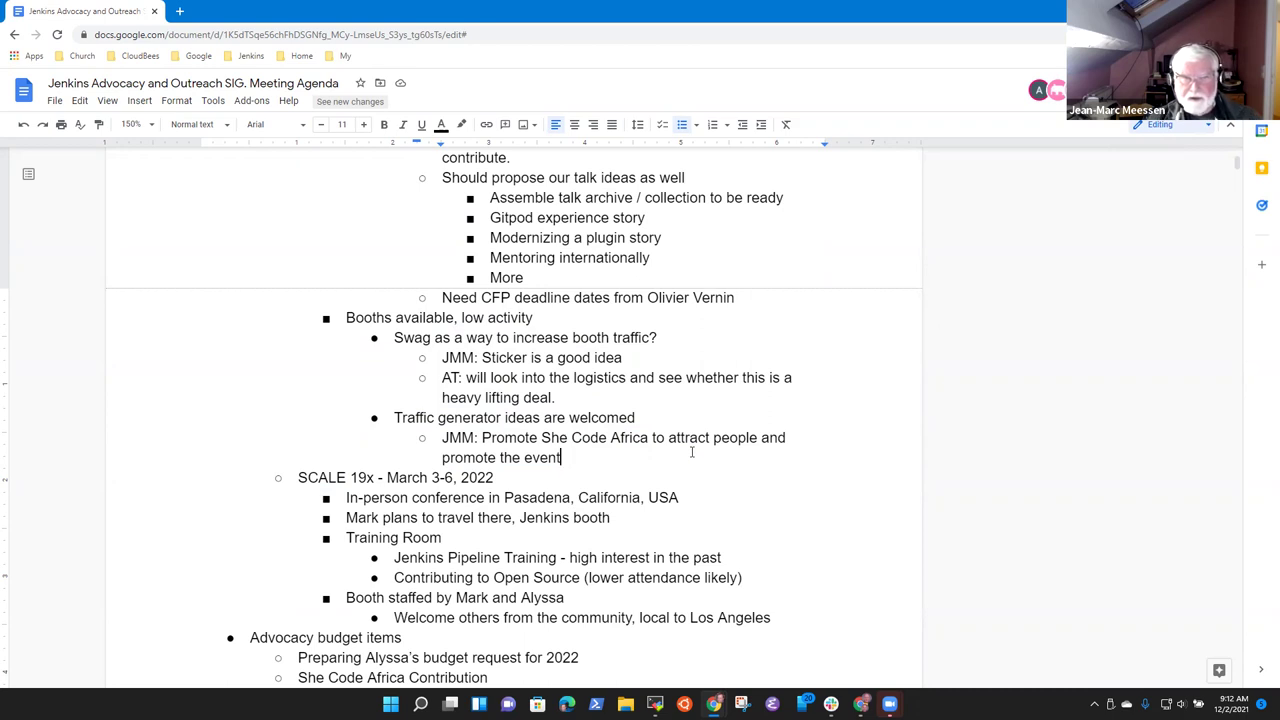
# Step: Add a first bullet under "Advocacy budget items" reading "Swag for Professor" followed by the professor's full name
pyautogui.press('Down')
pyautogui.press('Down')
pyautogui.press('Down')
pyautogui.press('Down')
pyautogui.press('Down')
pyautogui.press('Down')
pyautogui.press('Down')
pyautogui.press('Down')
pyautogui.press('Down')
pyautogui.press('Down')
pyautogui.press('Return')
pyautogui.press('Up')
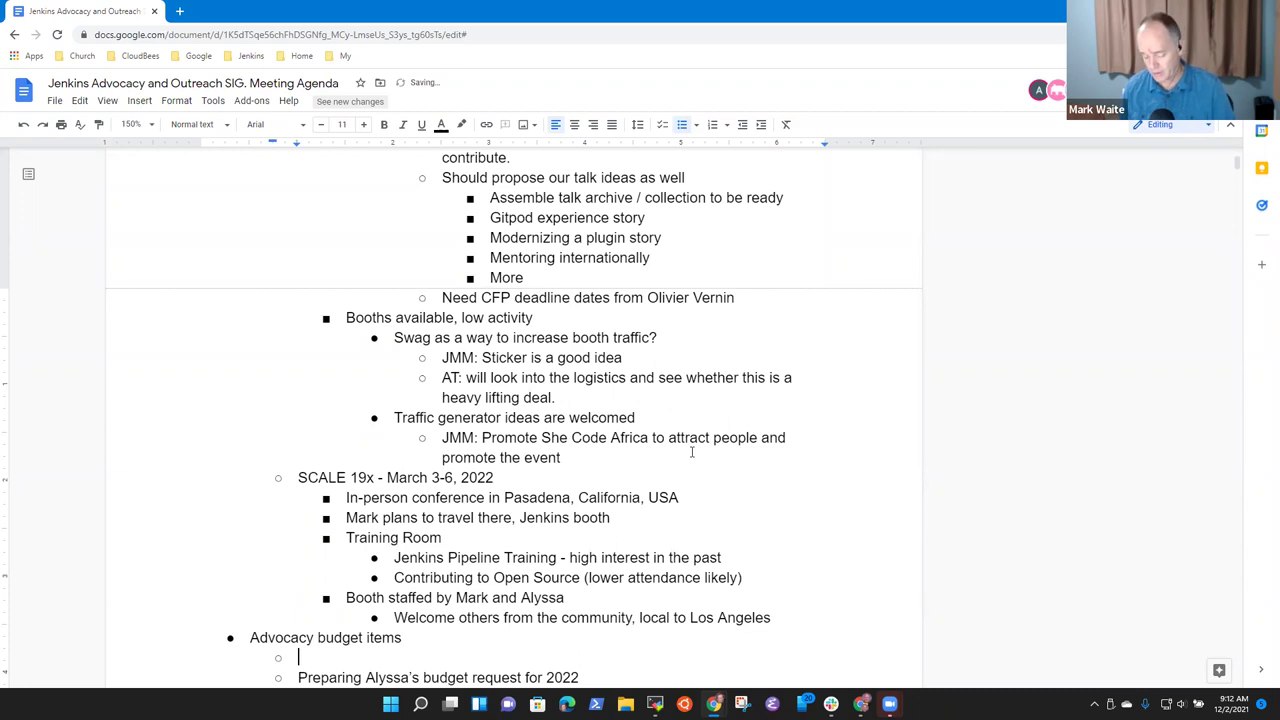
pyautogui.write('Swag for ')
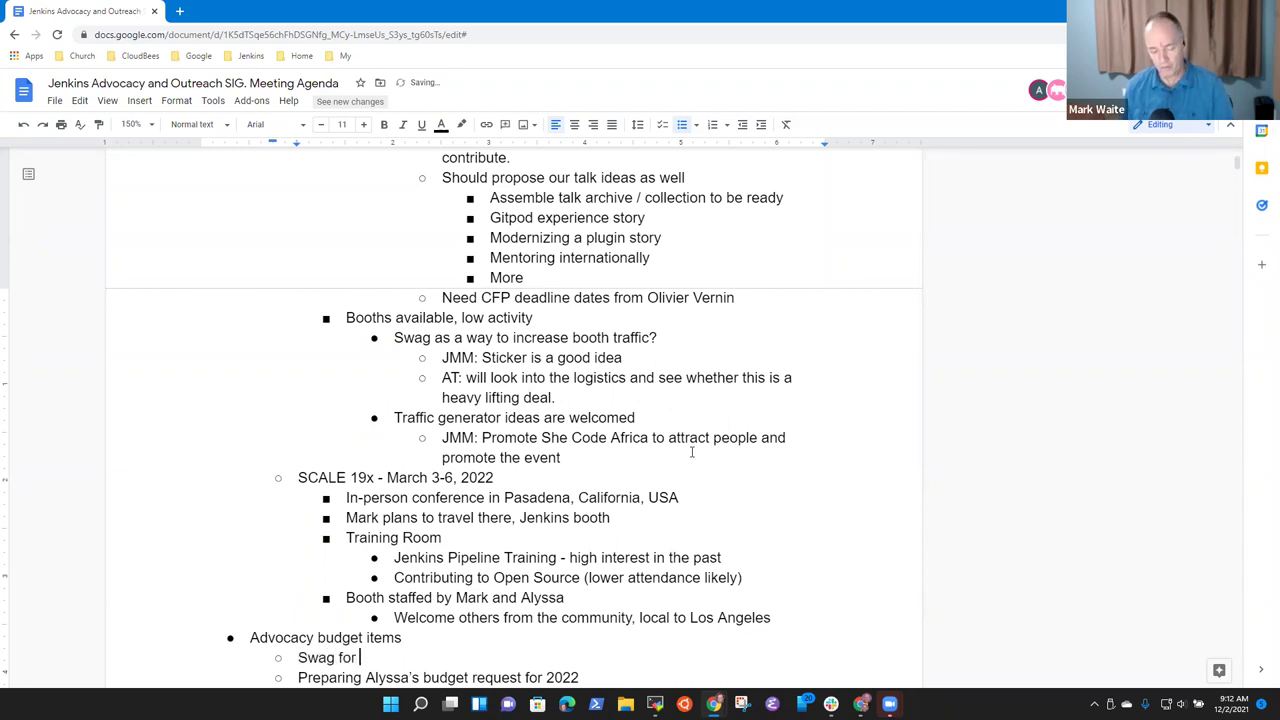
pyautogui.write('Professor')
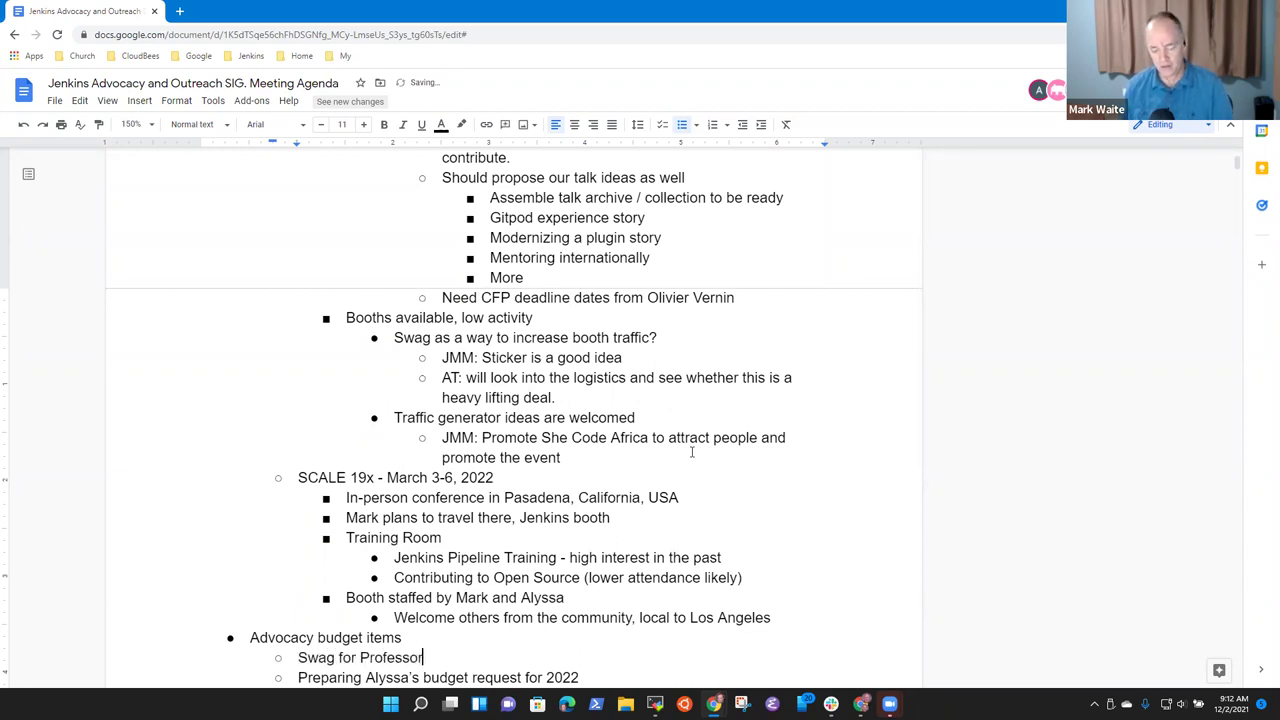
pyautogui.write(' Andrew Mye')
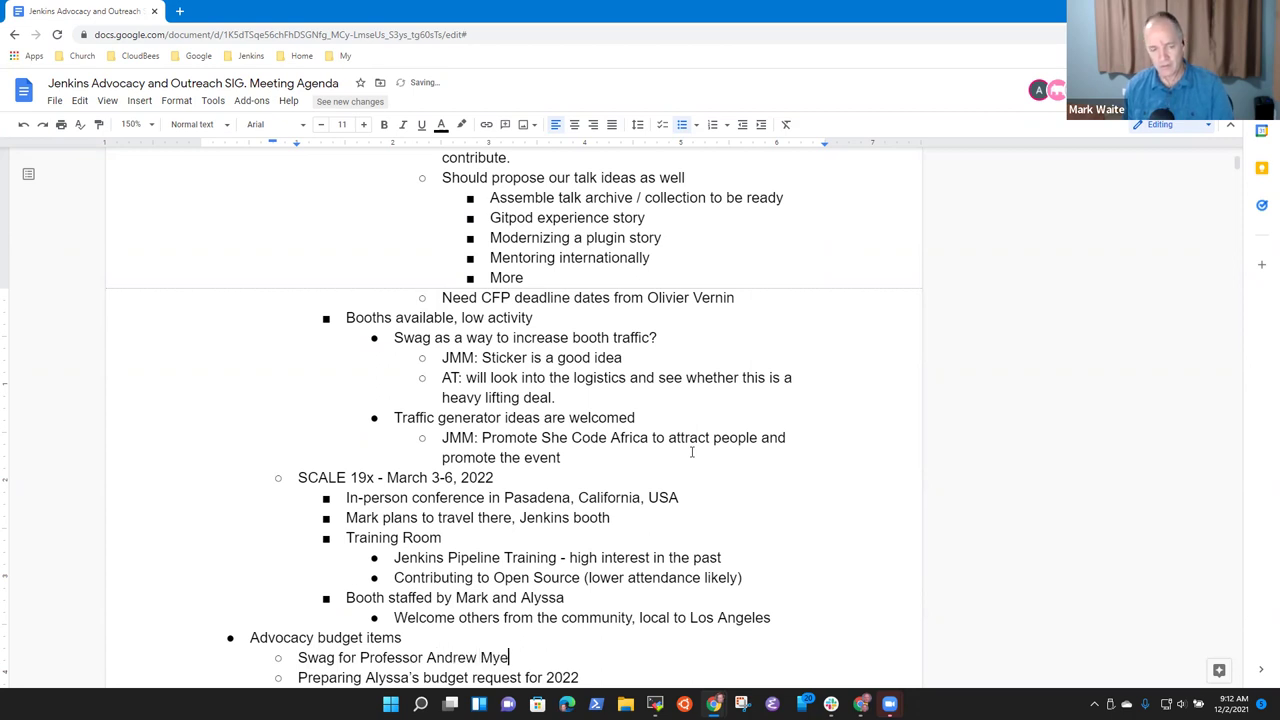
pyautogui.write('rs')
# Step: Return to the FOSDEM booth notes and highlight the "SCALE 19x - March 3-6, 2022" heading
pyautogui.press('Up')
pyautogui.press('Up')
pyautogui.press('Up')
pyautogui.press('Up')
pyautogui.press('Up')
pyautogui.press('Up')
pyautogui.press('Up')
pyautogui.press('Up')
pyautogui.press('Up')
pyautogui.press('Up')
pyautogui.press('Up')
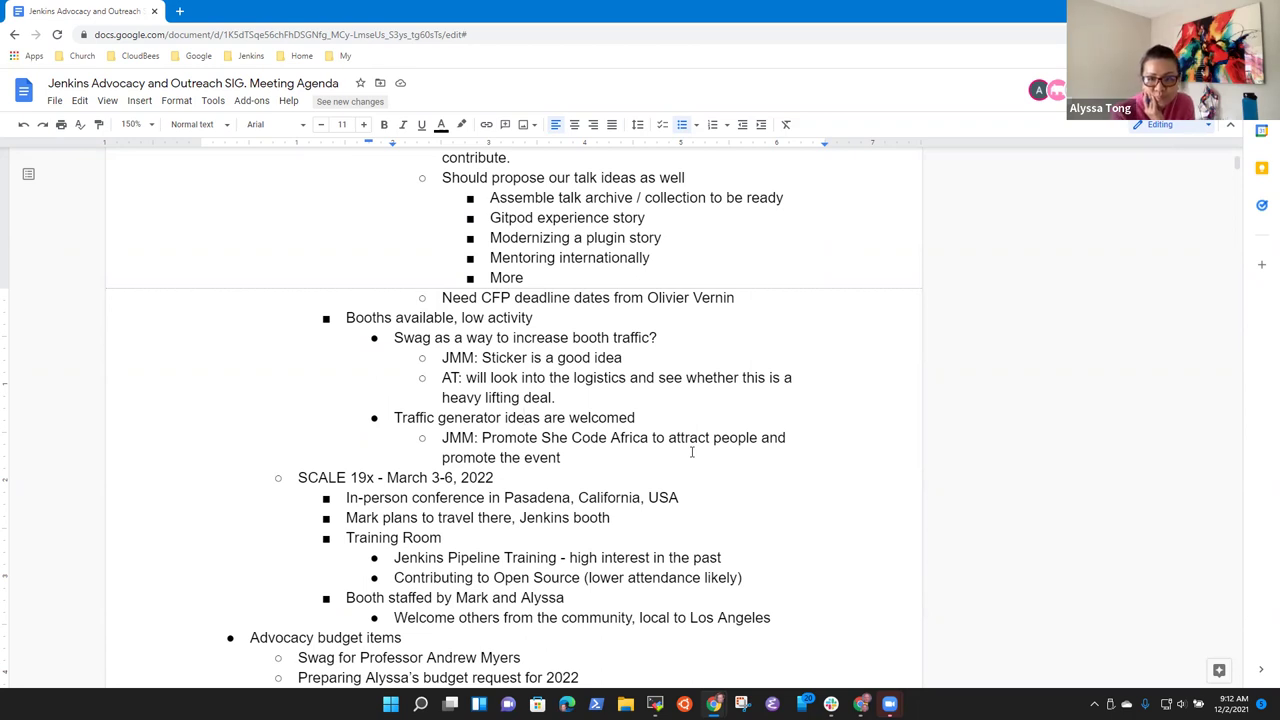
pyautogui.press('Down')
pyautogui.press('Down')
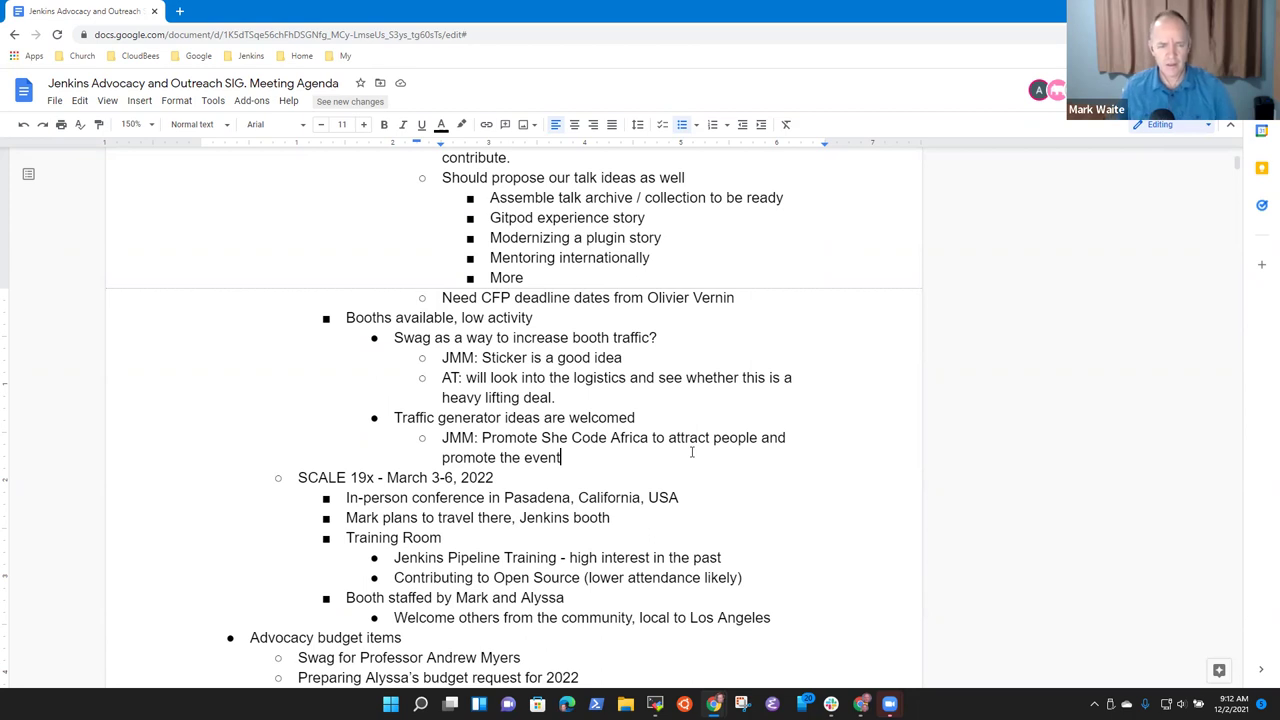
pyautogui.press('Right')
pyautogui.hotkey('shift', 'End')
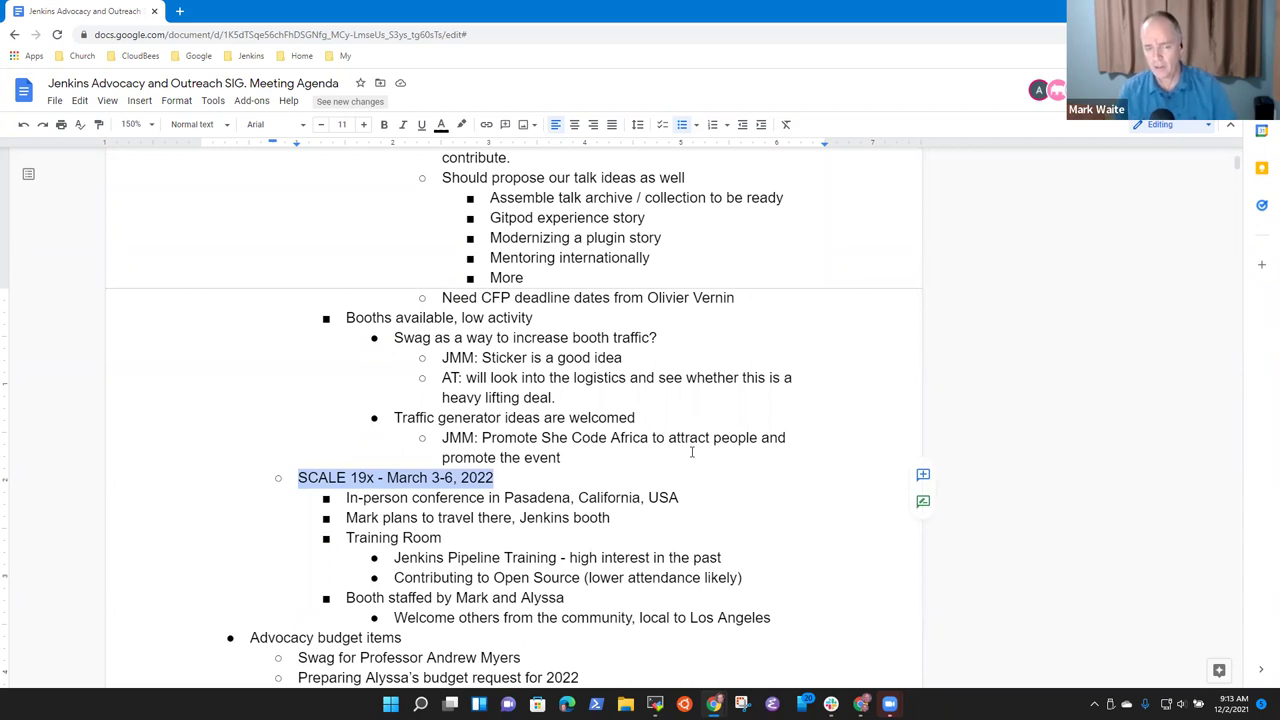
pyautogui.press('Right')
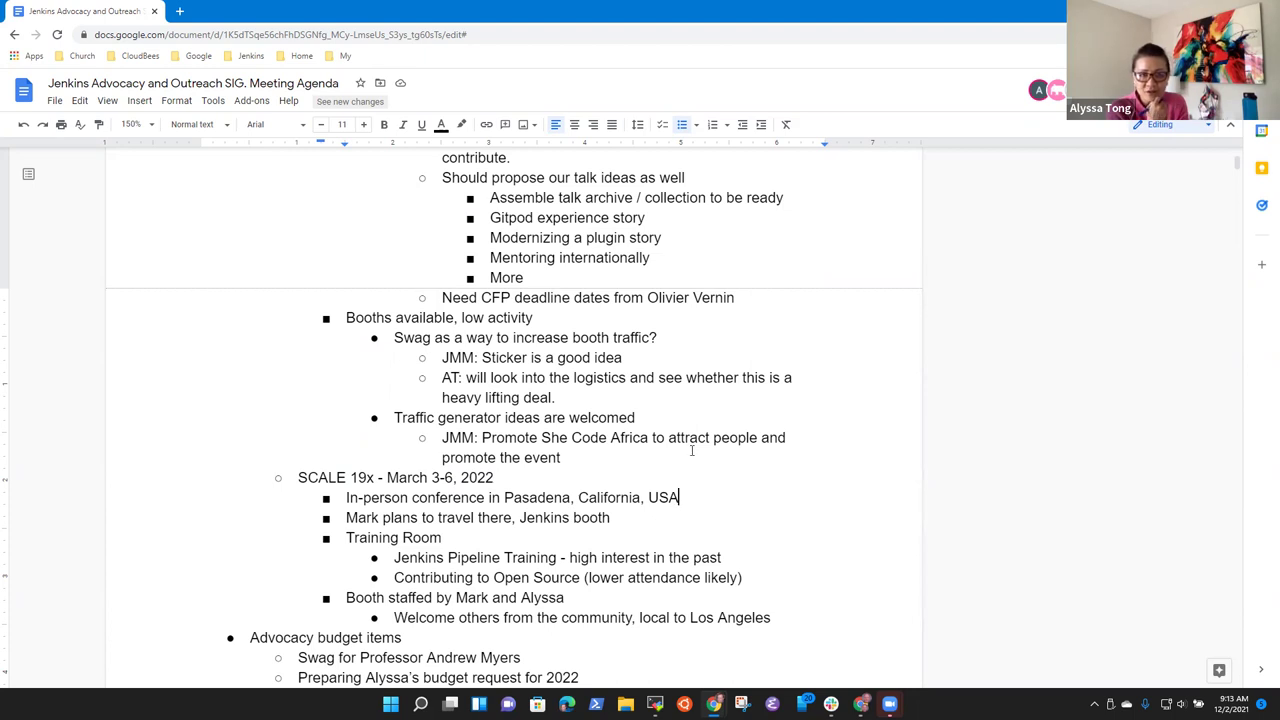
# Step: Add a bullet after the SCALE 19x travel plans: the traveller's first name followed by "submitted a talk proposal using DevOps World talk"
pyautogui.press('Down')
pyautogui.press('Return')
pyautogui.write('Mark submit')
pyautogui.press('BackSpace')
pyautogui.press('BackSpace')
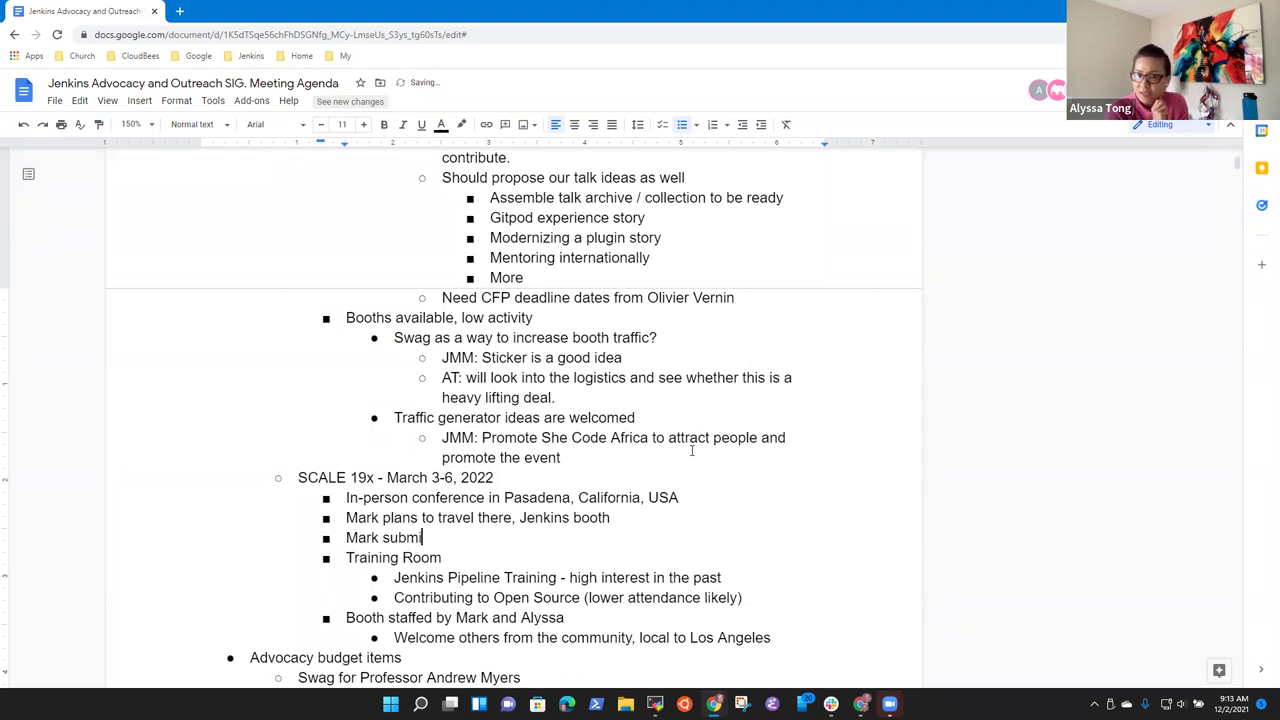
pyautogui.write('itted a talk proposal to')
pyautogui.press('BackSpace')
pyautogui.press('BackSpace')
pyautogui.press('BackSpace')
pyautogui.press('BackSpace')
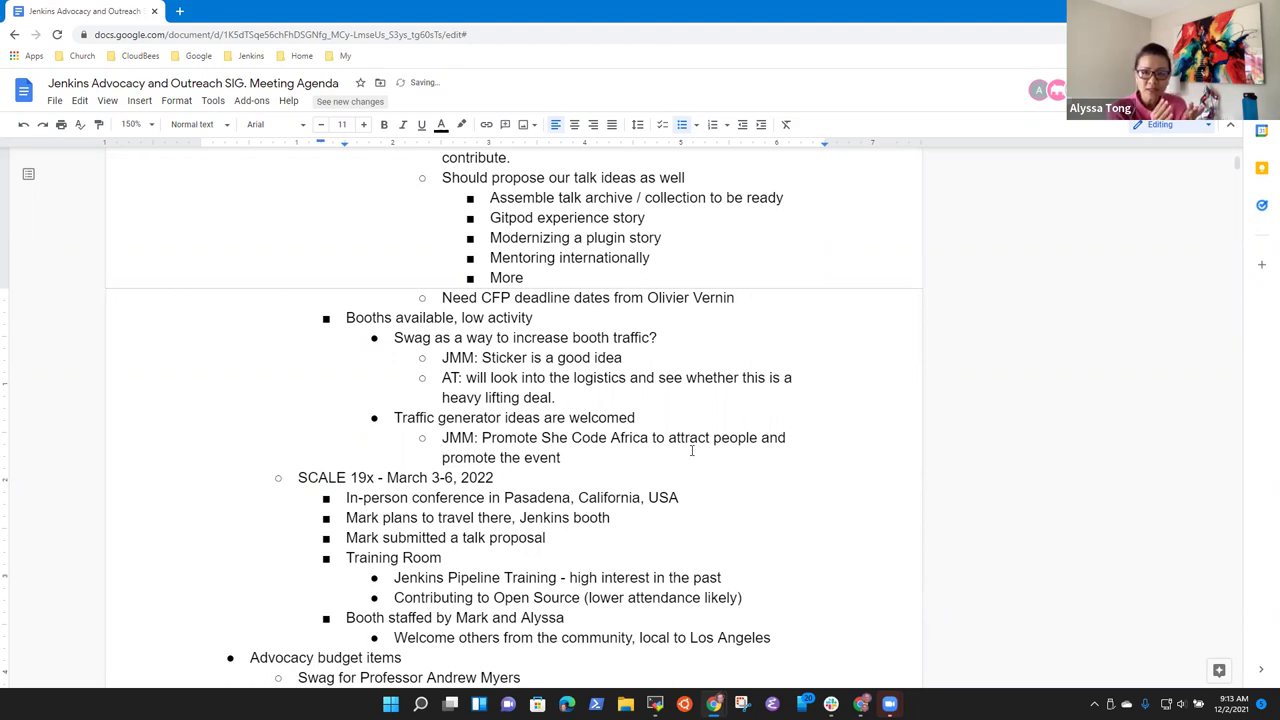
pyautogui.write('using ')
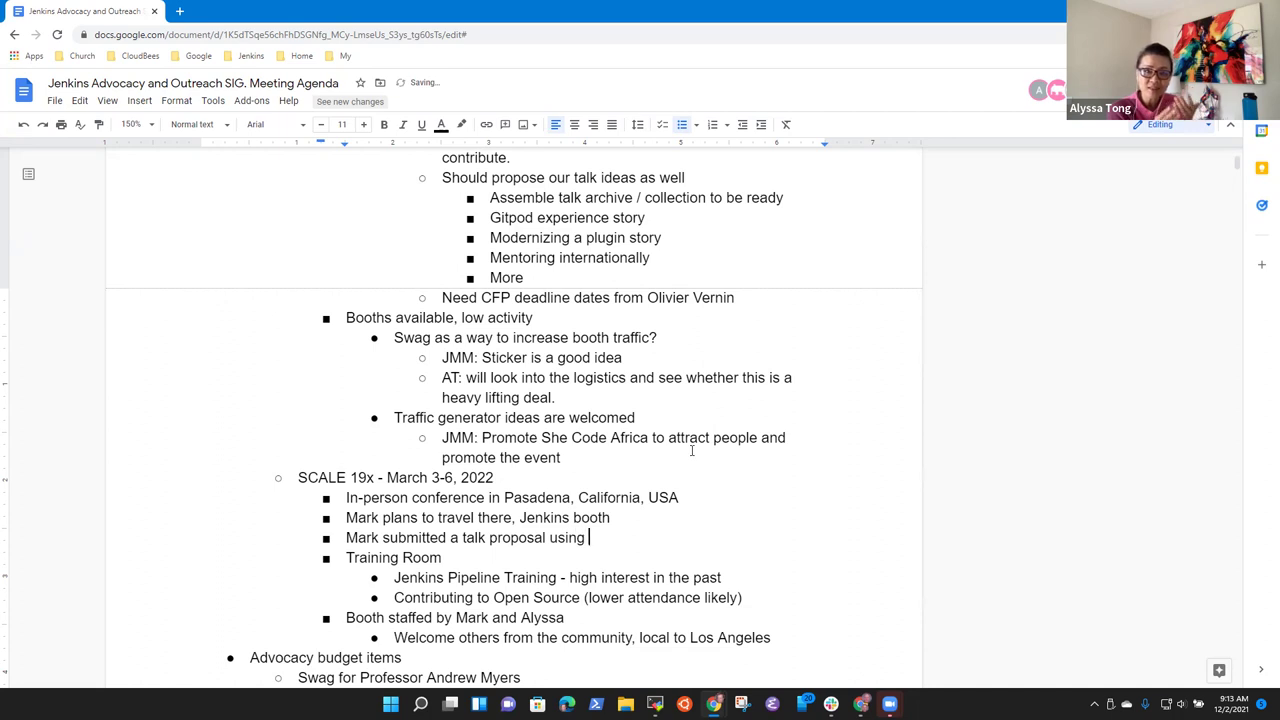
pyautogui.write('DevOps Wo')
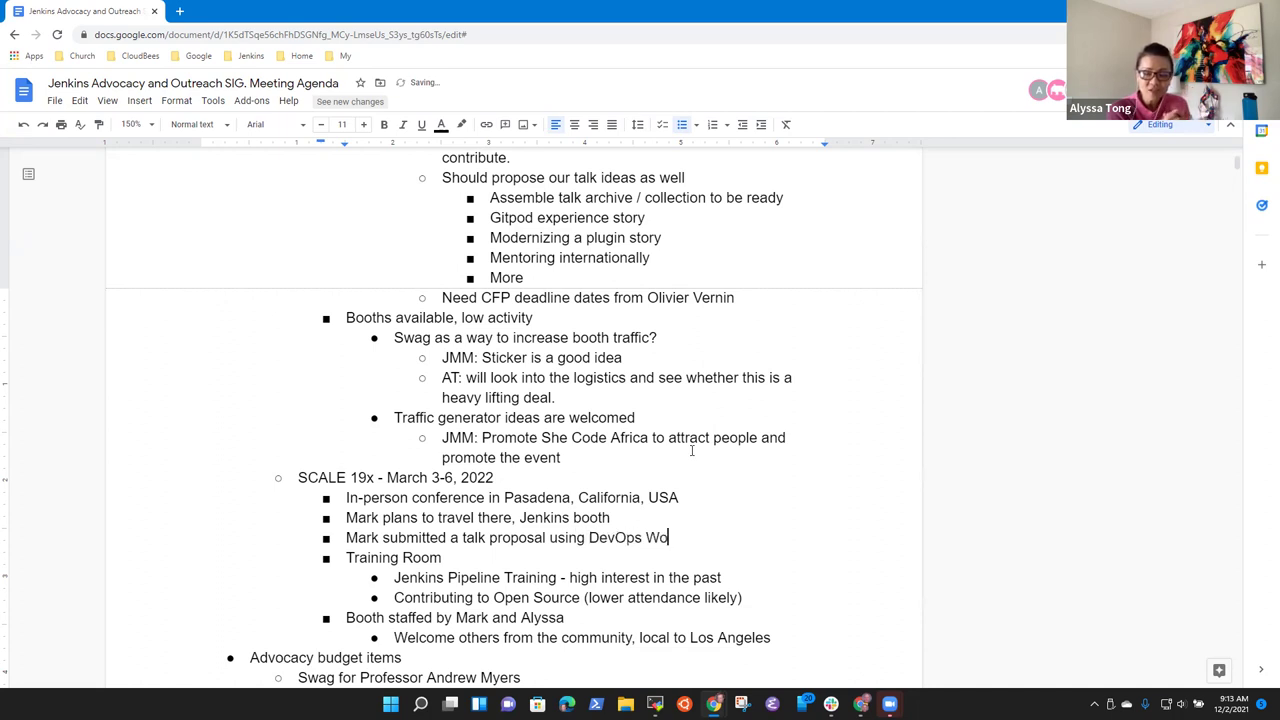
pyautogui.write('rld talk')
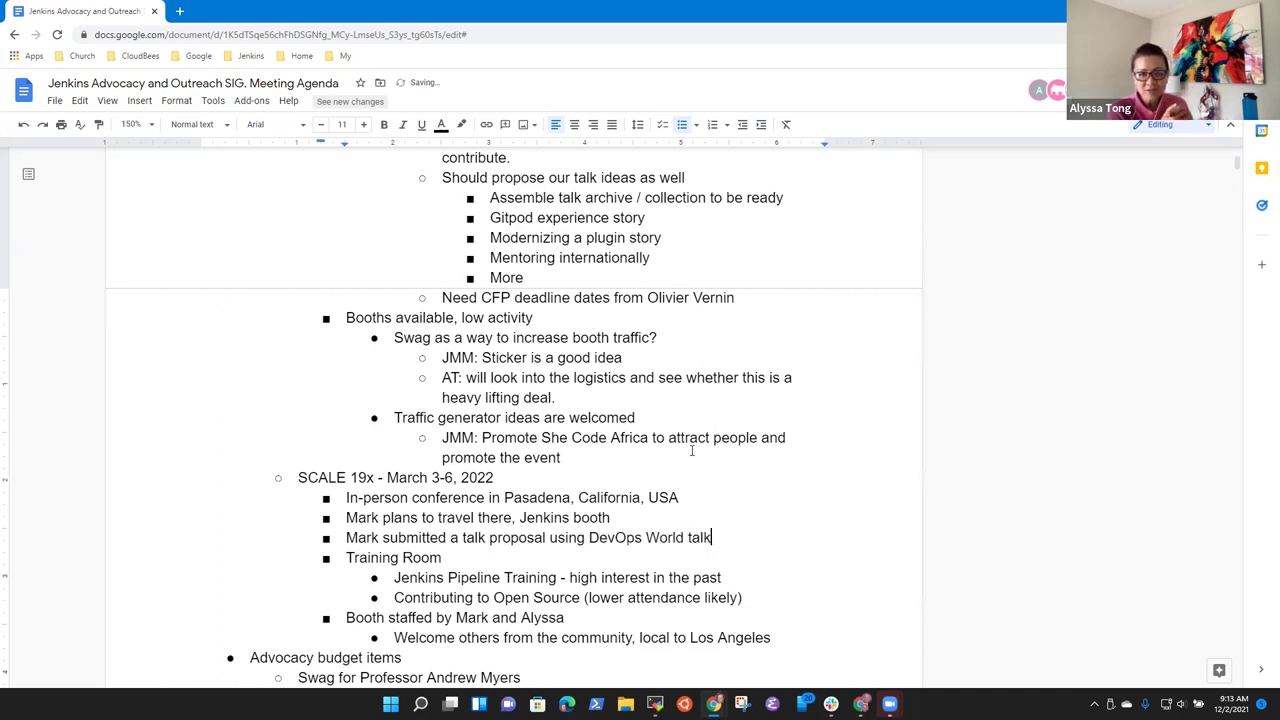
# Step: Add a nested bullet reading "Not yet accepted" under the talk proposal bullet
pyautogui.press('Return')
pyautogui.press('Tab')
pyautogui.write('Virtual')
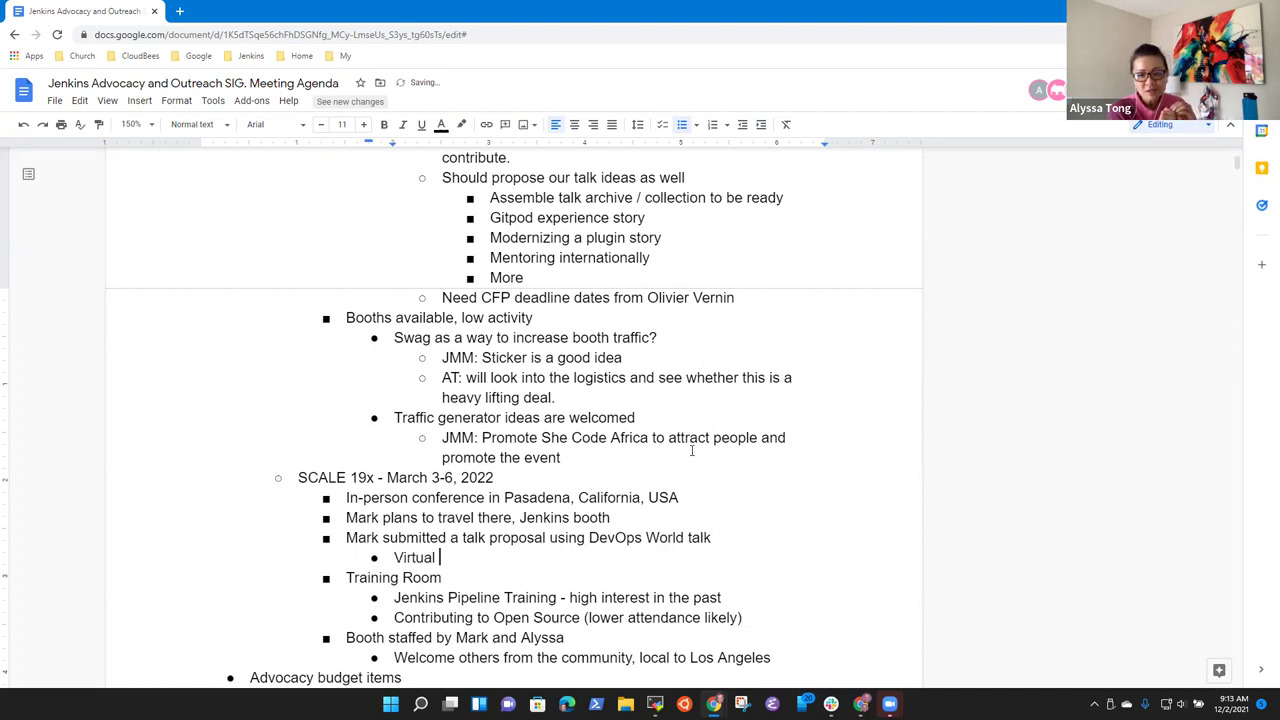
pyautogui.hotkey('ctrl', 'BackSpace')
pyautogui.write('Local speaker')
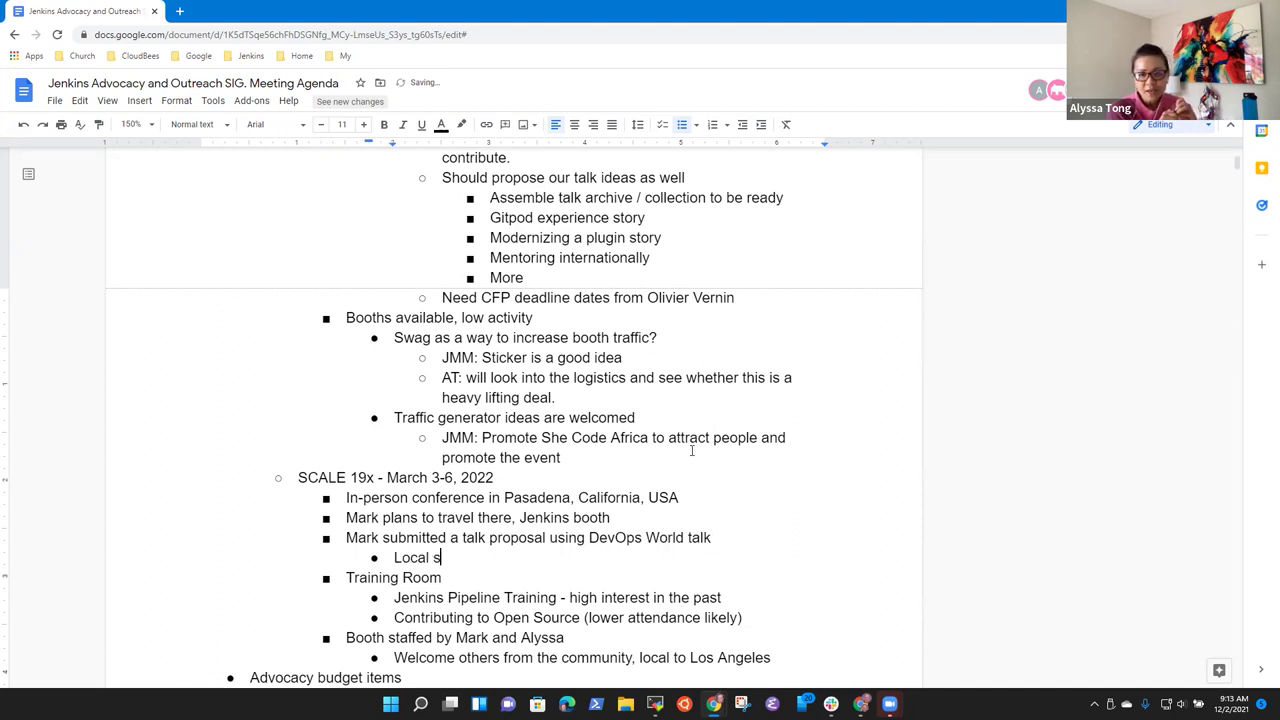
pyautogui.hotkey('ctrl', 'BackSpace')
pyautogui.hotkey('ctrl', 'BackSpace')
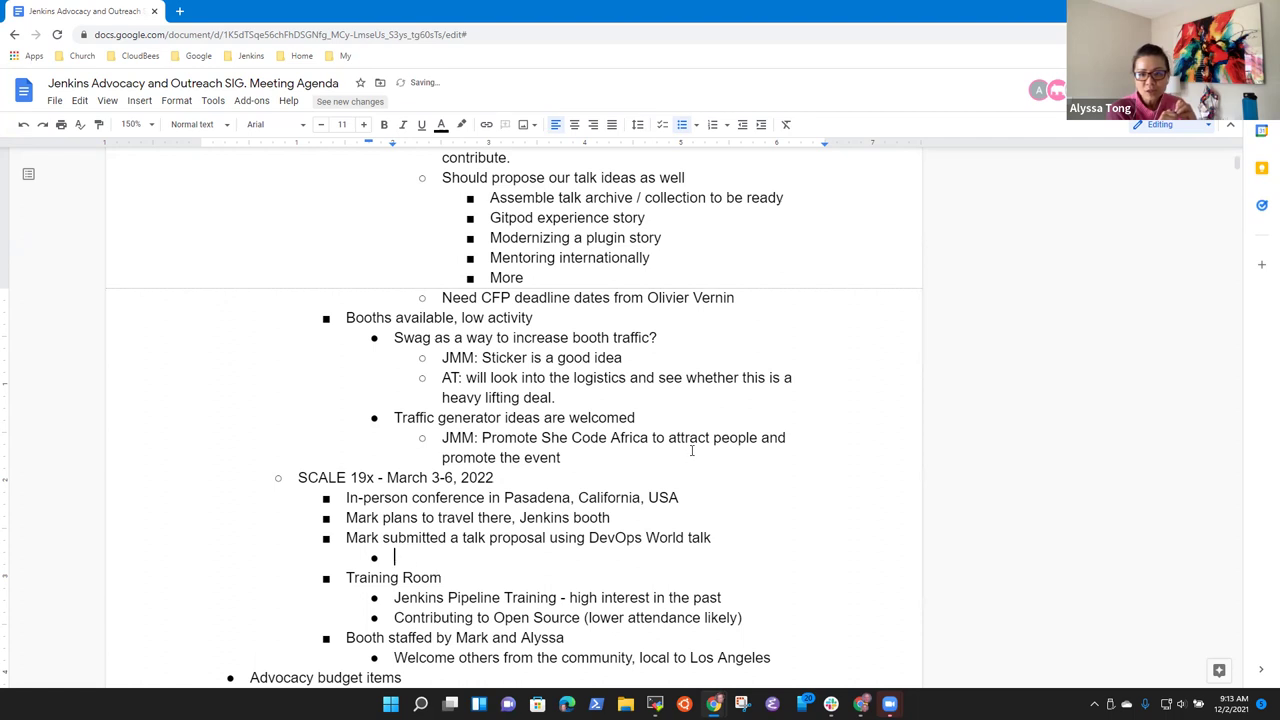
pyautogui.write('Not yet sure')
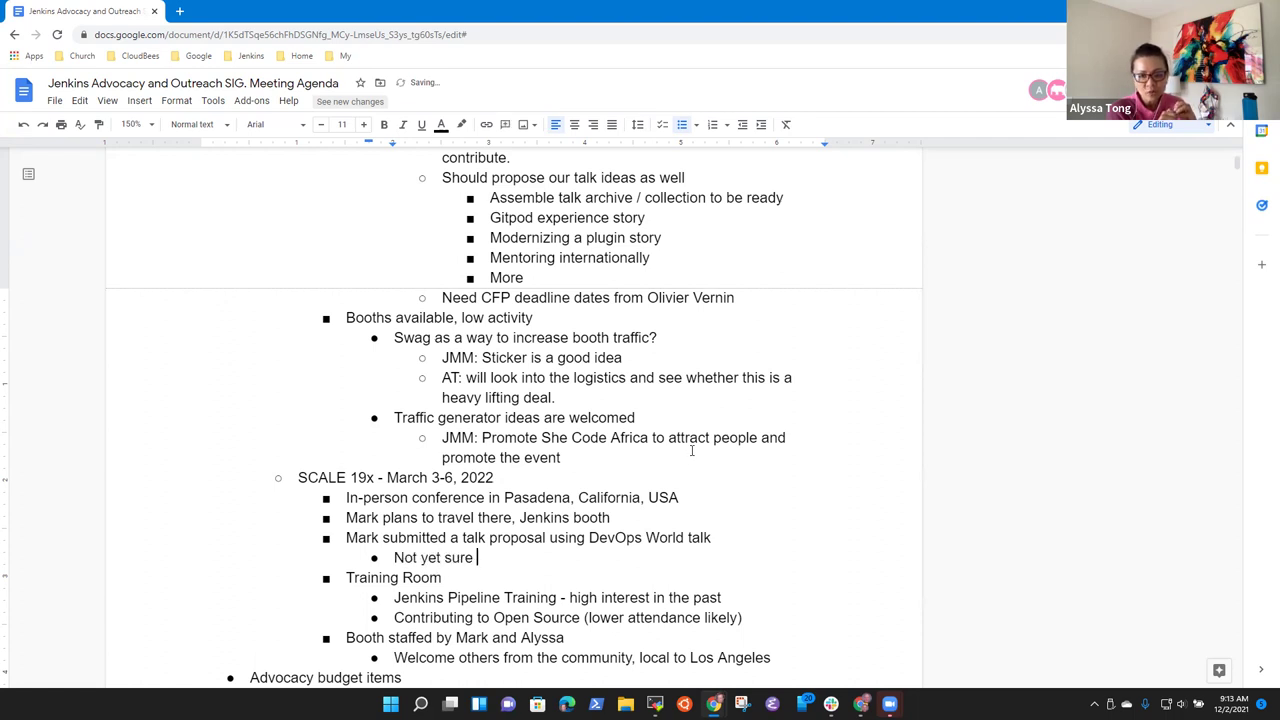
pyautogui.hotkey('ctrl', 'BackSpace')
pyautogui.write('accepted')
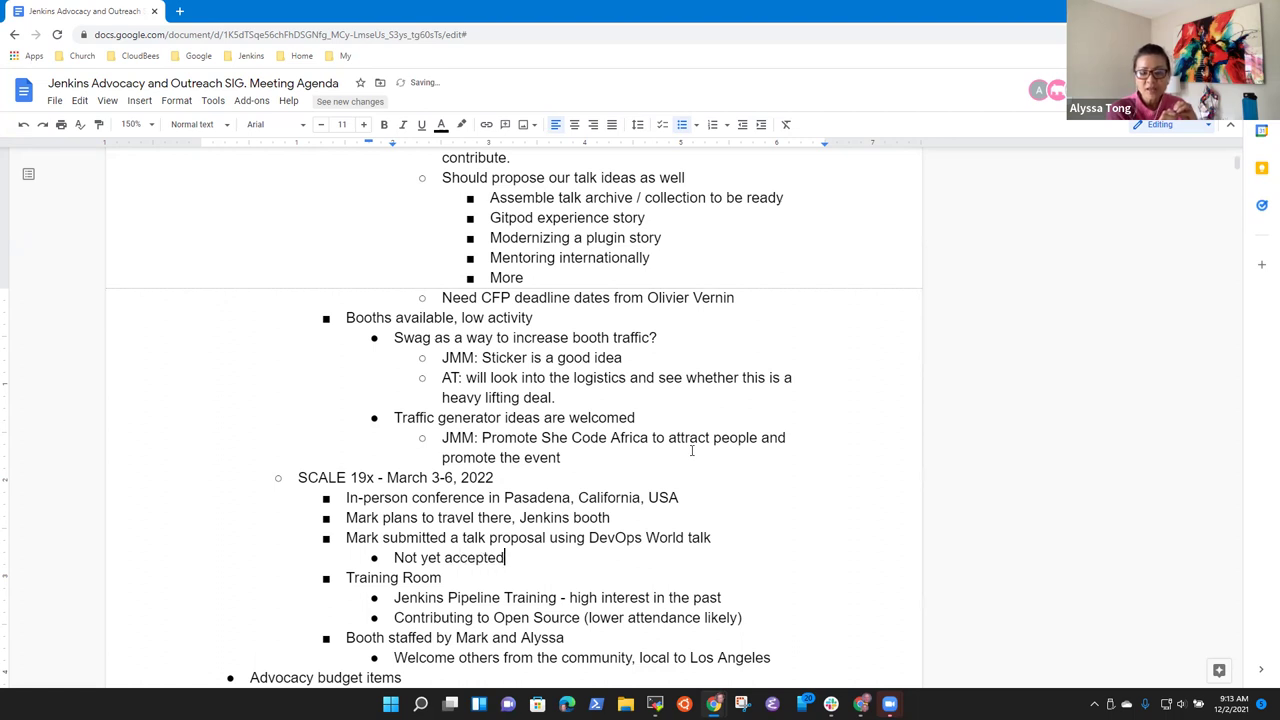
# Step: Add a bullet after the Jenkins Pipeline Training item reading "CloudBees events team requested to fund the $3000 training room"
pyautogui.press('Down')
pyautogui.press('Down')
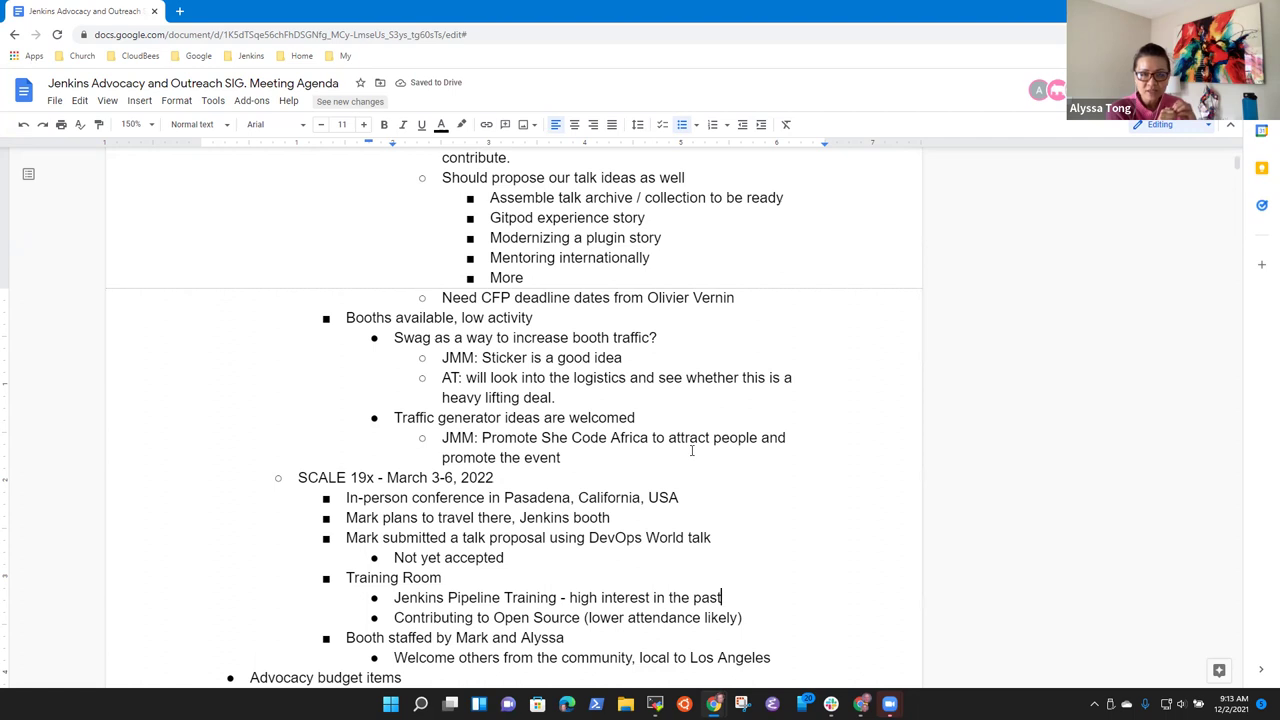
pyautogui.press('End')
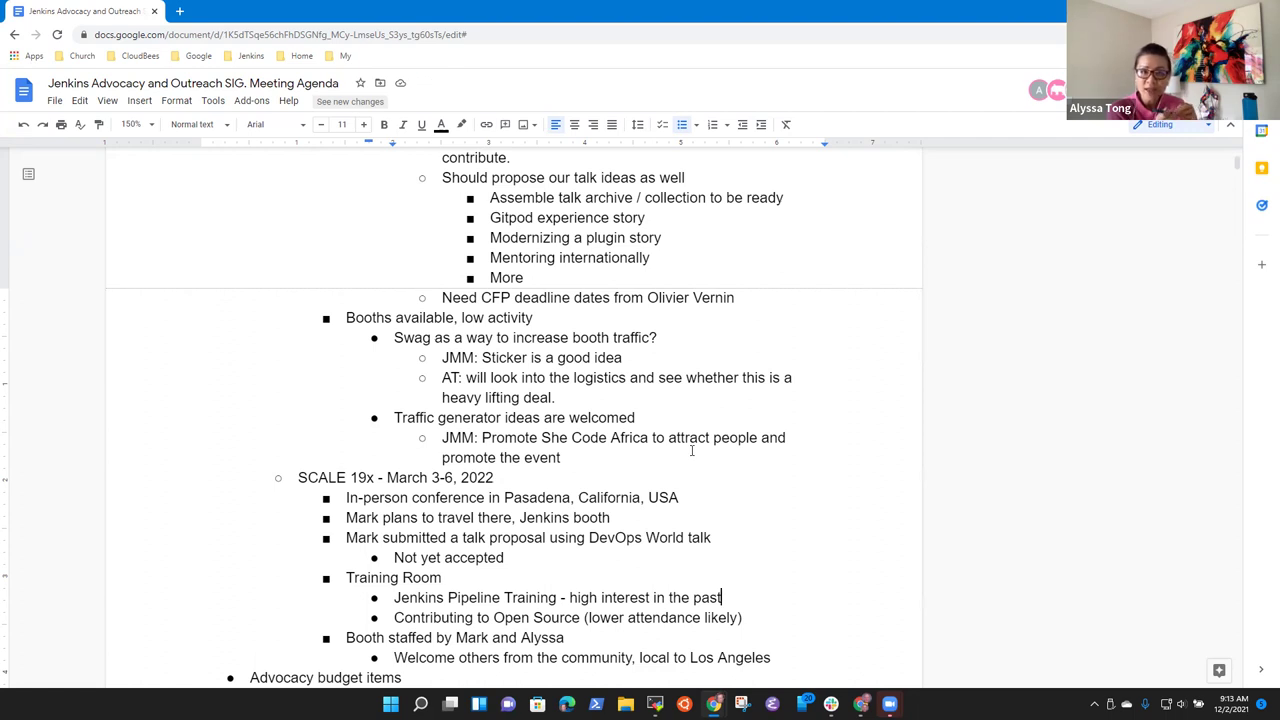
pyautogui.press('Return')
pyautogui.write('CloudBees ')
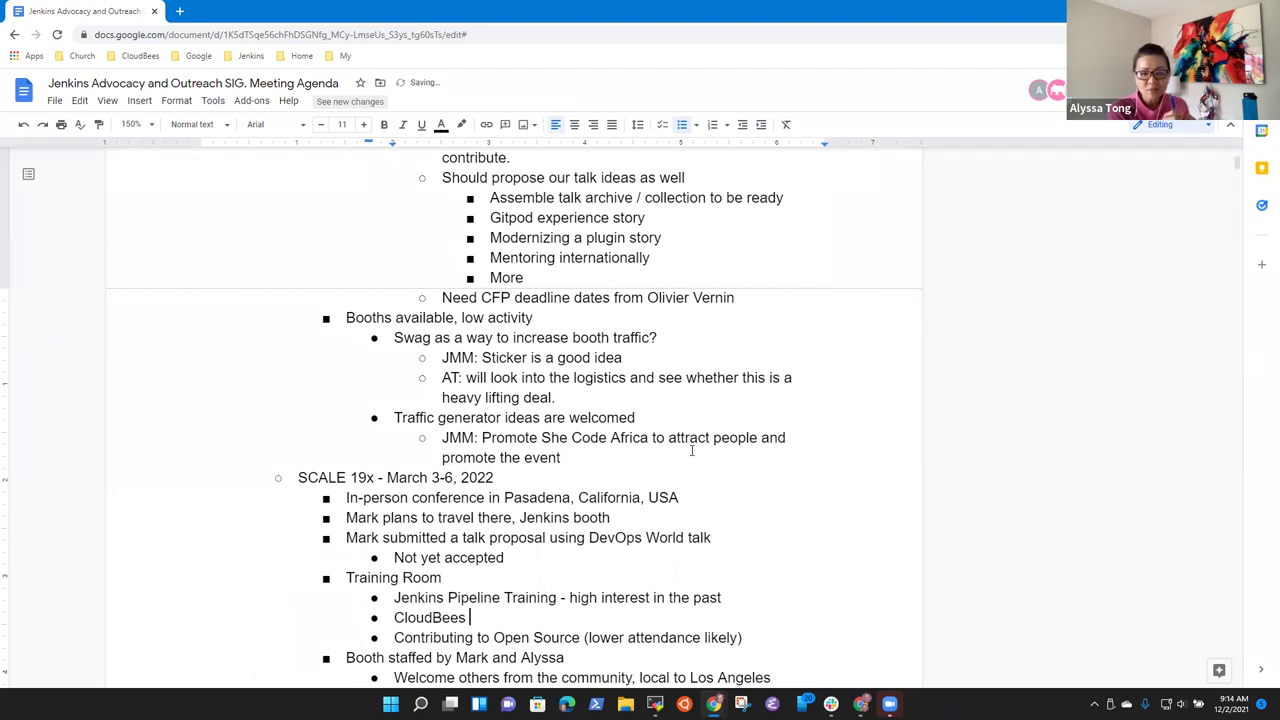
pyautogui.write('events team')
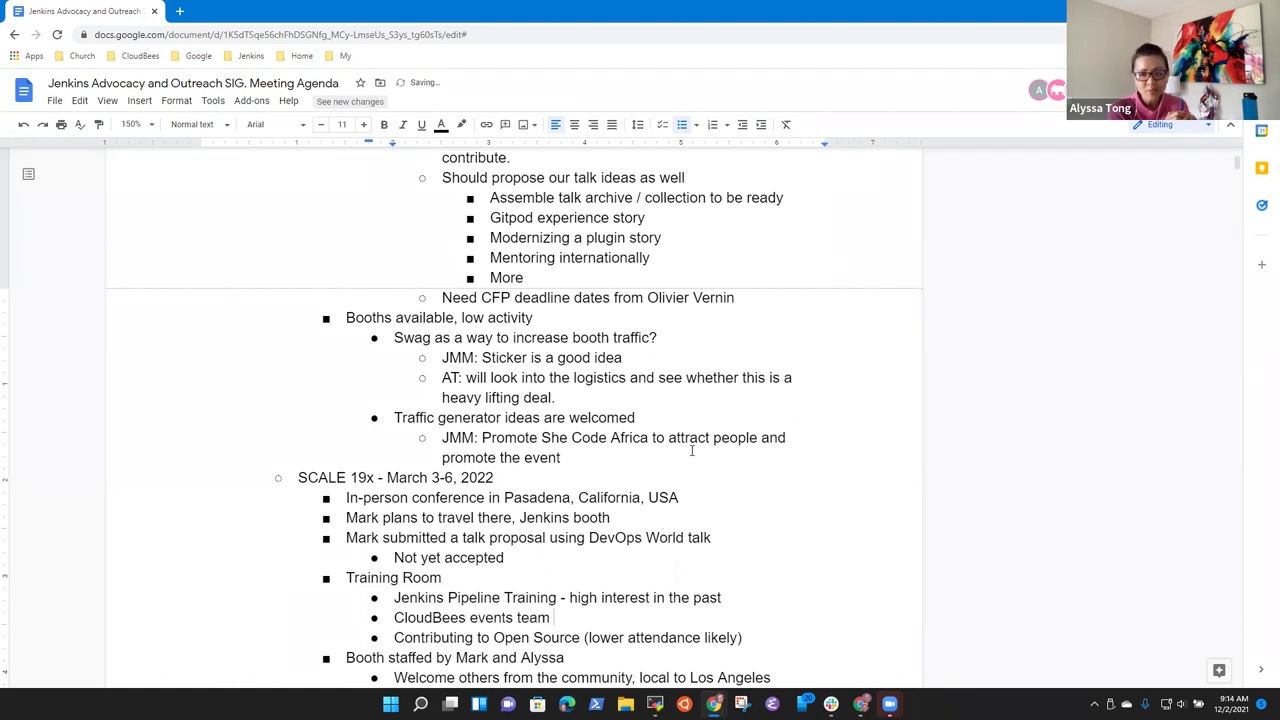
pyautogui.write(' requested to ')
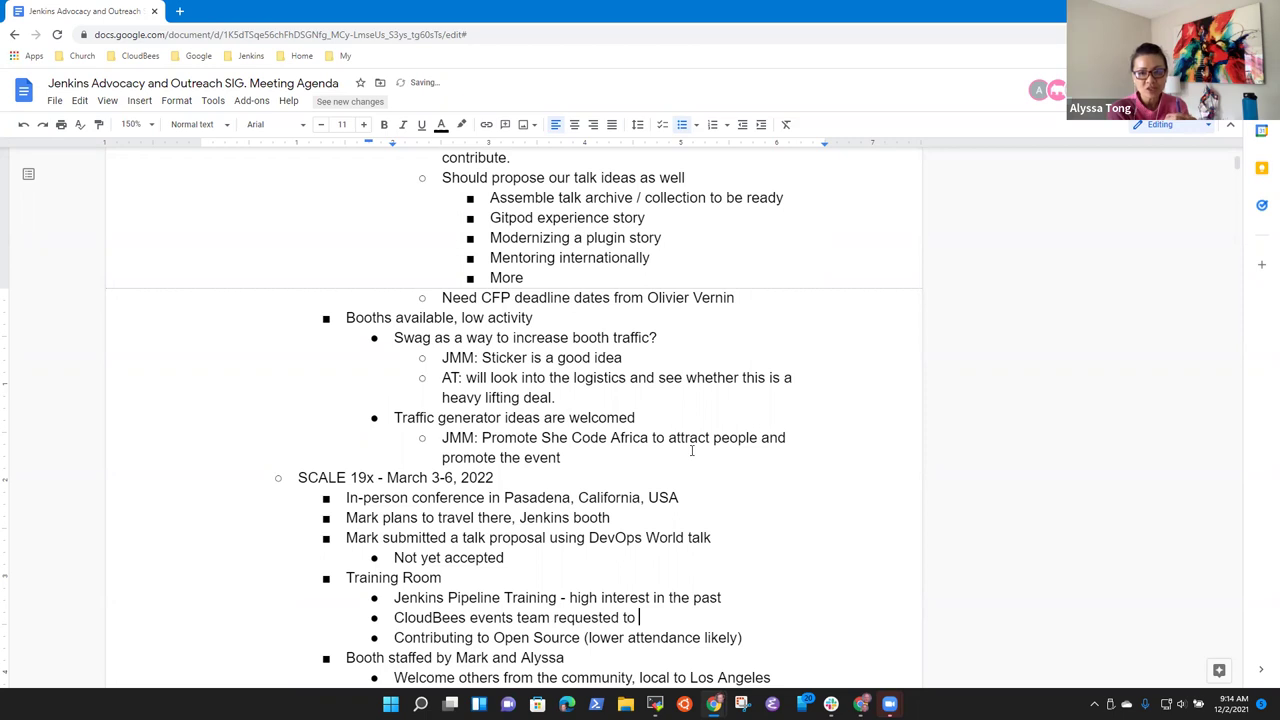
pyautogui.write('fund the')
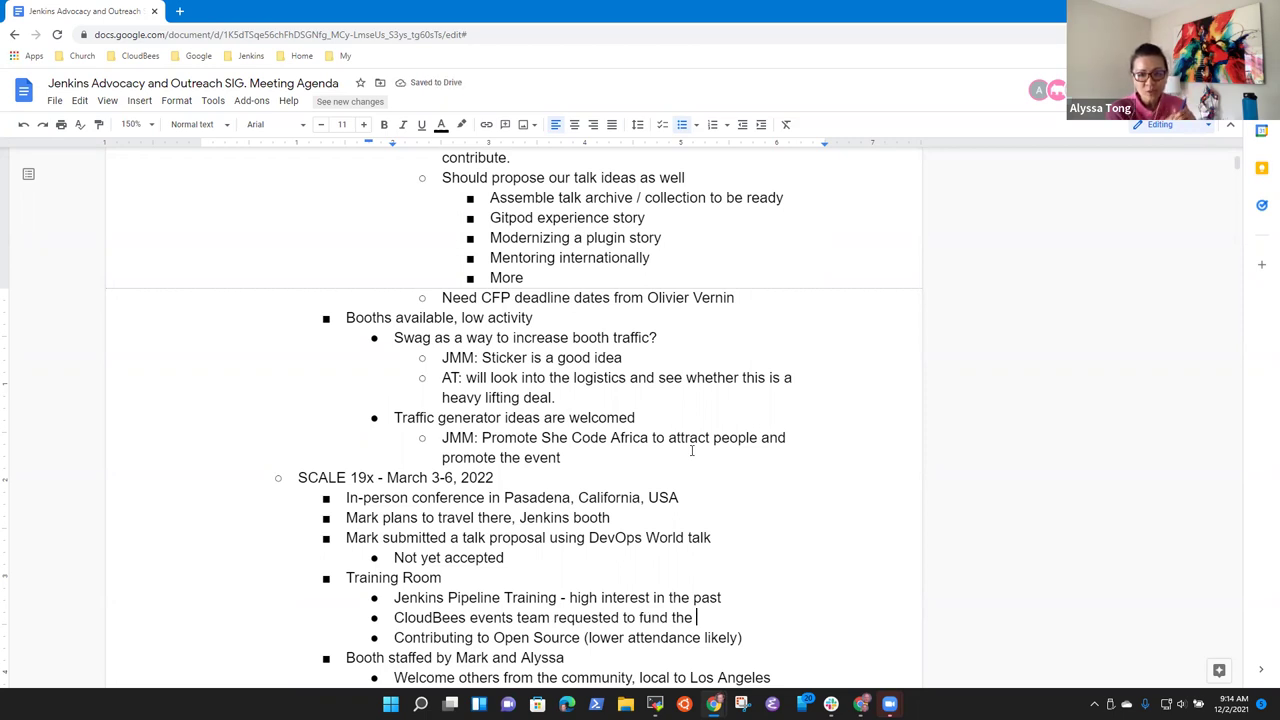
pyautogui.write(' $3000 tra')
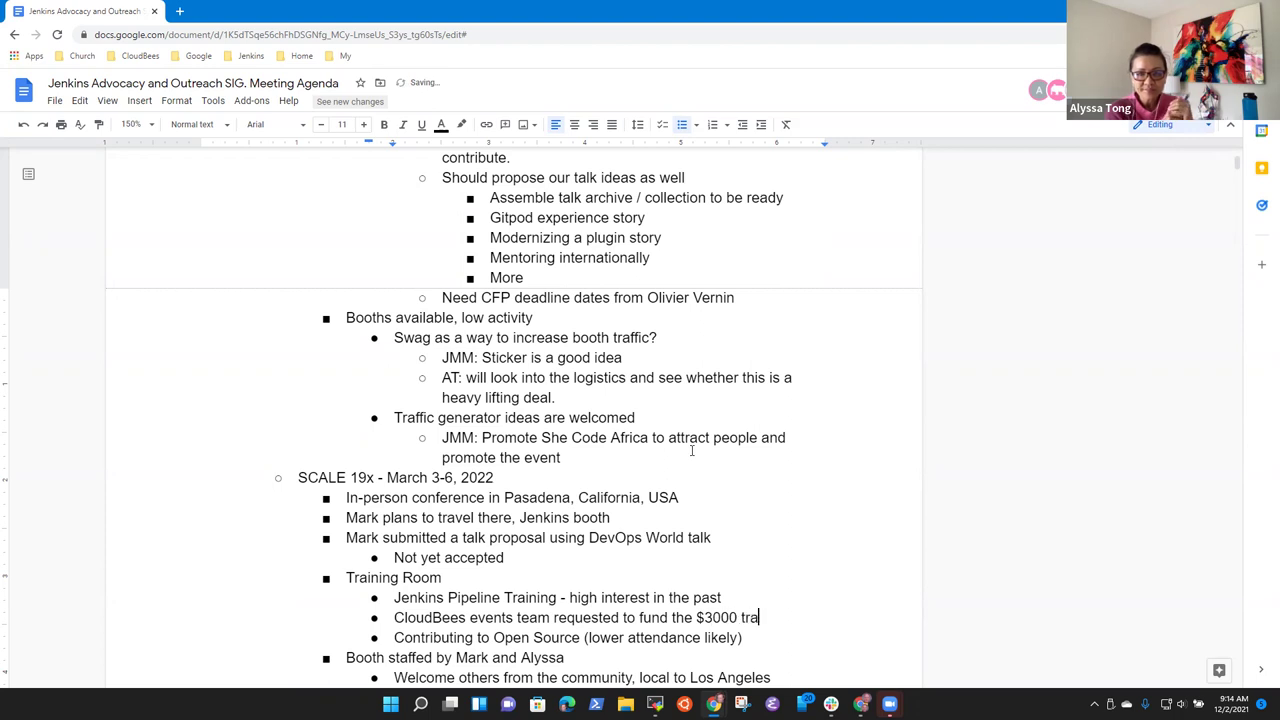
pyautogui.write('ining ro')
pyautogui.press('BackSpace')
pyautogui.press('BackSpace')
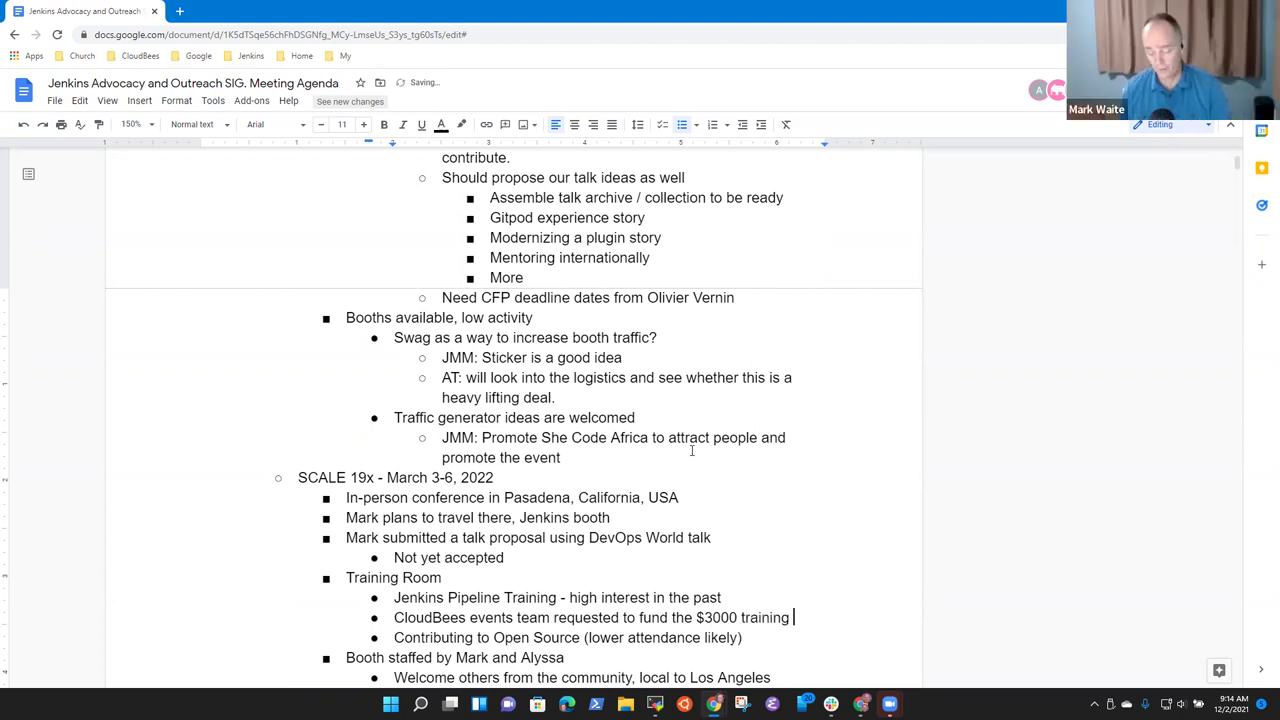
pyautogui.write('room')
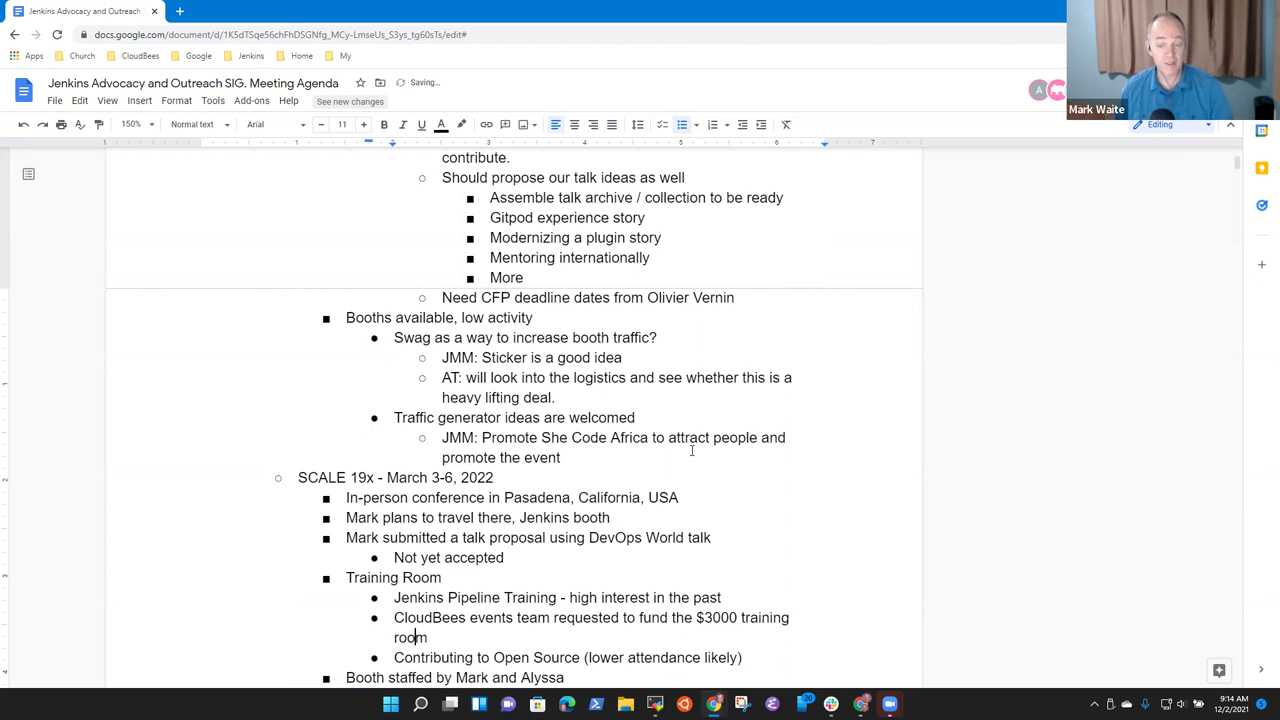
# Step: Remove the word "training" from the CloudBees funding bullet so it ends with "$3000 room"
pyautogui.press('Home')
pyautogui.hotkey('ctrl', 'shift', 'Right')
pyautogui.press('Delete')
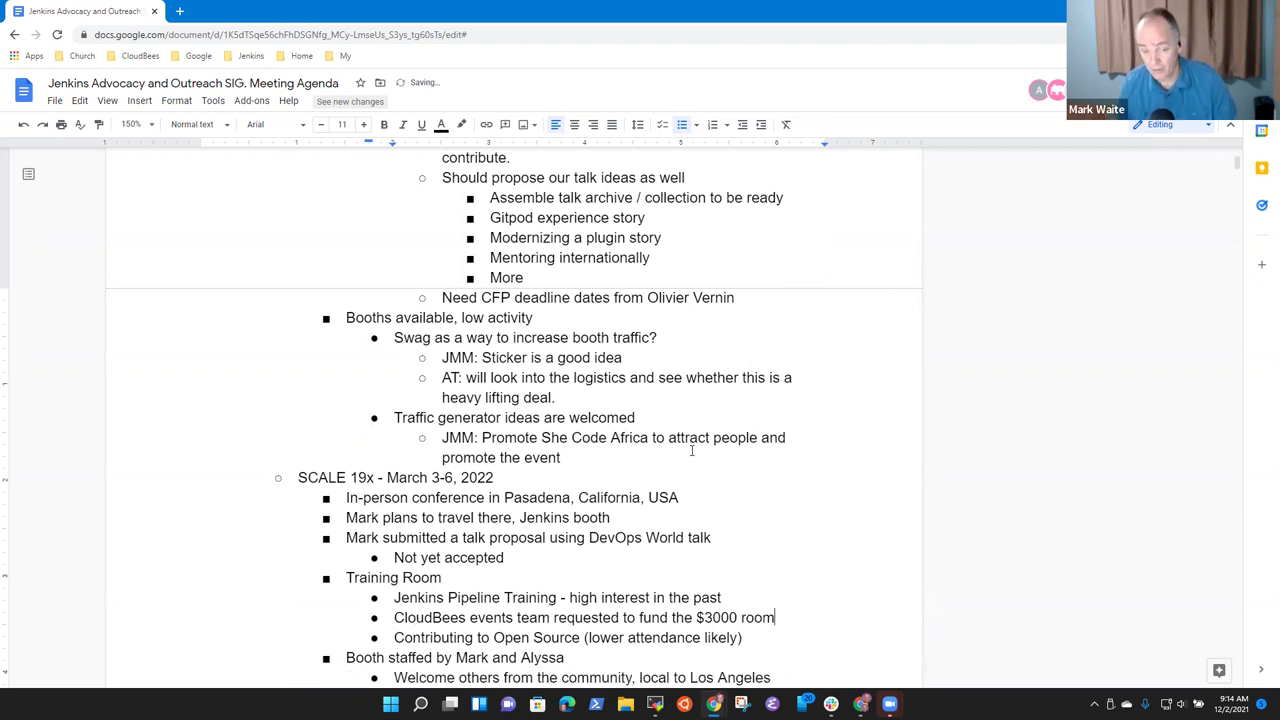
# Step: Look over the remaining SCALE 19x bullets on open source contribution, booth staffing and welcoming the local community
pyautogui.press('Down')
pyautogui.press('Down')
pyautogui.press('Down')
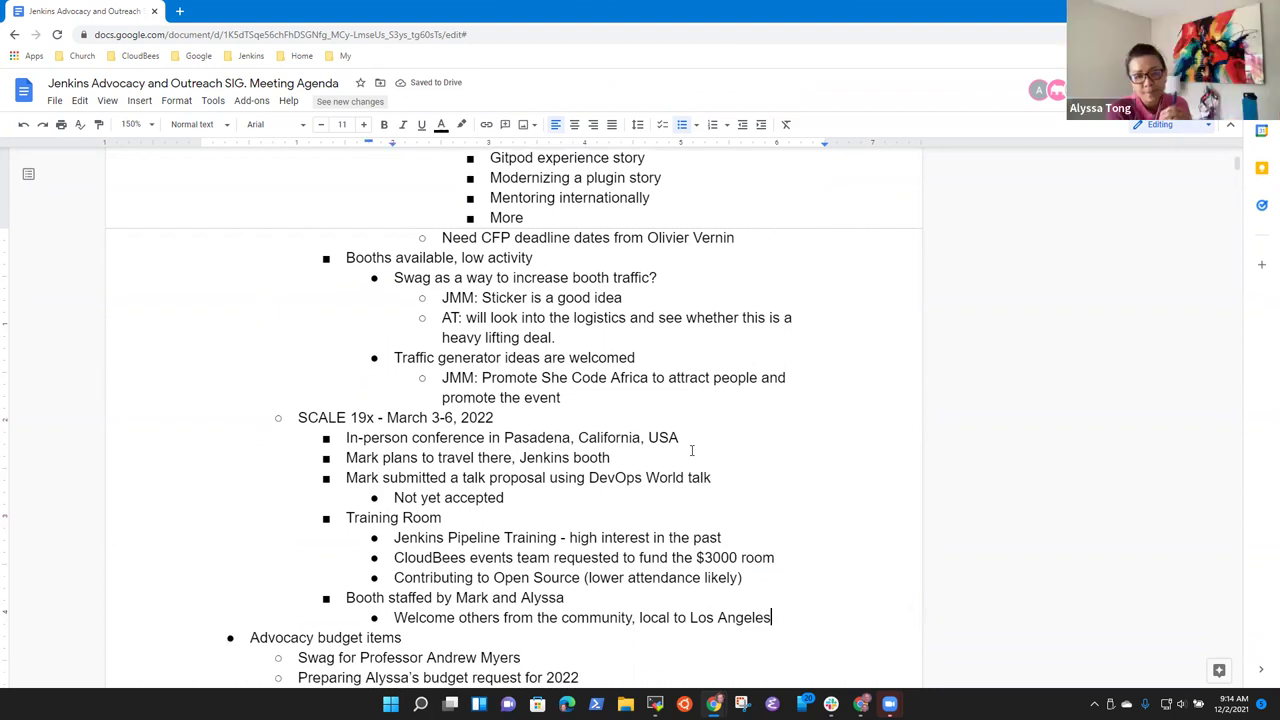
pyautogui.press('Up')
pyautogui.press('Up')
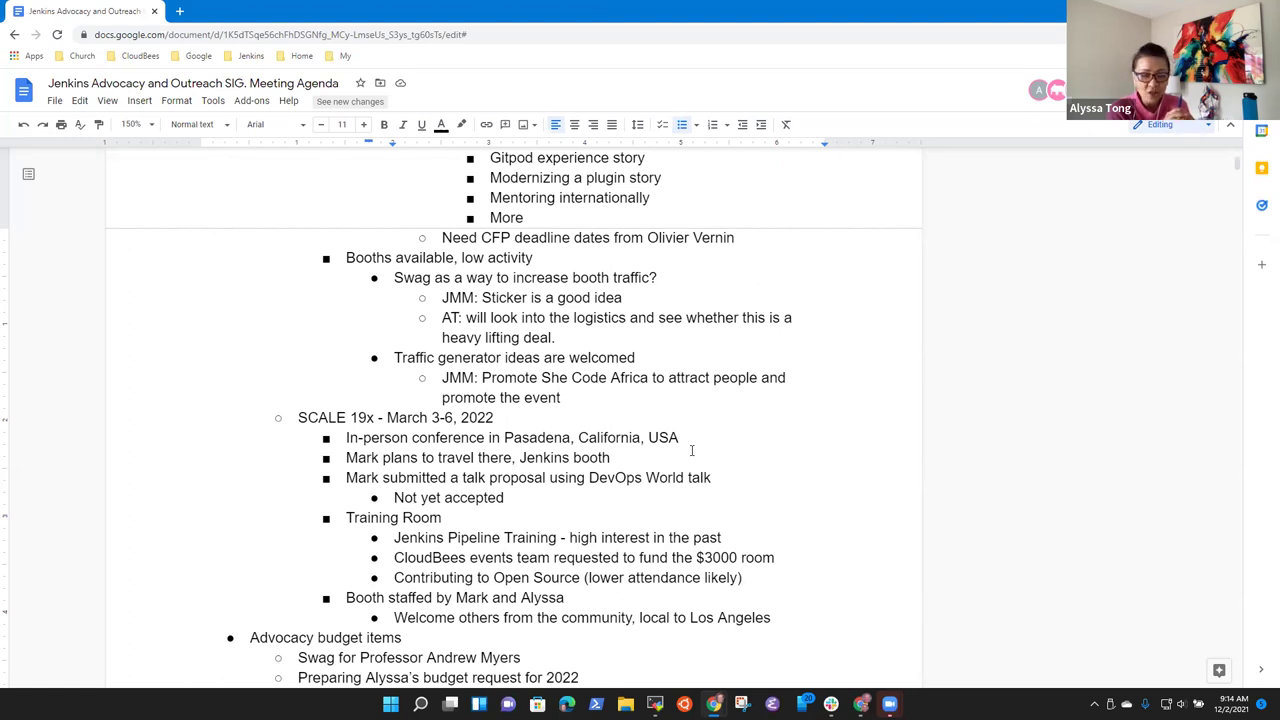
pyautogui.press('Down')
pyautogui.press('Down')
pyautogui.press('Down')
pyautogui.press('Up')
pyautogui.press('End')
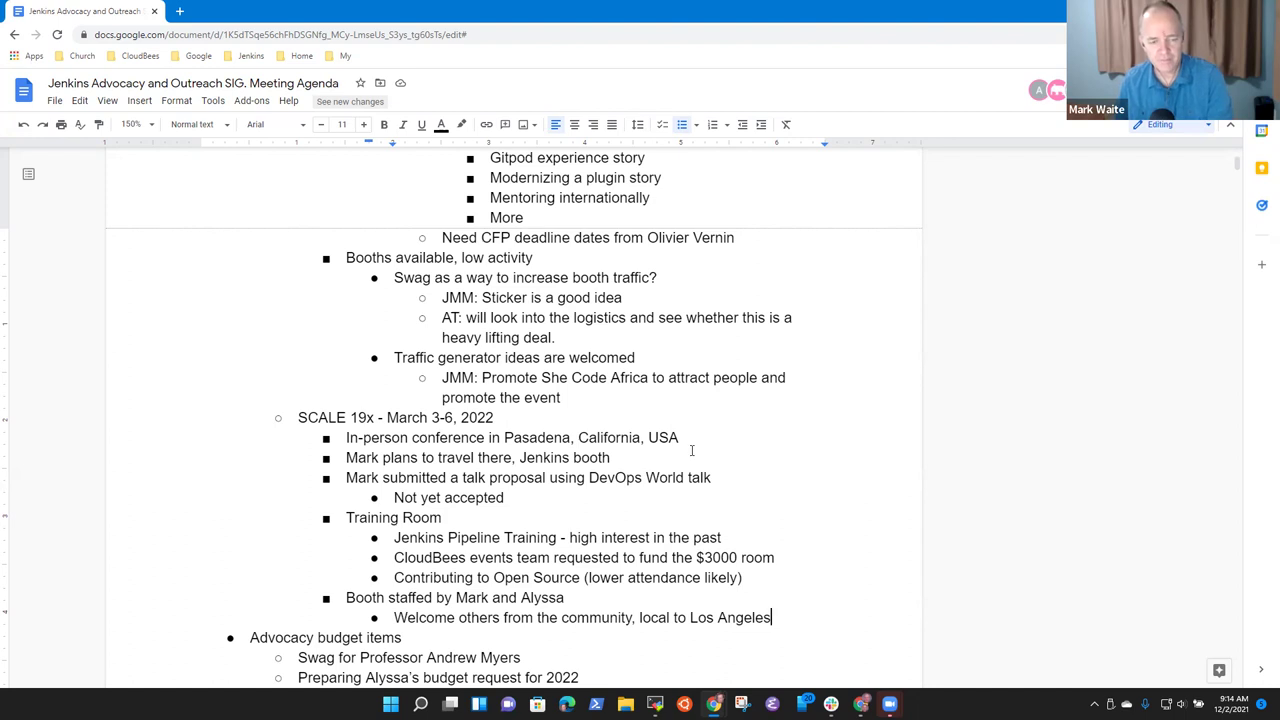
# Step: Look over the advocacy budget items, including the 2022 budget request
pyautogui.press('Down')
pyautogui.press('Down')
pyautogui.hotkey('ctrl', 'End')
pyautogui.scroll(-1, 691, 450)
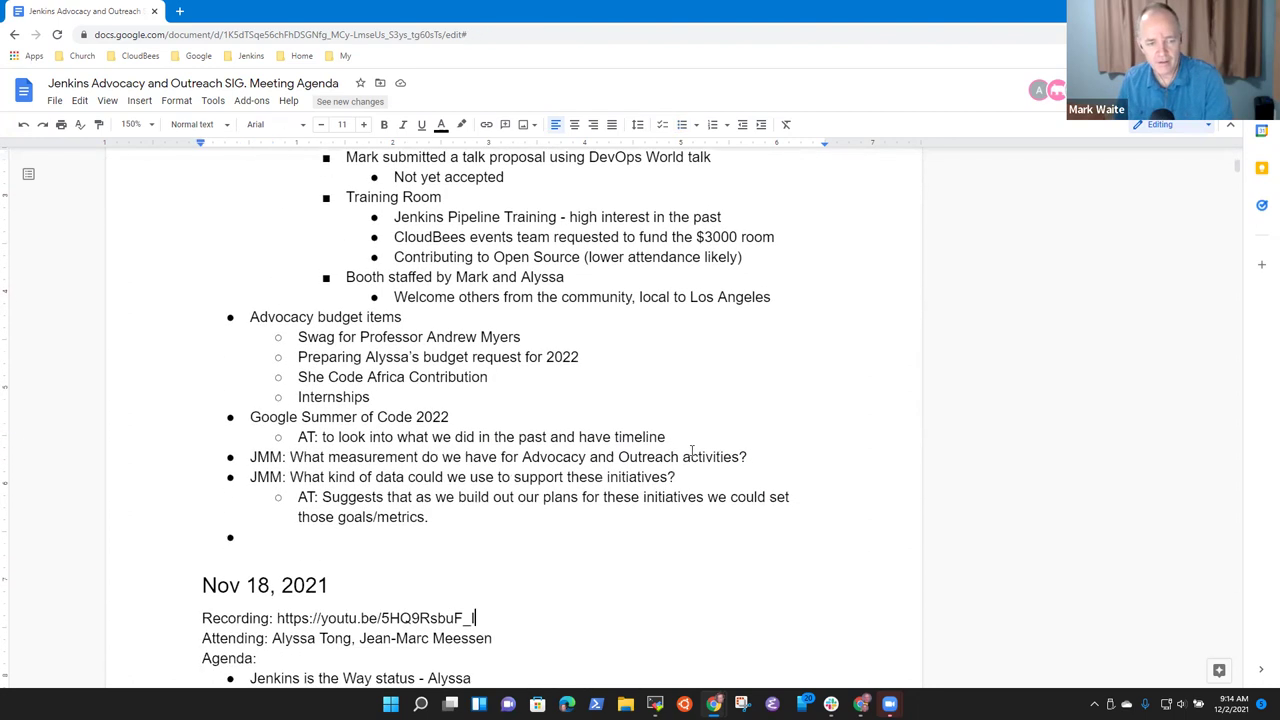
pyautogui.press('Up')
pyautogui.press('Up')
pyautogui.press('Up')
pyautogui.press('Up')
pyautogui.press('Up')
pyautogui.press('Up')
pyautogui.press('Up')
pyautogui.press('Up')
pyautogui.press('Up')
pyautogui.press('Up')
pyautogui.press('Up')
pyautogui.press('Up')
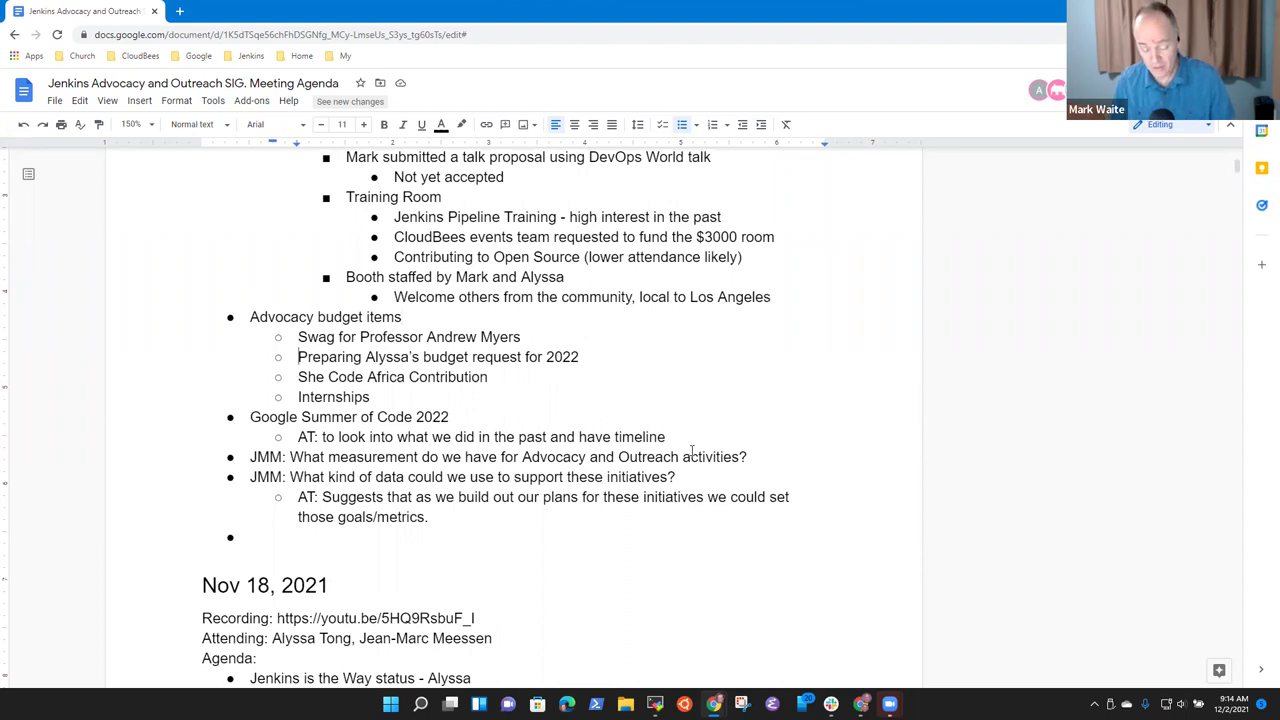
pyautogui.hotkey('shift', 'End')
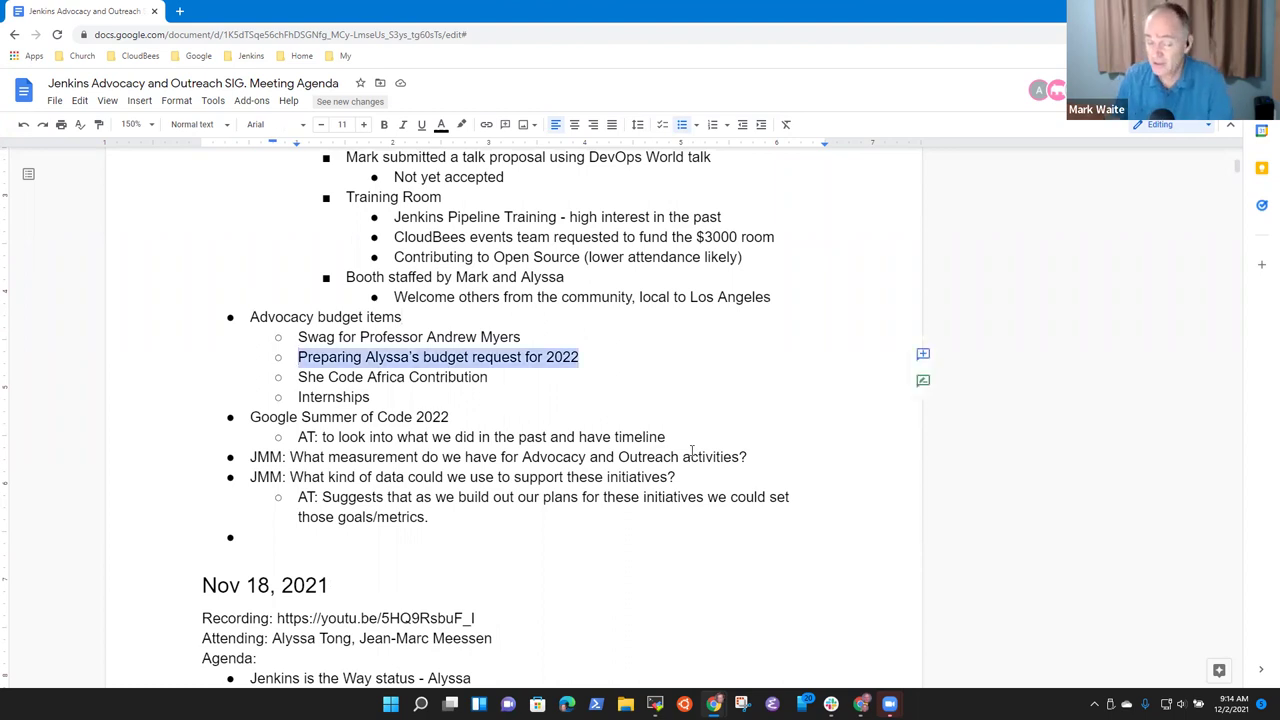
# Step: Reword the She Code Africa budget bullet to read "She Code Africa Contributhon sponsorship"
pyautogui.press('Down')
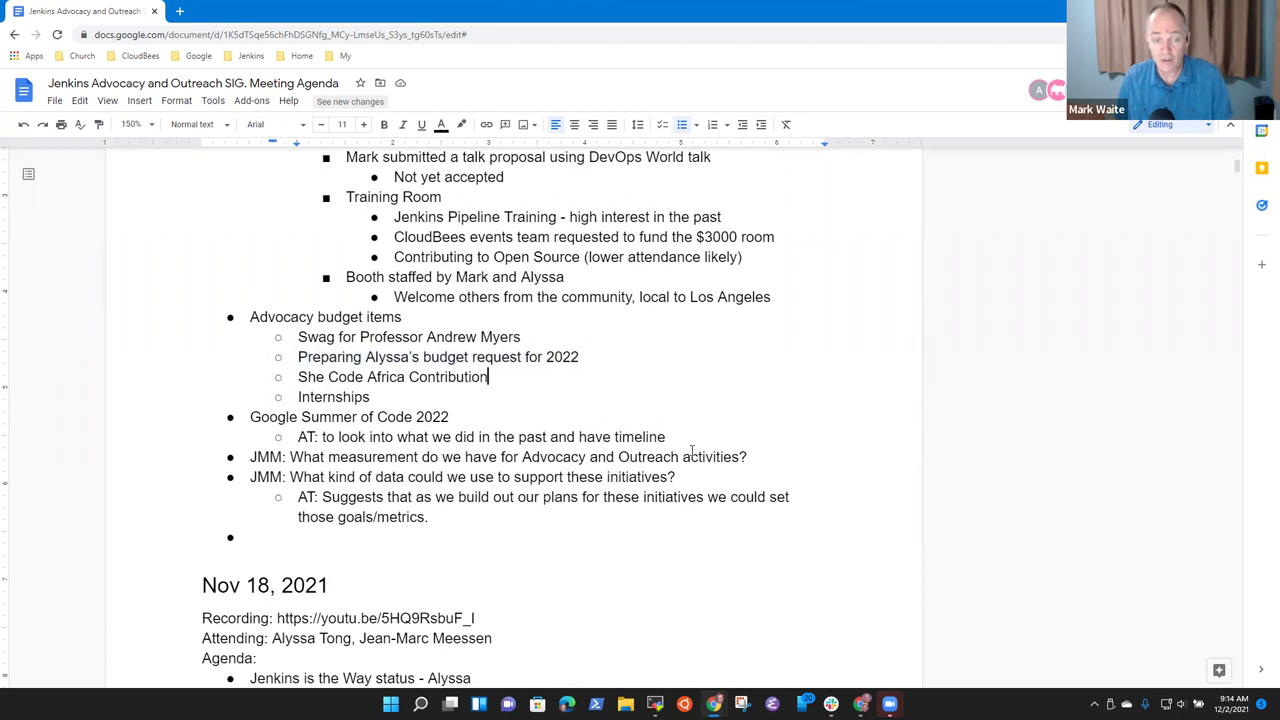
pyautogui.press('Left')
pyautogui.press('Left')
pyautogui.press('BackSpace')
pyautogui.write('h')
pyautogui.press('End')
pyautogui.write('spons')
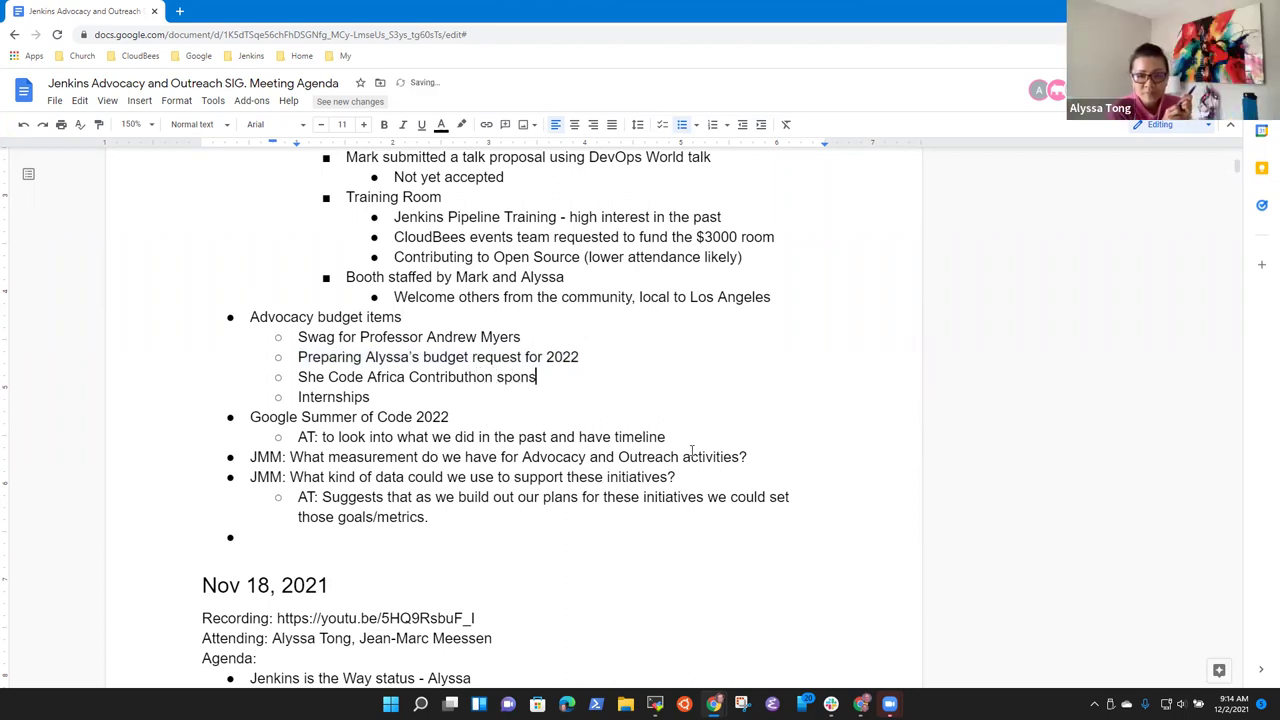
pyautogui.write('otship')
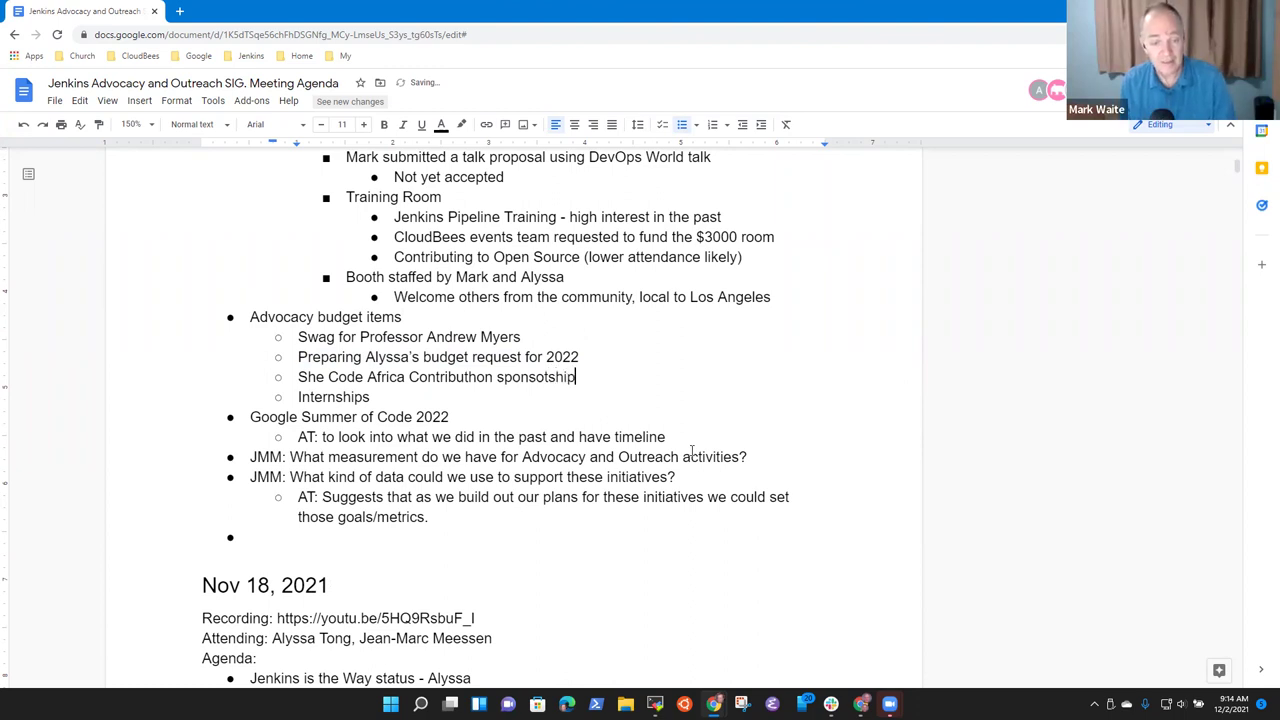
pyautogui.press('Up')
pyautogui.press('Down')
pyautogui.press('Left')
pyautogui.press('Left')
pyautogui.press('Left')
pyautogui.press('Left')
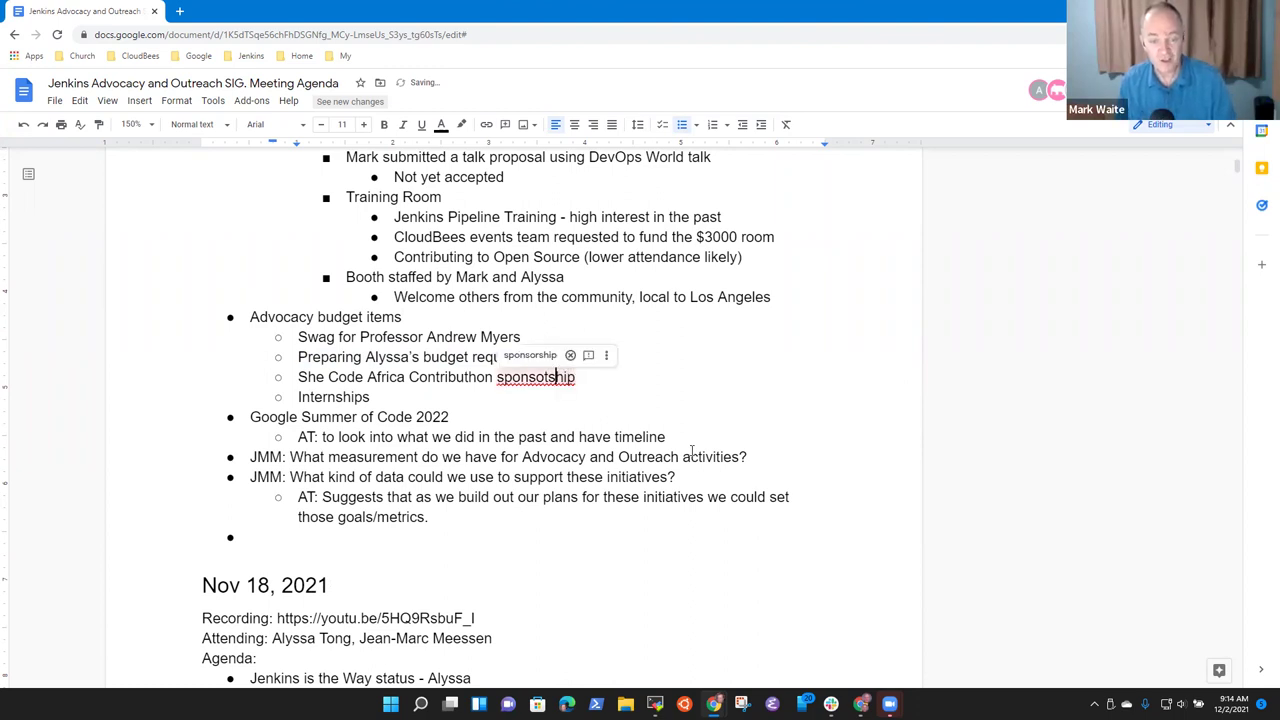
pyautogui.press('BackSpace')
pyautogui.write('r')
pyautogui.press('Up')
pyautogui.press('Up')
pyautogui.hotkey('ctrl', 'Left')
pyautogui.hotkey('ctrl', 'Left')
pyautogui.hotkey('ctrl', 'Left')
pyautogui.scroll(-5, 691, 452)
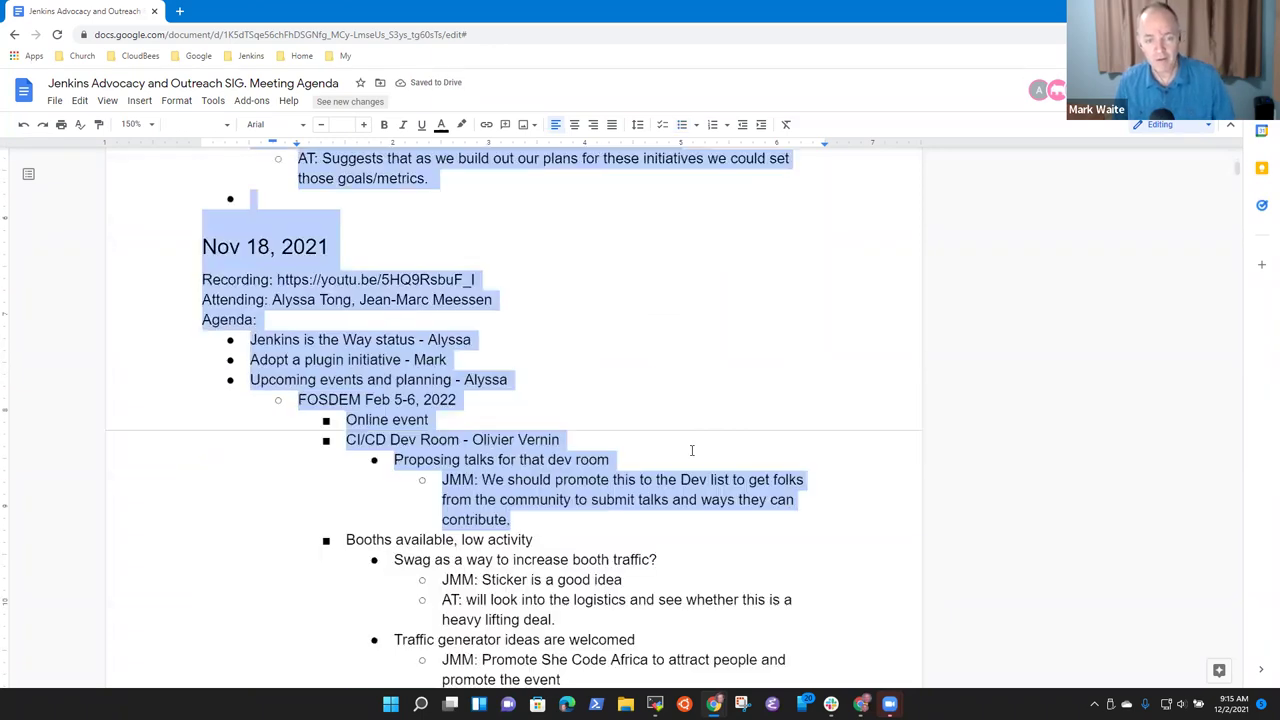
pyautogui.scroll(12, 691, 452)
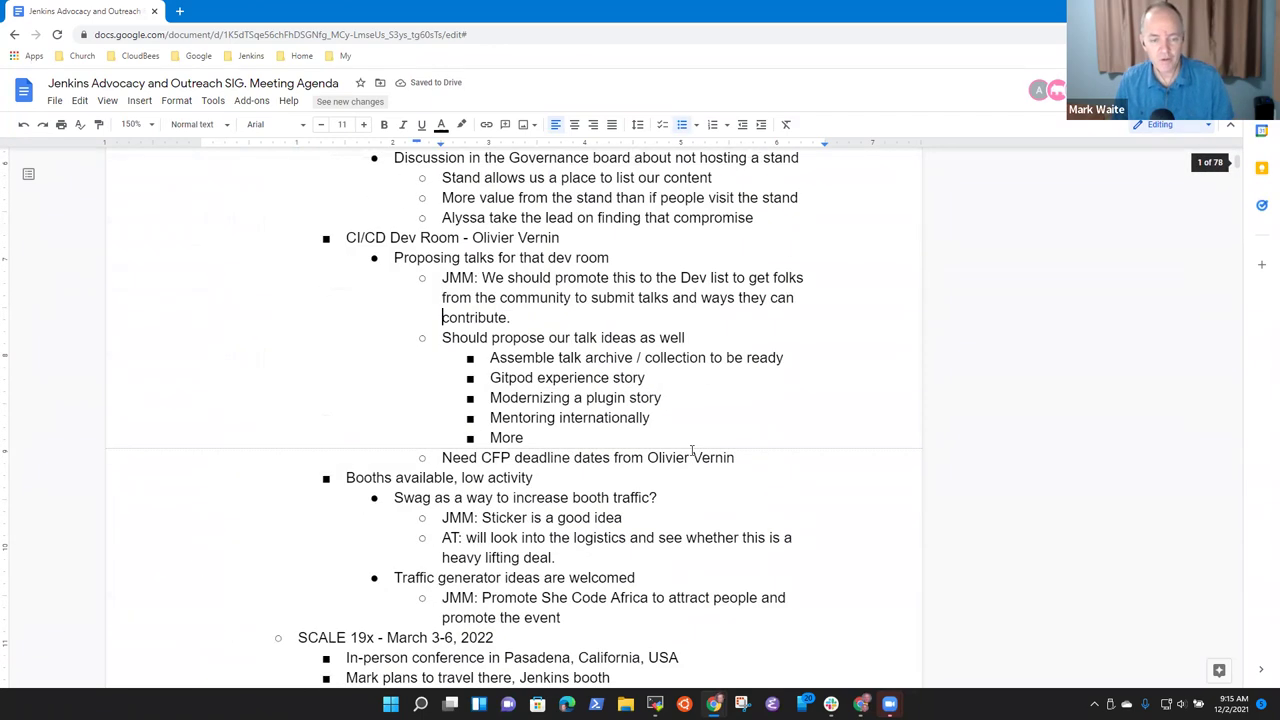
pyautogui.scroll(-1, 691, 450)
pyautogui.scroll(-6, 691, 450)
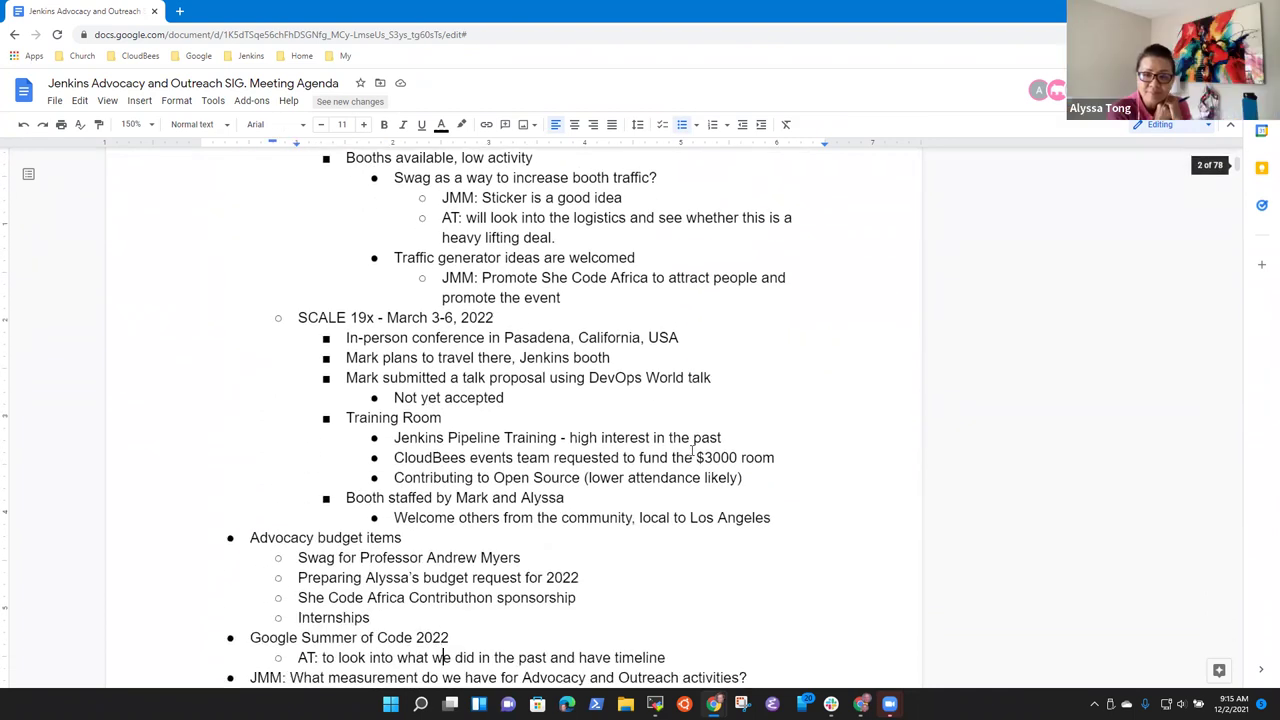
# Step: Add a nested bullet under the professor swag item reading "Condorcet Internet Voting System (CIVS)"
pyautogui.press('Up')
pyautogui.press('Up')
pyautogui.press('Up')
pyautogui.press('Up')
pyautogui.press('Up')
pyautogui.press('Up')
pyautogui.press('Up')
pyautogui.press('Up')
pyautogui.press('Up')
pyautogui.press('Up')
pyautogui.press('Up')
pyautogui.press('Up')
pyautogui.press('Up')
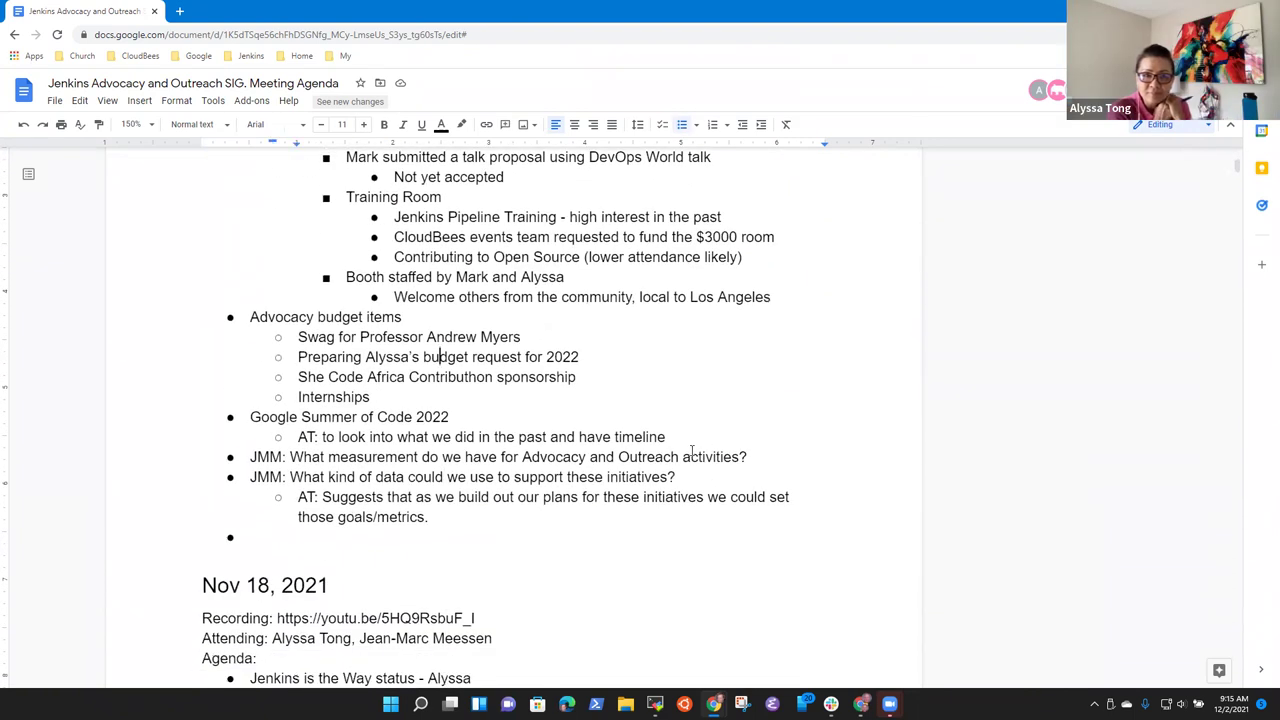
pyautogui.press('End')
pyautogui.press('Return')
pyautogui.press('Tab')
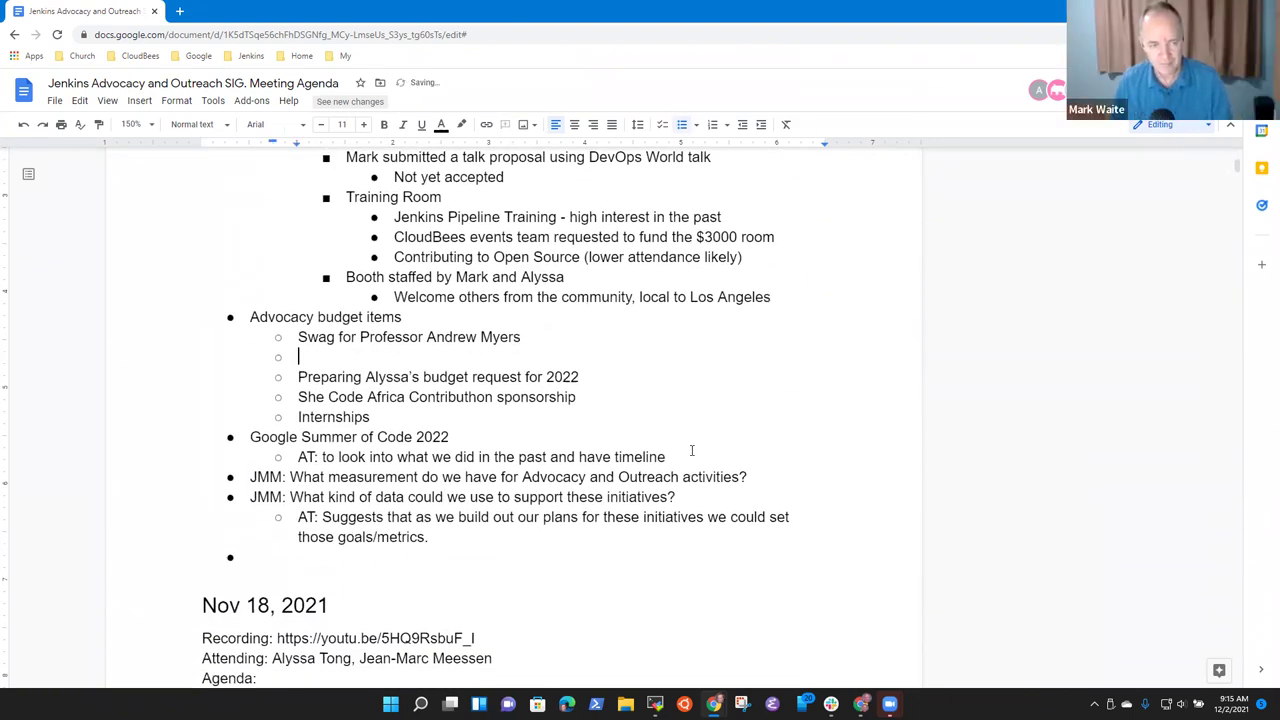
pyautogui.write('Condorcet Internet Votr')
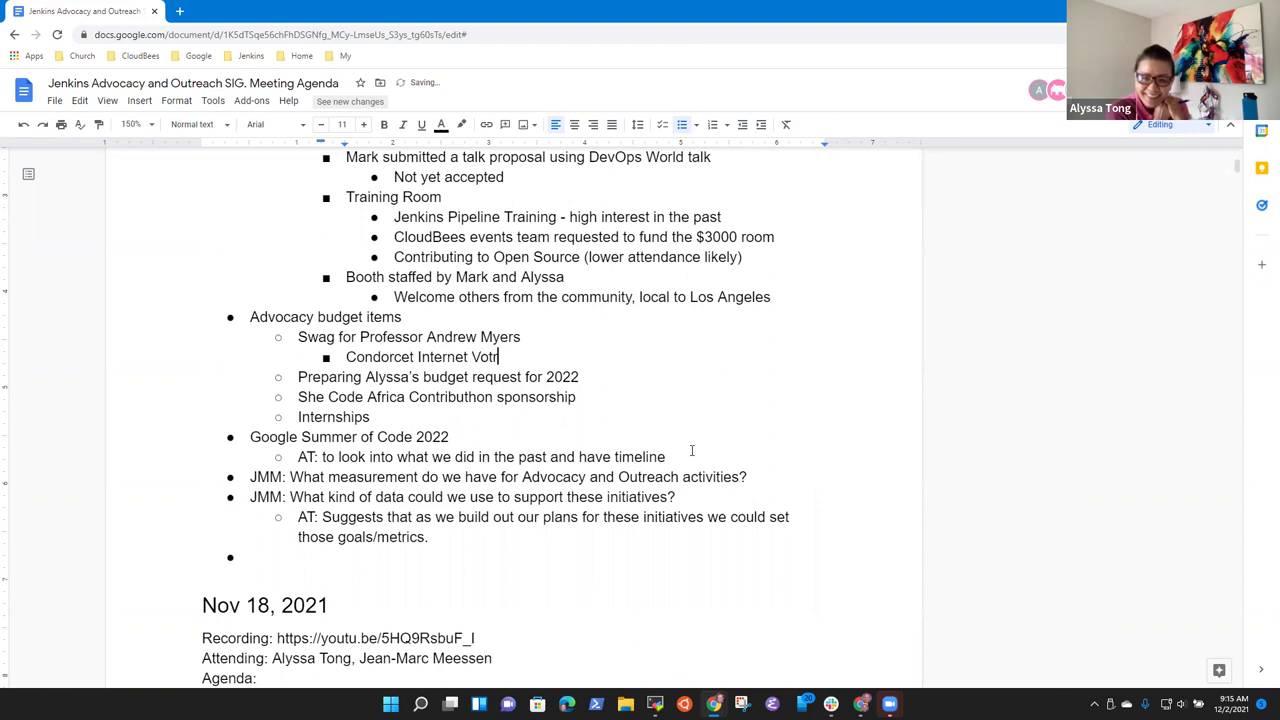
pyautogui.press('BackSpace')
pyautogui.write('ing S')
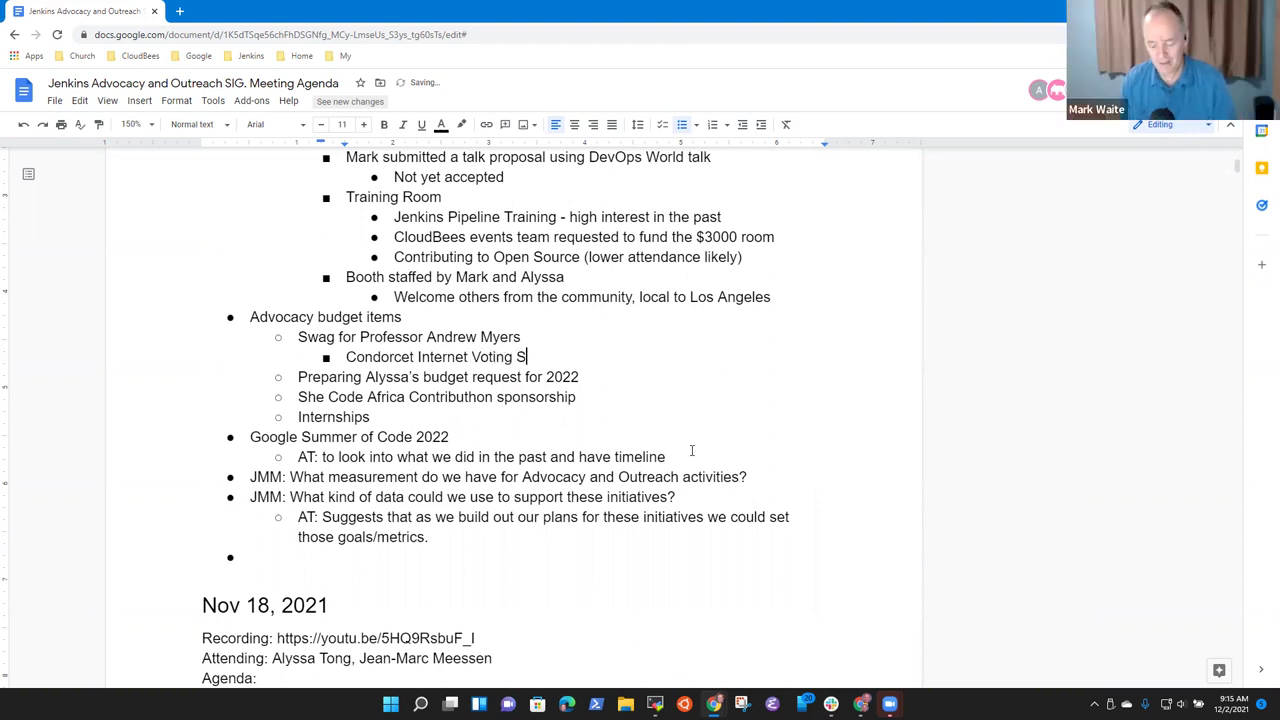
pyautogui.write('ystem ()C')
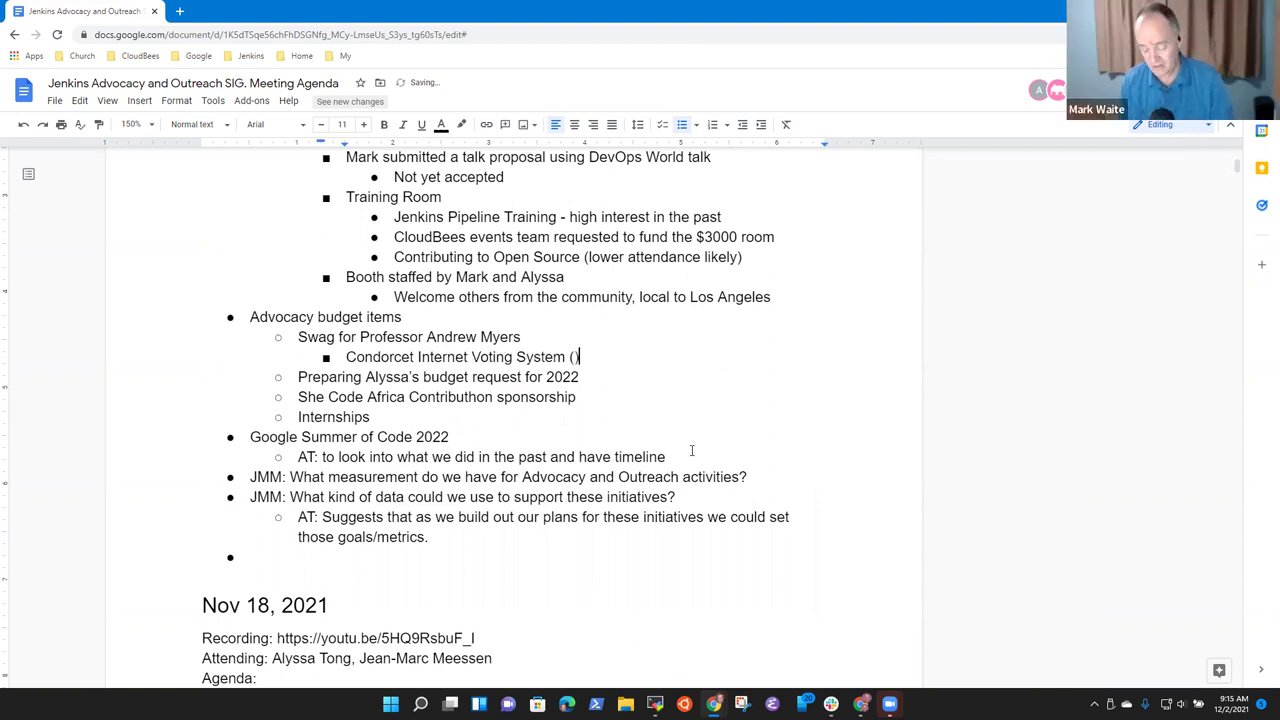
pyautogui.write('IVS')
pyautogui.press('BackSpace')
pyautogui.press('BackSpace')
pyautogui.press('BackSpace')
pyautogui.press('BackSpace')
pyautogui.press('BackSpace')
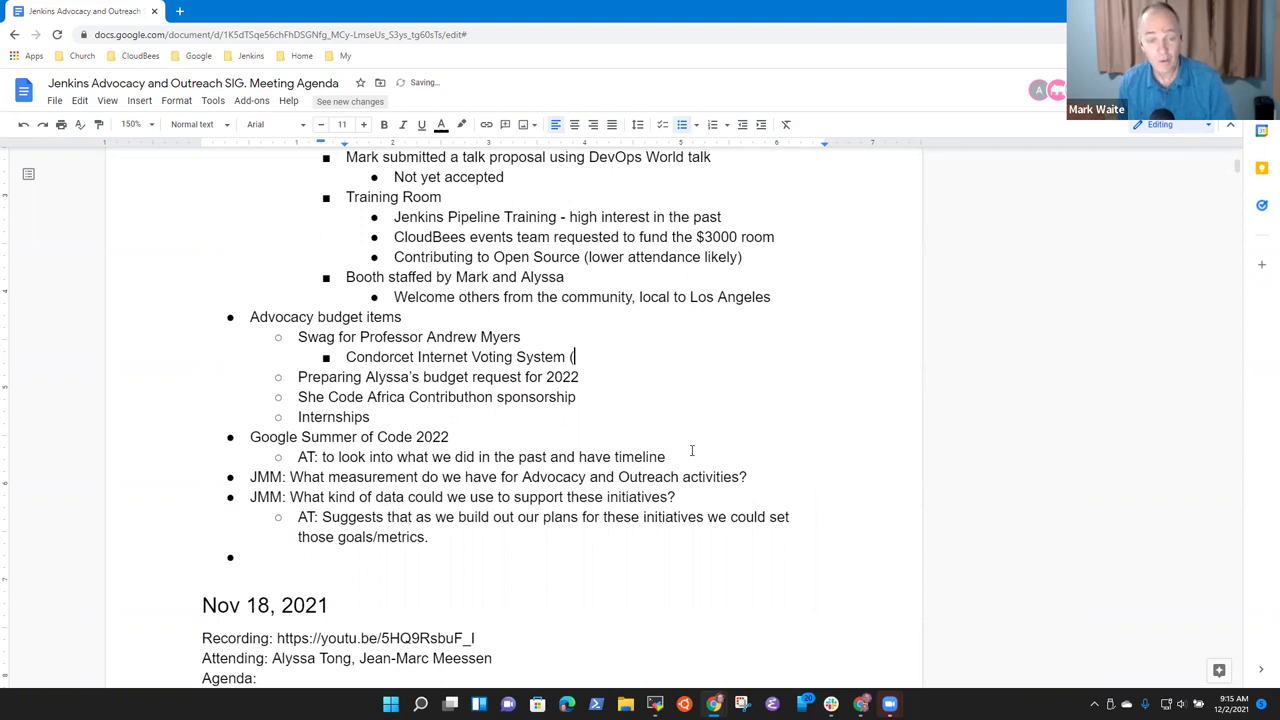
pyautogui.write('CIVS)')
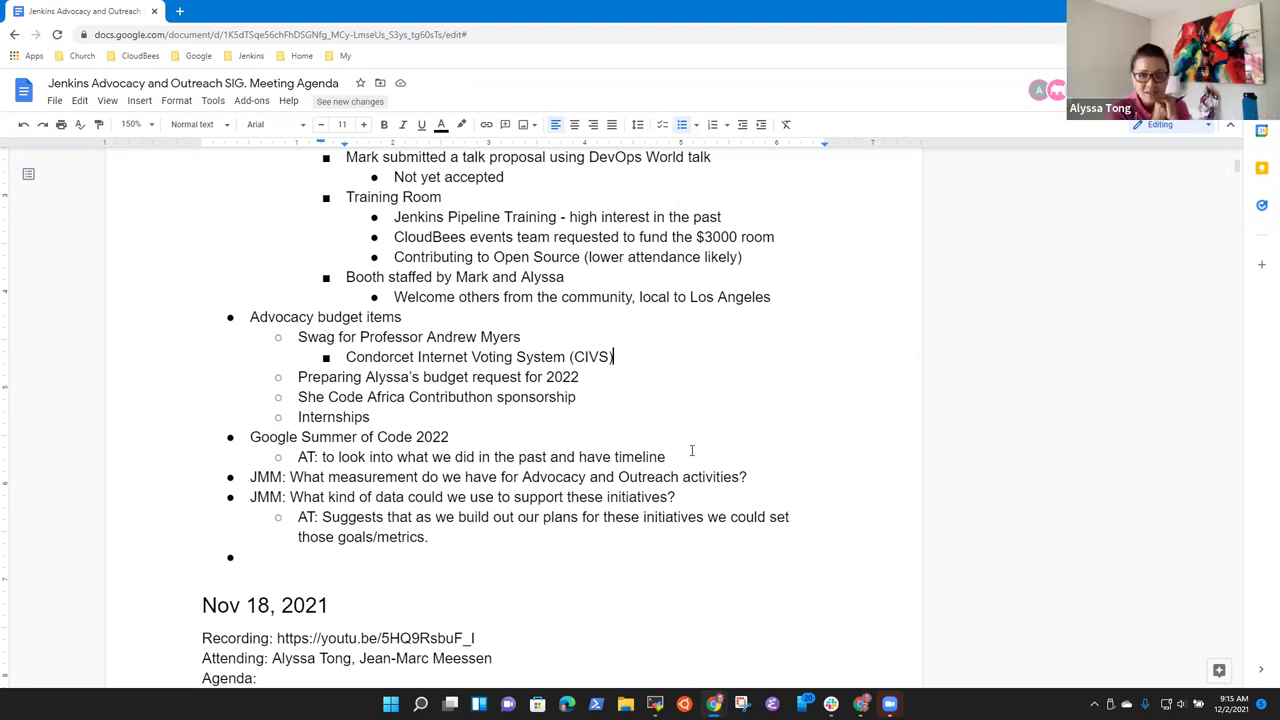
# Step: Add a bullet below the CIVS note with the first assignee's first name followed by "to provide email"
pyautogui.press('Return')
pyautogui.write('Mark to ')
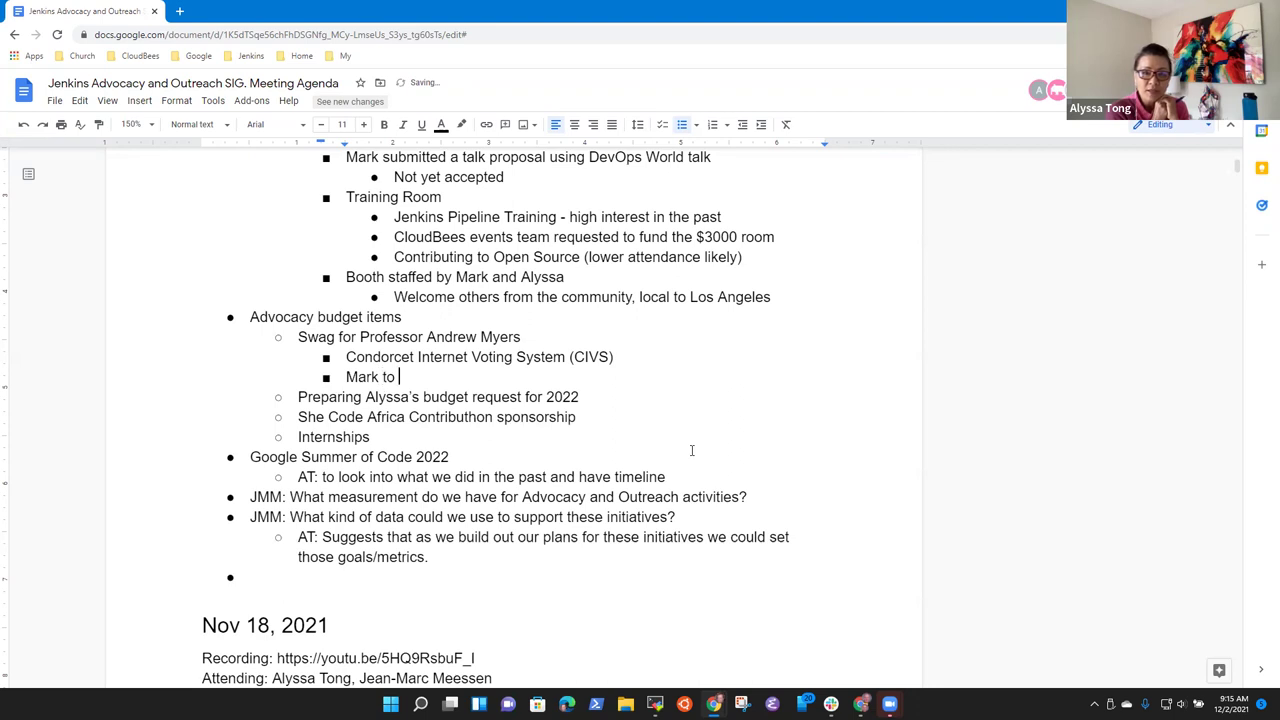
pyautogui.write('provide Prof')
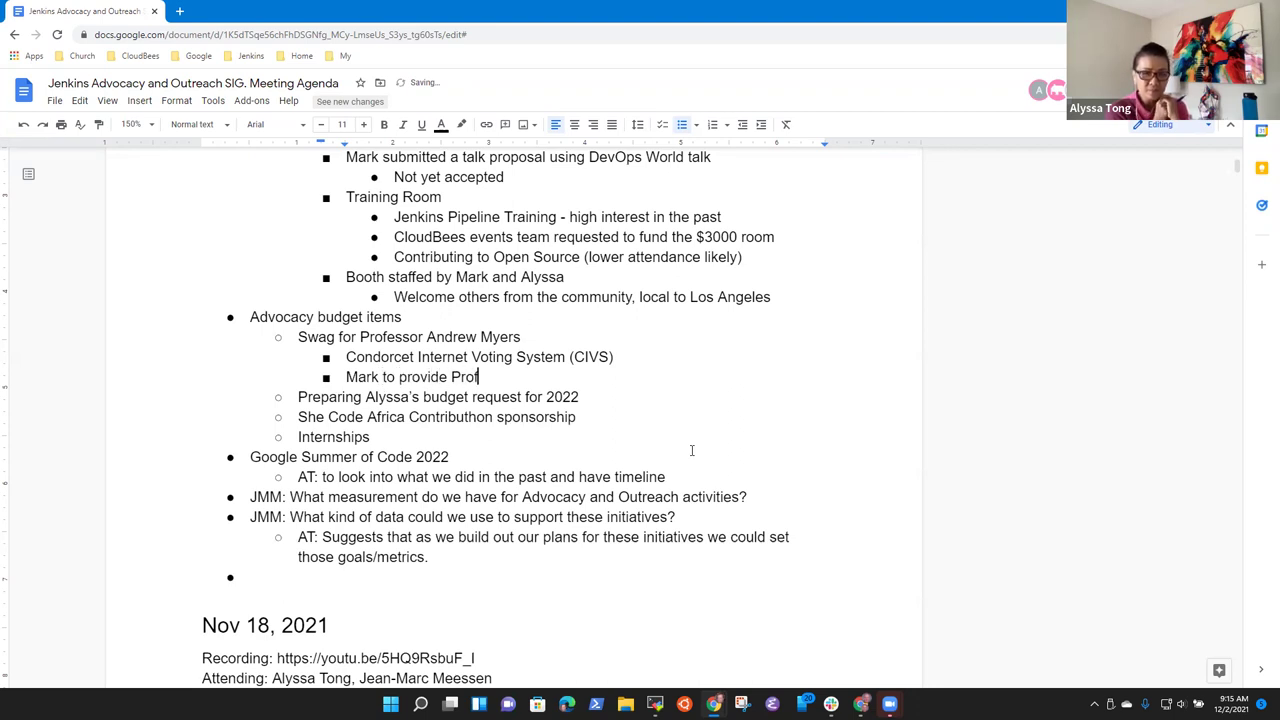
pyautogui.write('essor')
pyautogui.hotkey('ctrl', 'BackSpace')
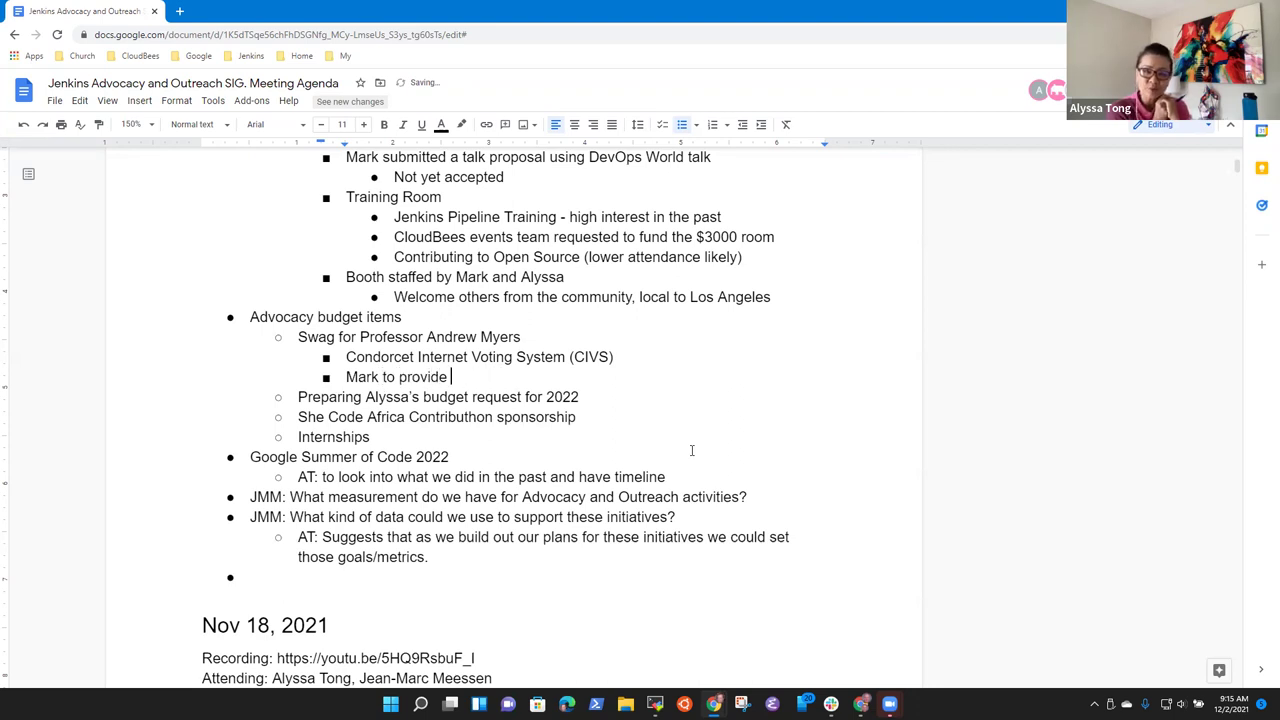
pyautogui.write('email')
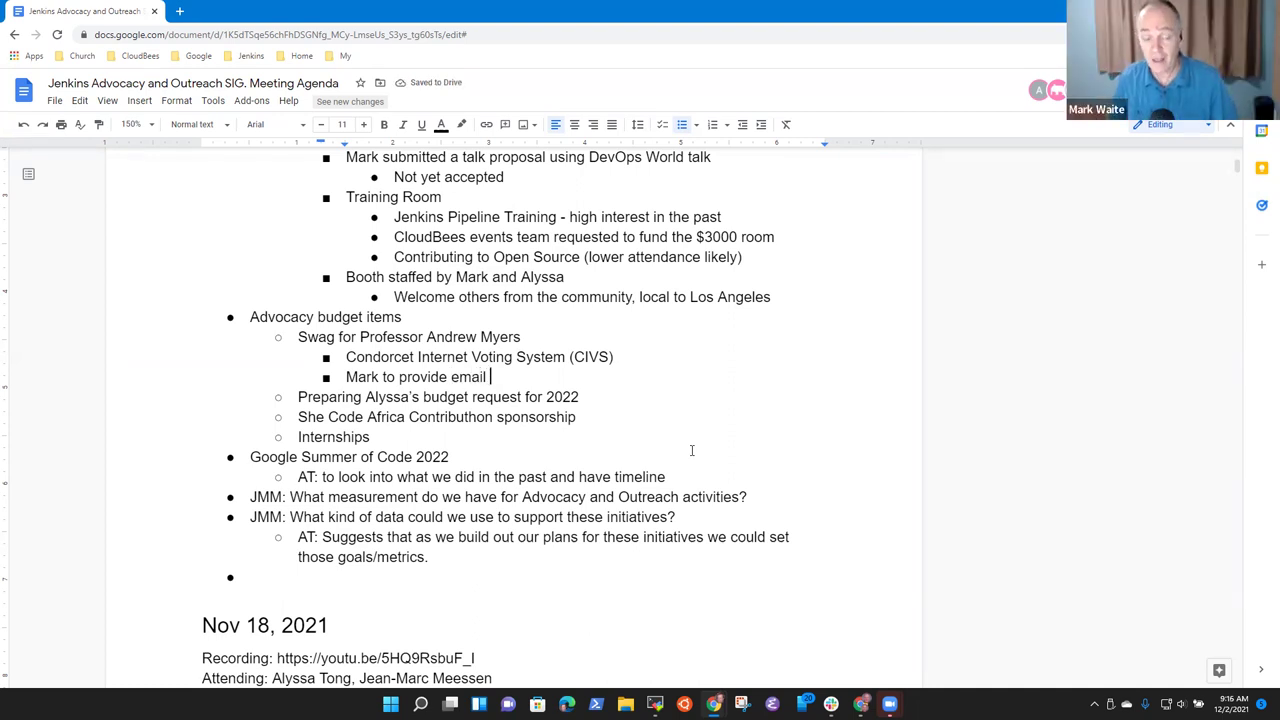
pyautogui.hotkey('ctrl', 'shift', 'Left')
pyautogui.hotkey('ctrl', 'shift', 'Left')
pyautogui.hotkey('ctrl', 'shift', 'Left')
pyautogui.hotkey('ctrl', 'shift', 'Left')
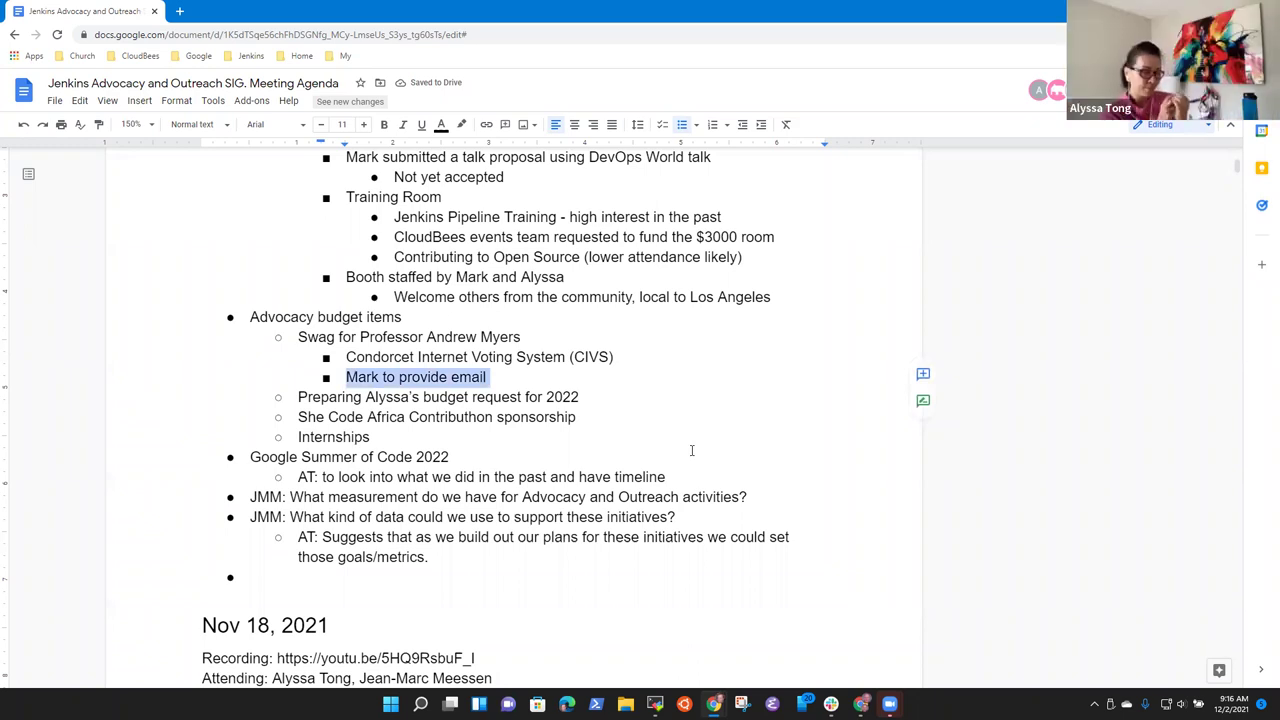
pyautogui.press('Right')
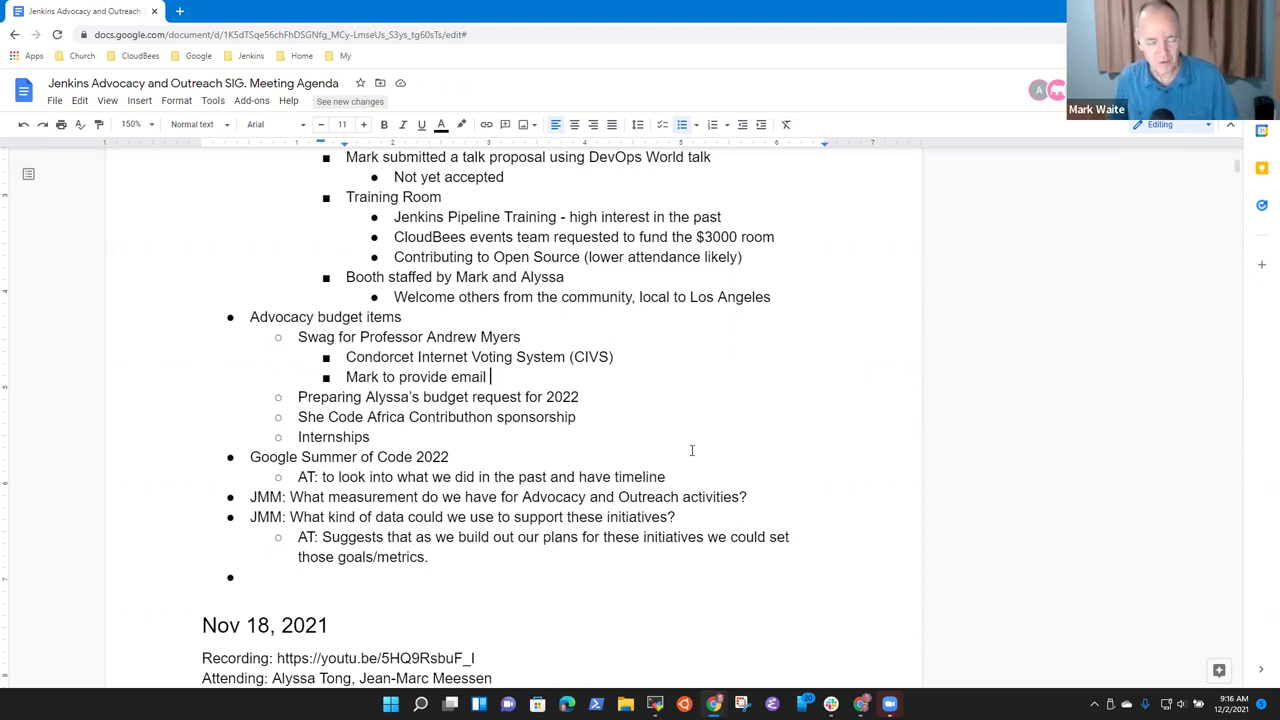
# Step: Complete the email bullet with "address," the second assignee's first name and "send the invitation for swag"
pyautogui.write('address')
pyautogui.press('BackSpace')
pyautogui.write(', ASI')
pyautogui.press('BackSpace')
pyautogui.press('BackSpace')
pyautogui.write('lyssa')
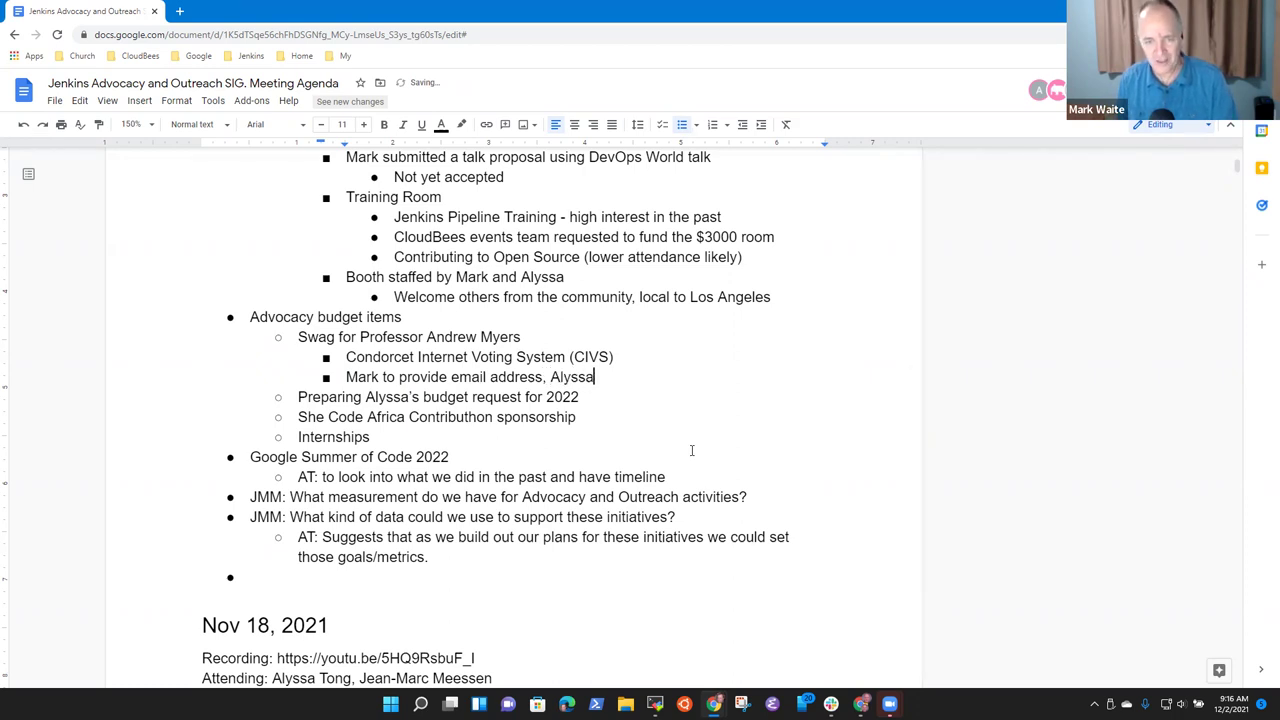
pyautogui.write(' send ')
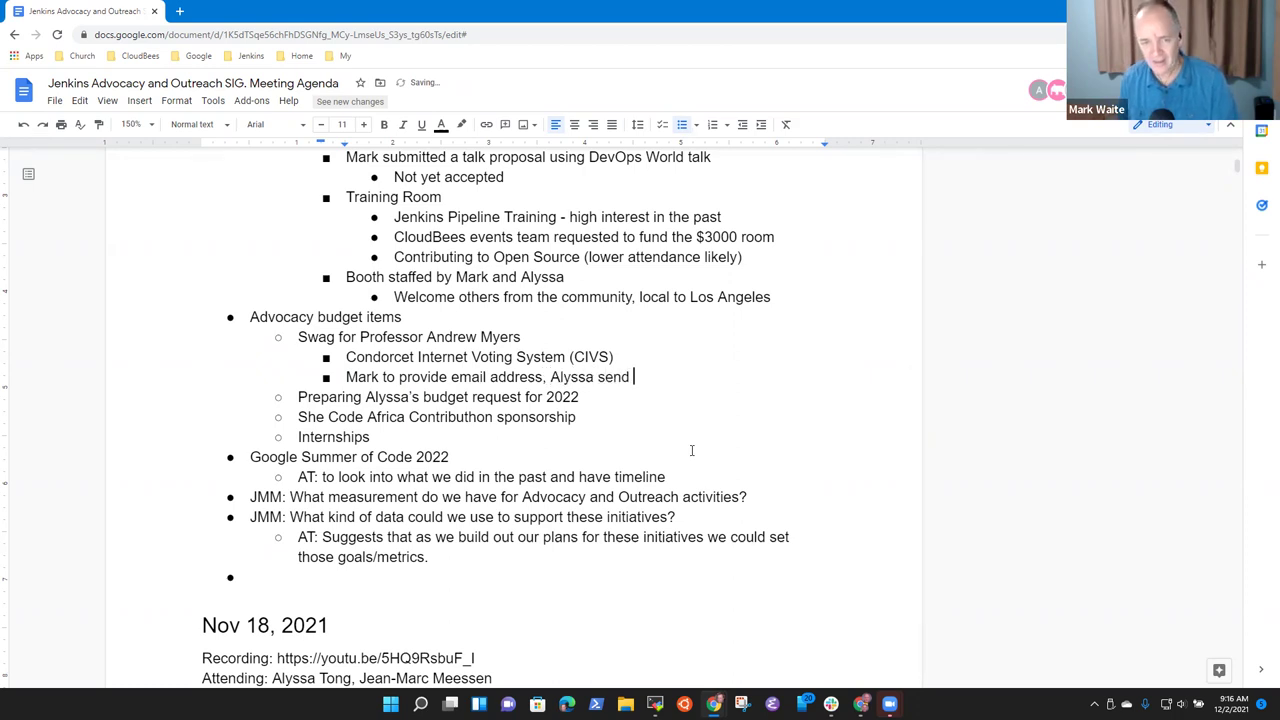
pyautogui.write('the invitation ')
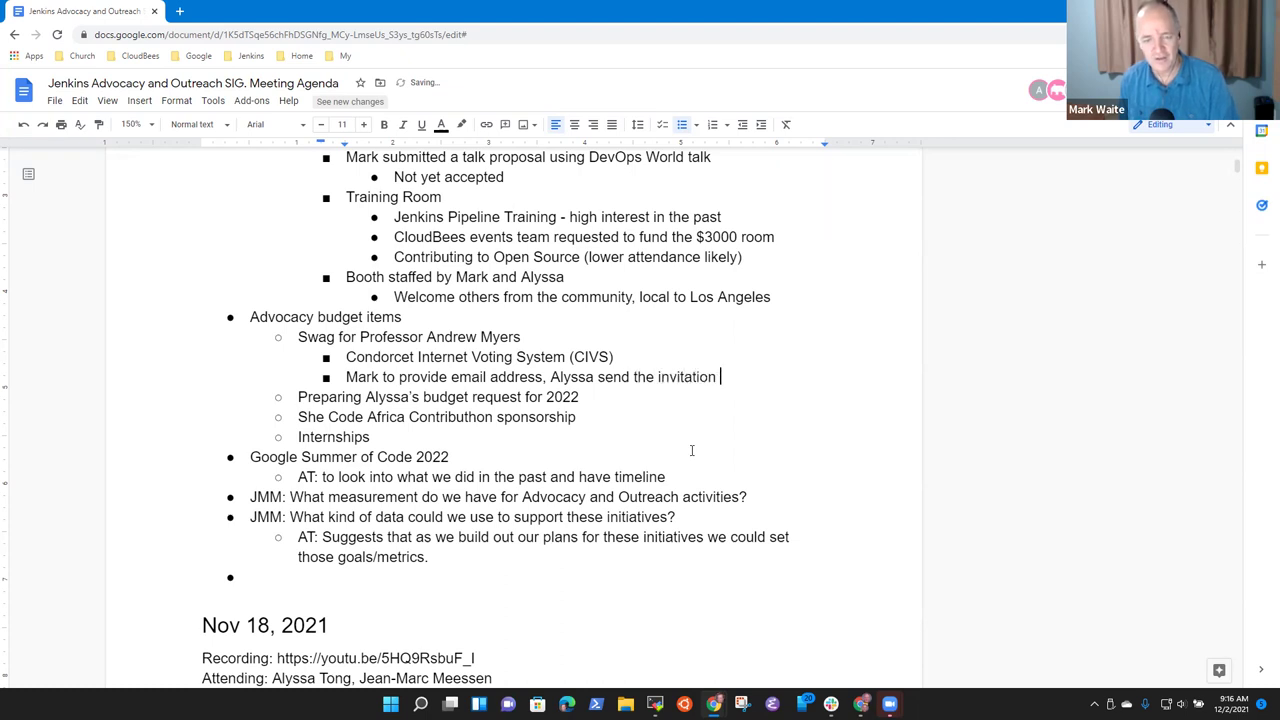
pyautogui.write('for swag')
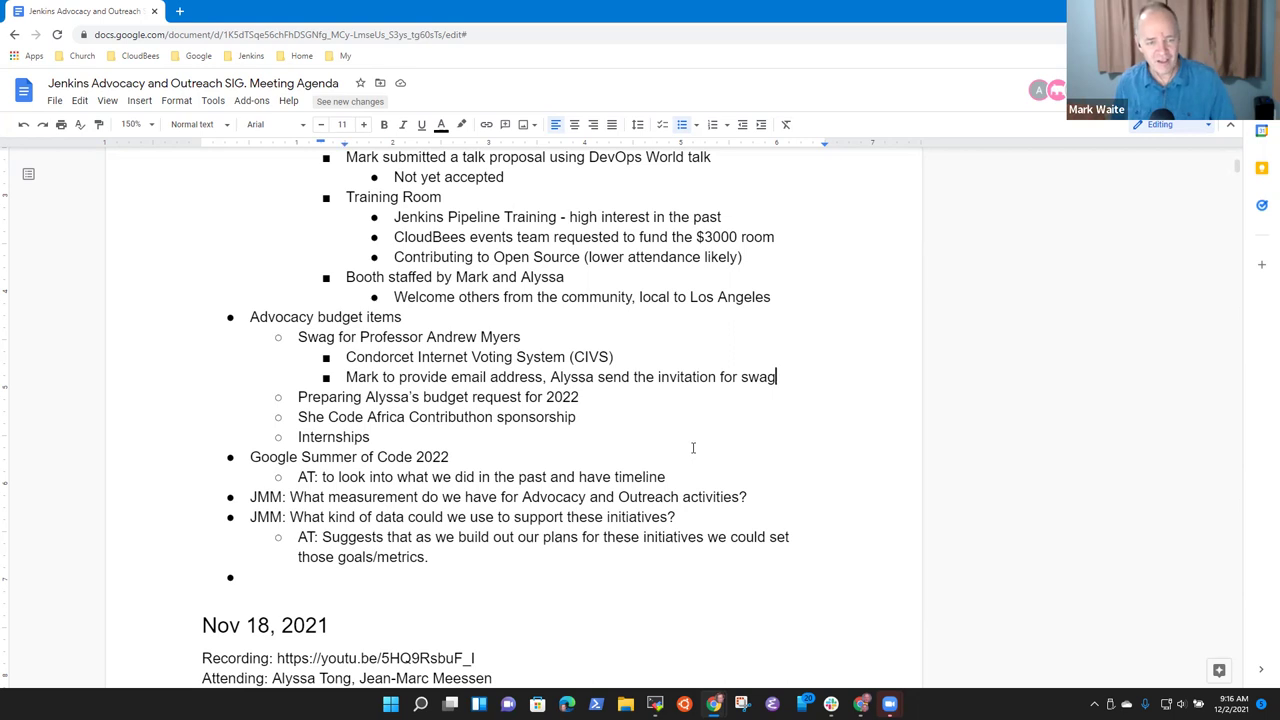
# Step: Add a bullet at the end of the Google Summer of Code 2022 list reading "Agreed in governance meeting that we are doing GSoC"
pyautogui.press('Down')
pyautogui.press('Down')
pyautogui.press('Down')
pyautogui.press('Down')
pyautogui.press('Home')
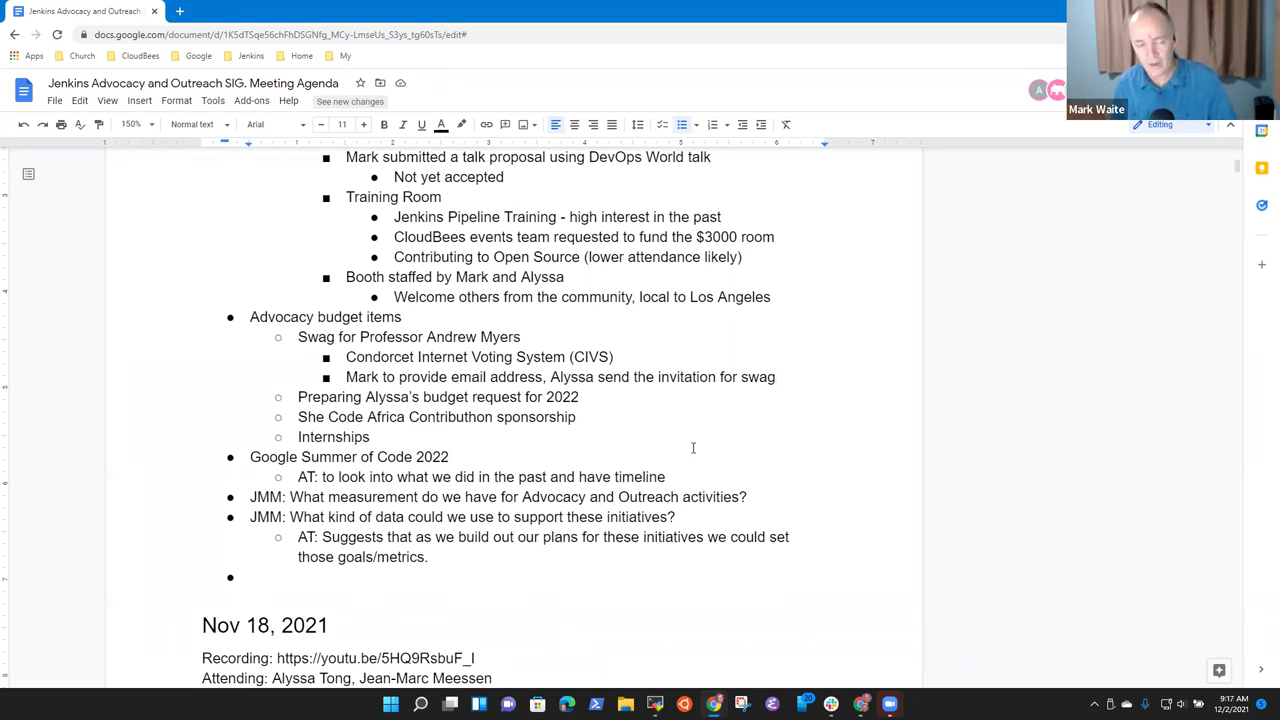
pyautogui.press('End')
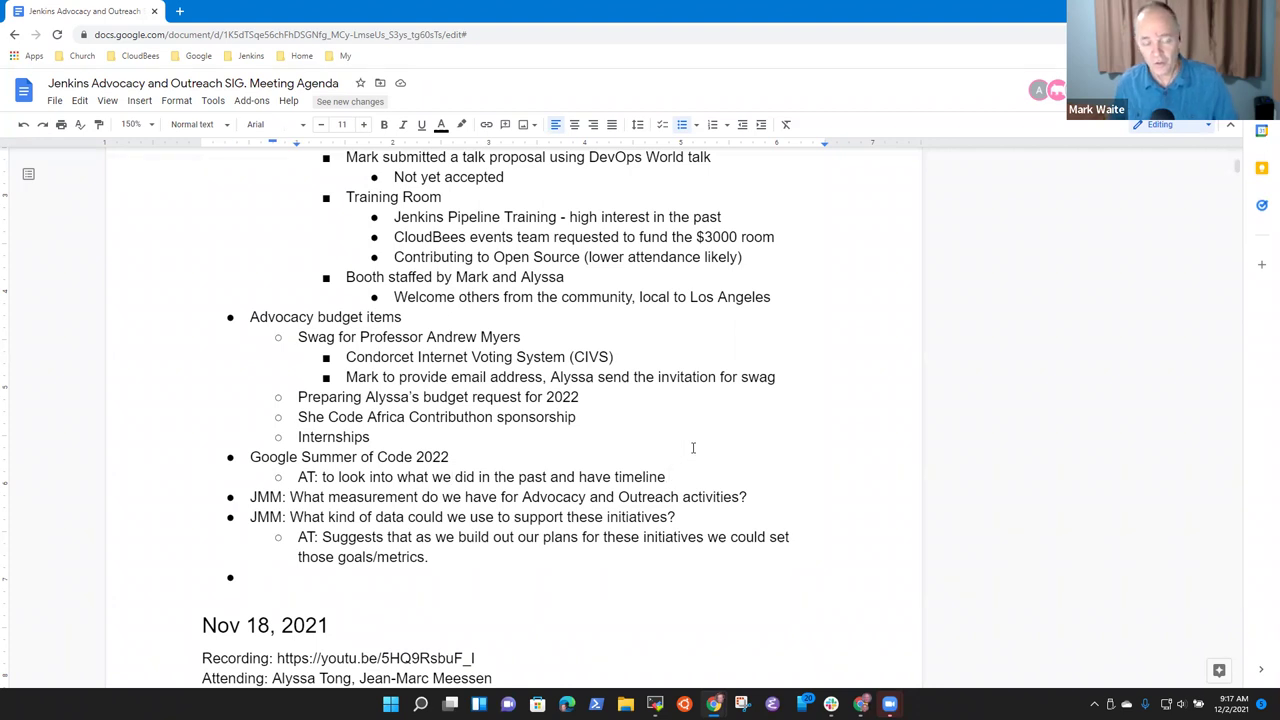
pyautogui.press('Return')
pyautogui.write('Agreed in gover')
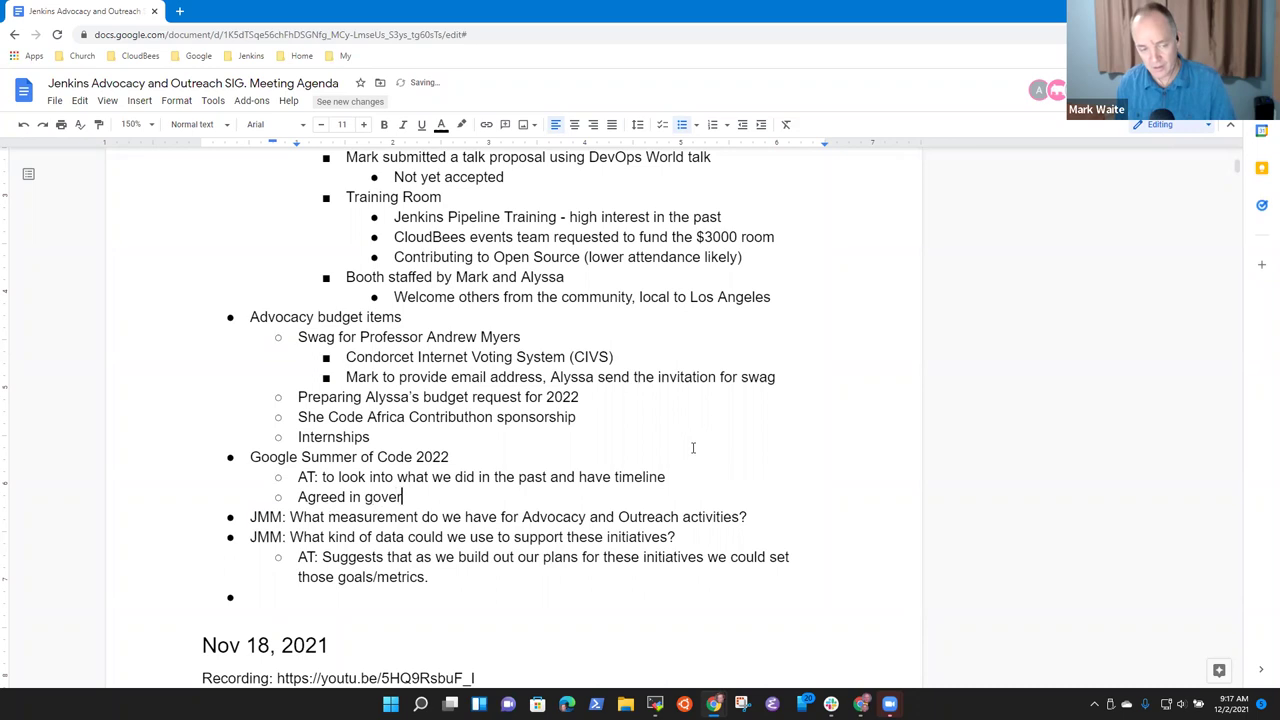
pyautogui.write('nance meeting that we ')
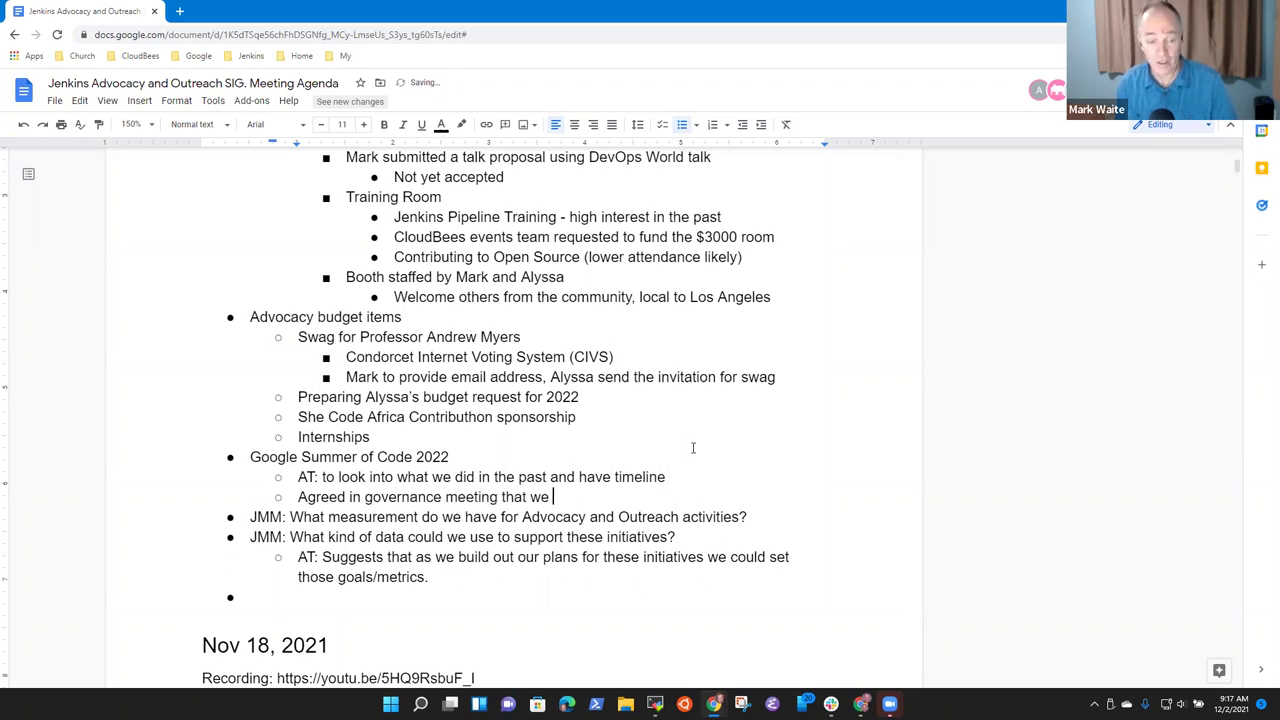
pyautogui.write('are "in')
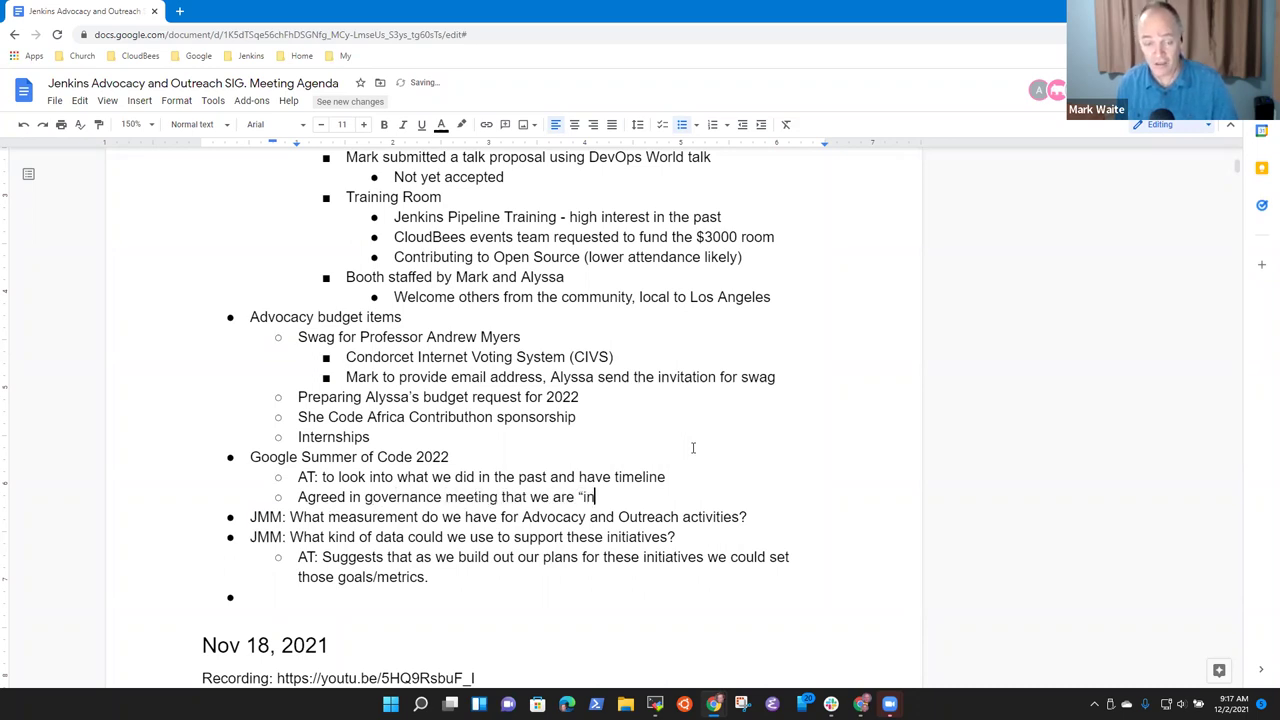
pyautogui.press('BackSpace')
pyautogui.press('BackSpace')
pyautogui.press('BackSpace')
pyautogui.write('doing ')
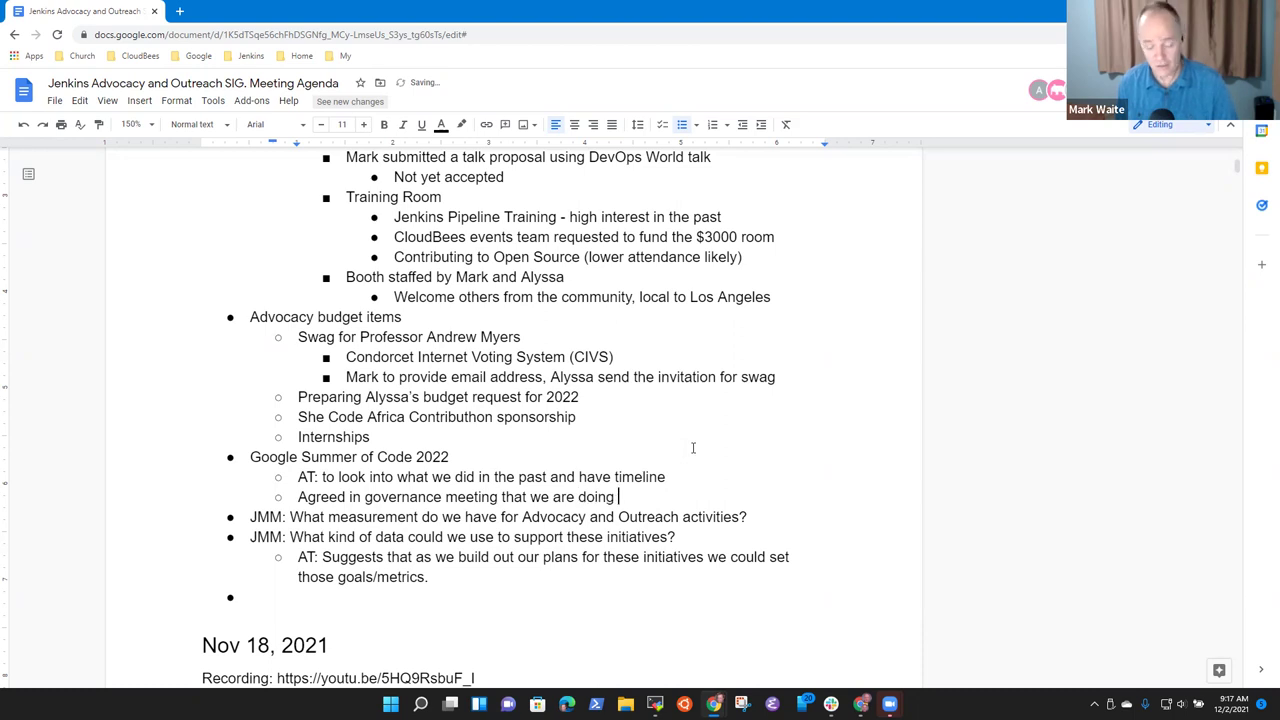
pyautogui.write('GSoC')
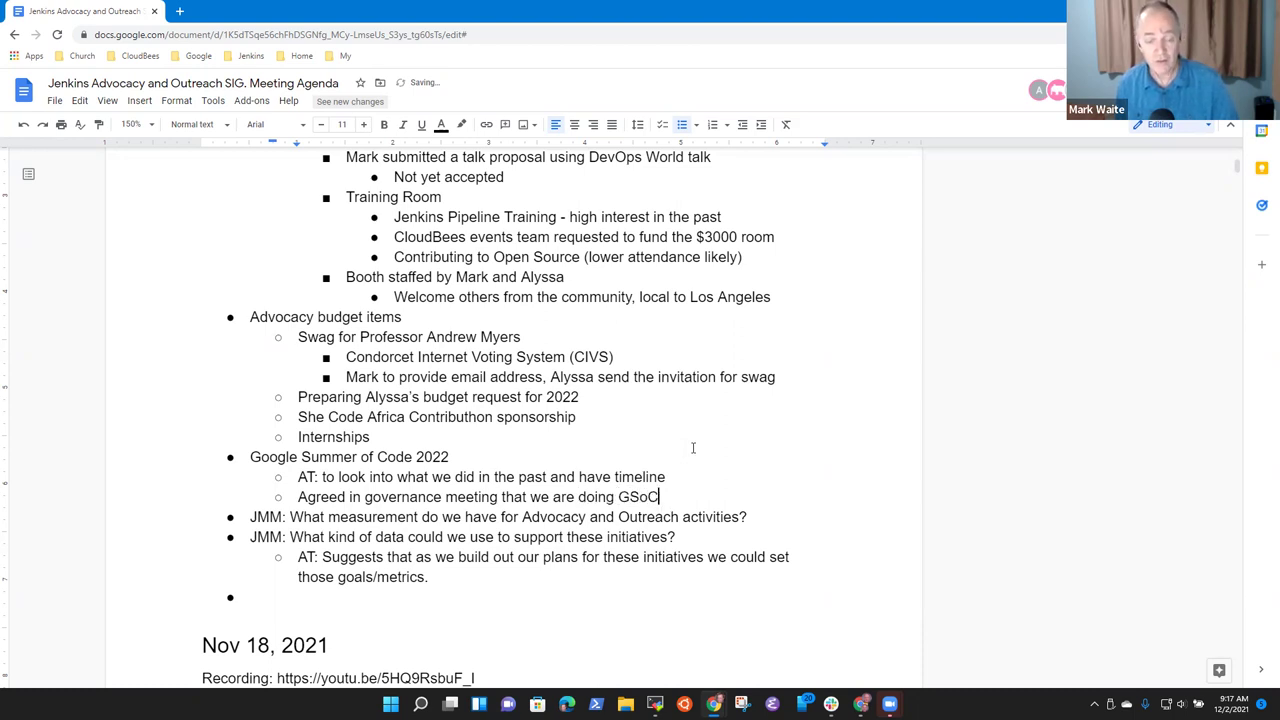
# Step: Add a nested bullet under the governance meeting agreement reading "Need leaders to run the program"
pyautogui.press('Return')
pyautogui.press('Tab')
pyautogui.write('Need ')
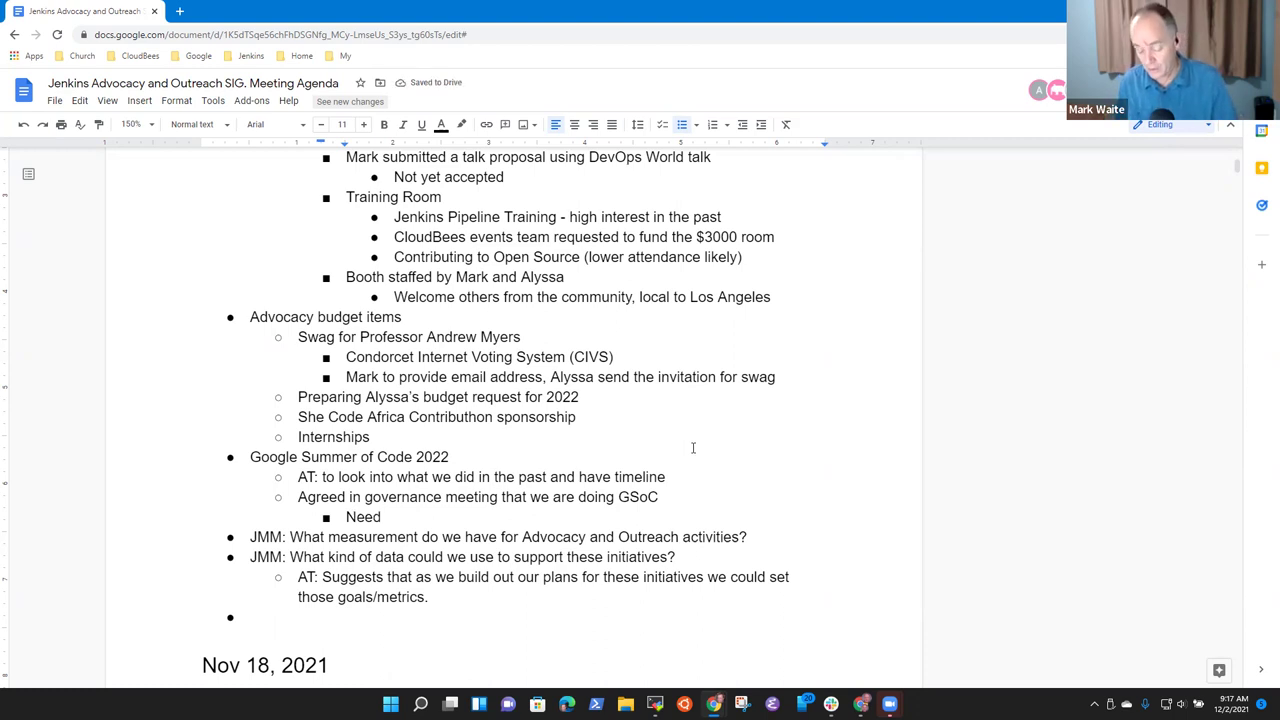
pyautogui.write('leaders to ')
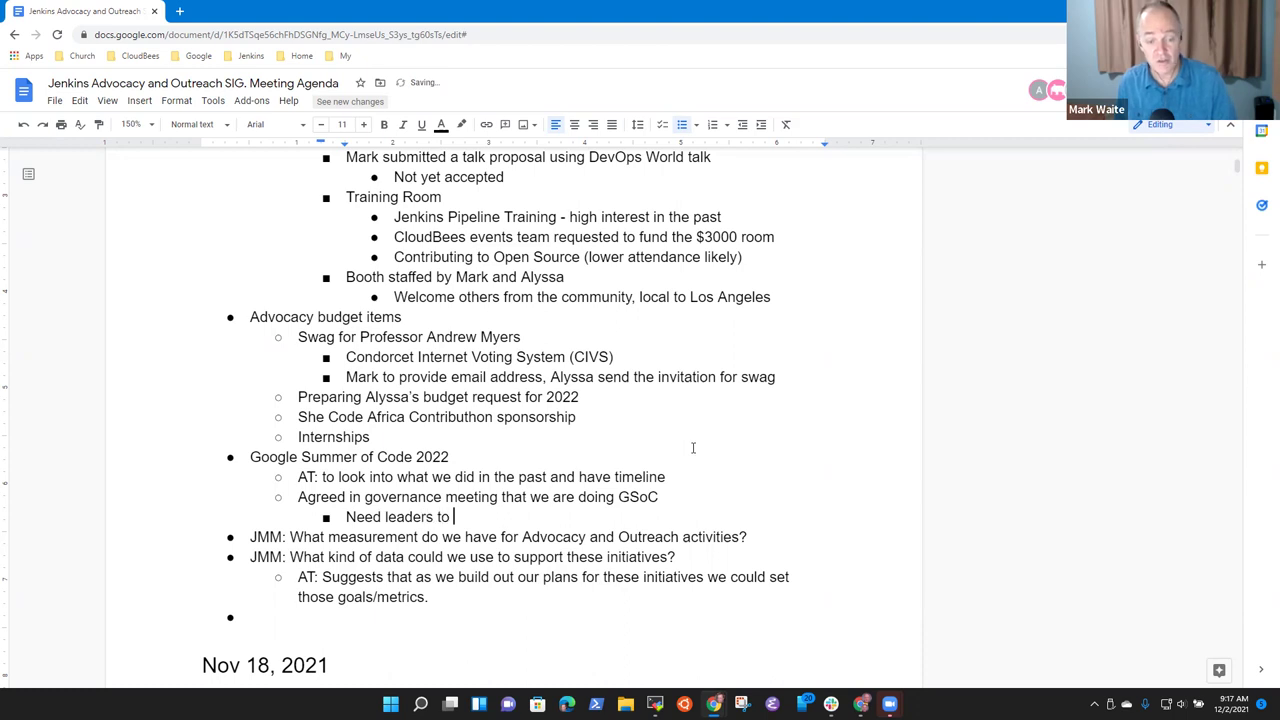
pyautogui.write('take the')
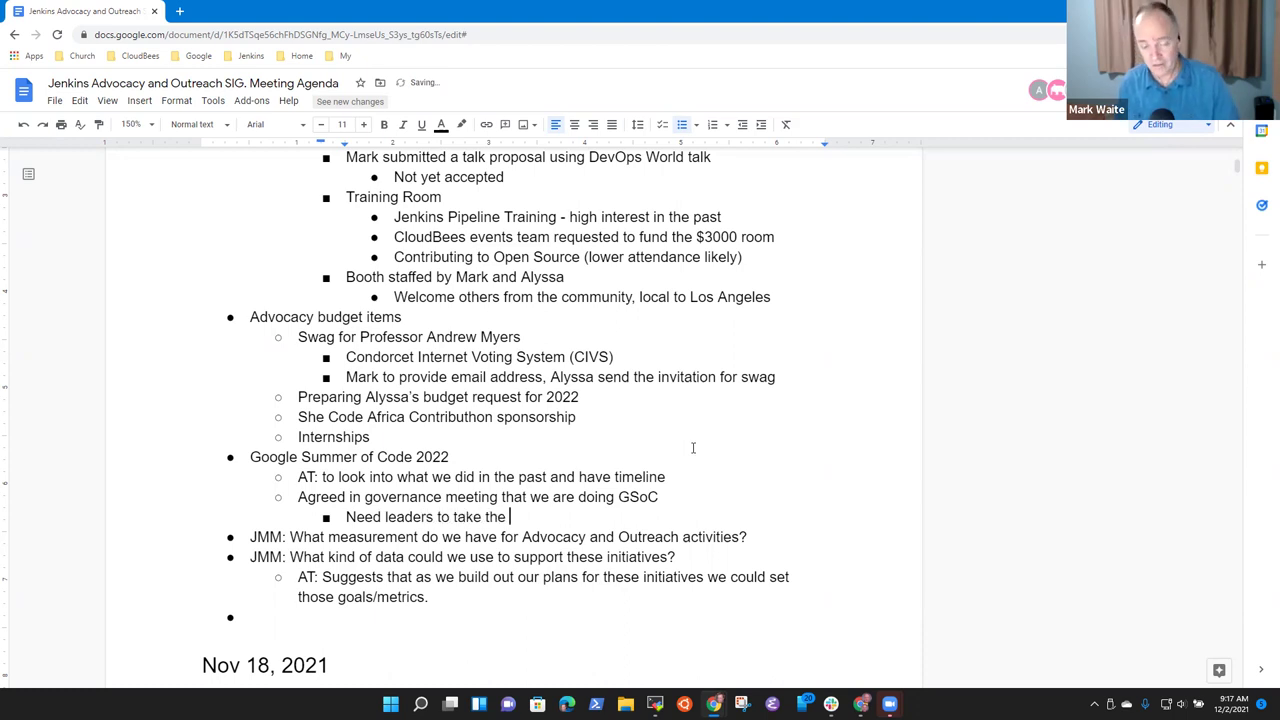
pyautogui.press('BackSpace')
pyautogui.press('BackSpace')
pyautogui.press('BackSpace')
pyautogui.press('BackSpace')
pyautogui.press('BackSpace')
pyautogui.press('BackSpace')
pyautogui.press('BackSpace')
pyautogui.press('BackSpace')
pyautogui.press('BackSpace')
pyautogui.write('run the program')
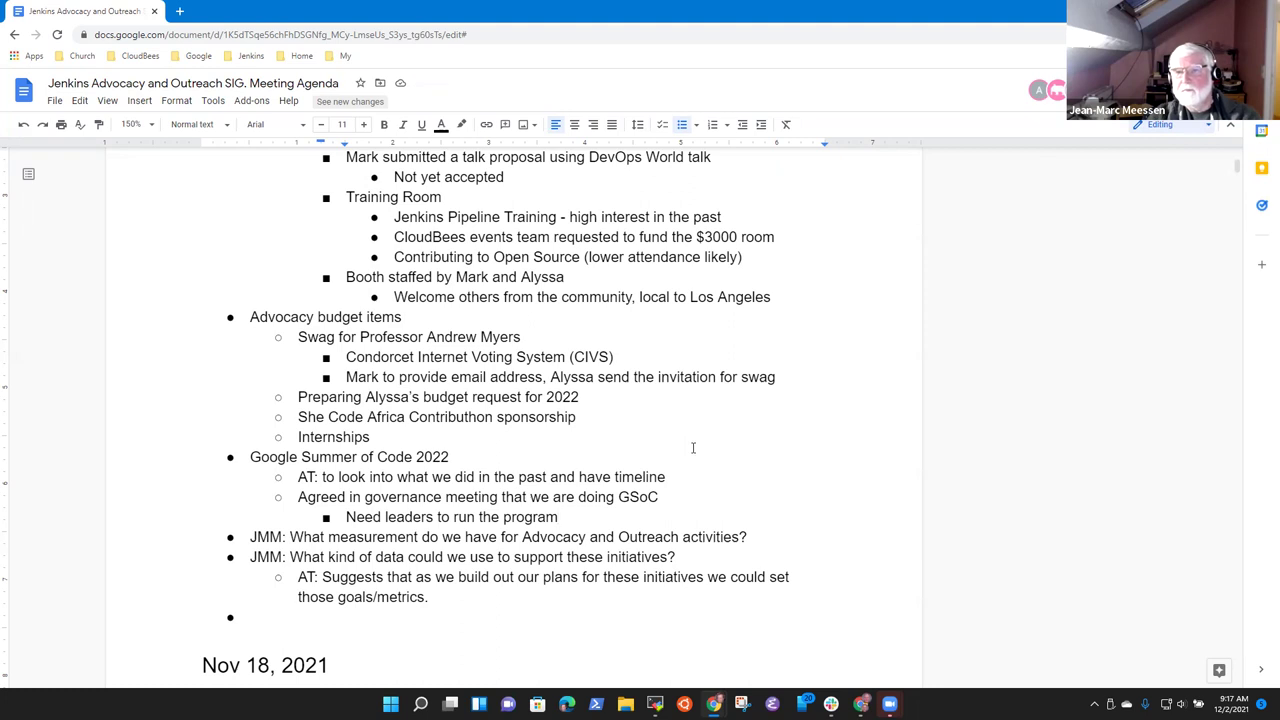
# Step: Add a bullet one level up with the volunteer's first name followed by "interested in being part of the program"
pyautogui.press('Return')
pyautogui.hotkey('shift', 'Tab')
pyautogui.write('Jena')
pyautogui.press('BackSpace')
pyautogui.press('BackSpace')
pyautogui.write('an-Marc ind')
pyautogui.press('BackSpace')
pyautogui.write('terested in')
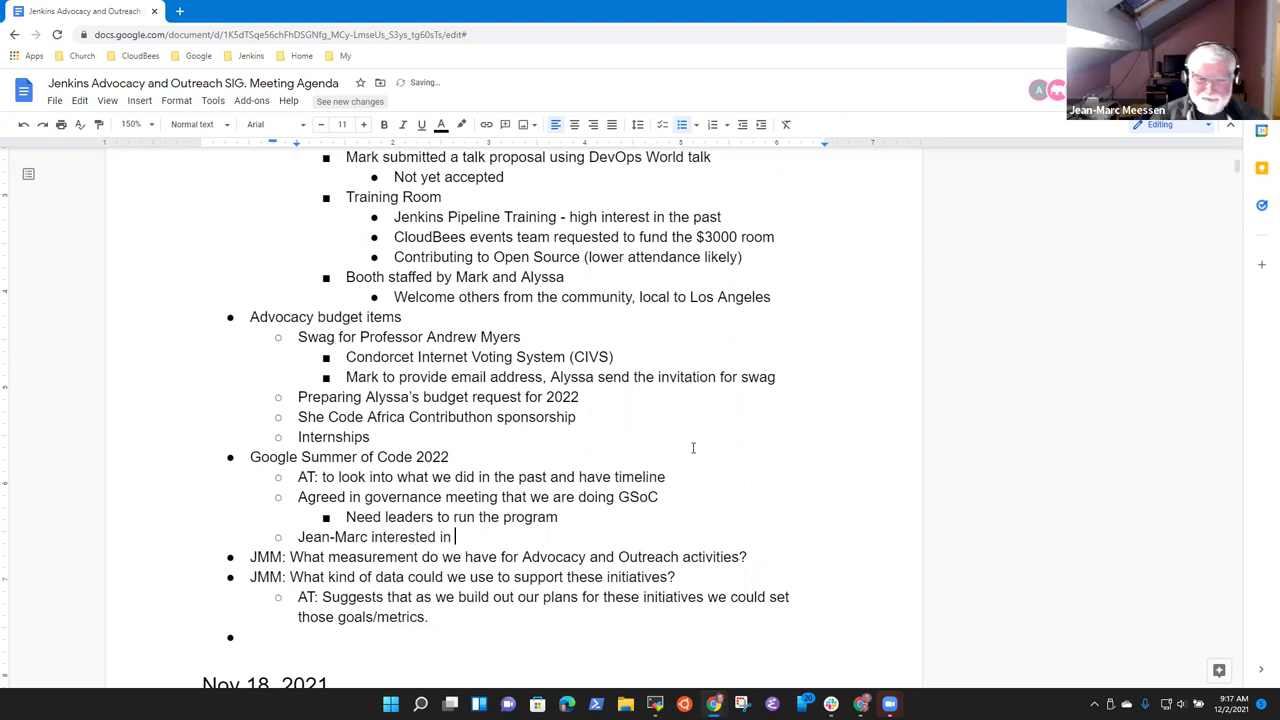
pyautogui.write(' being part of the program')
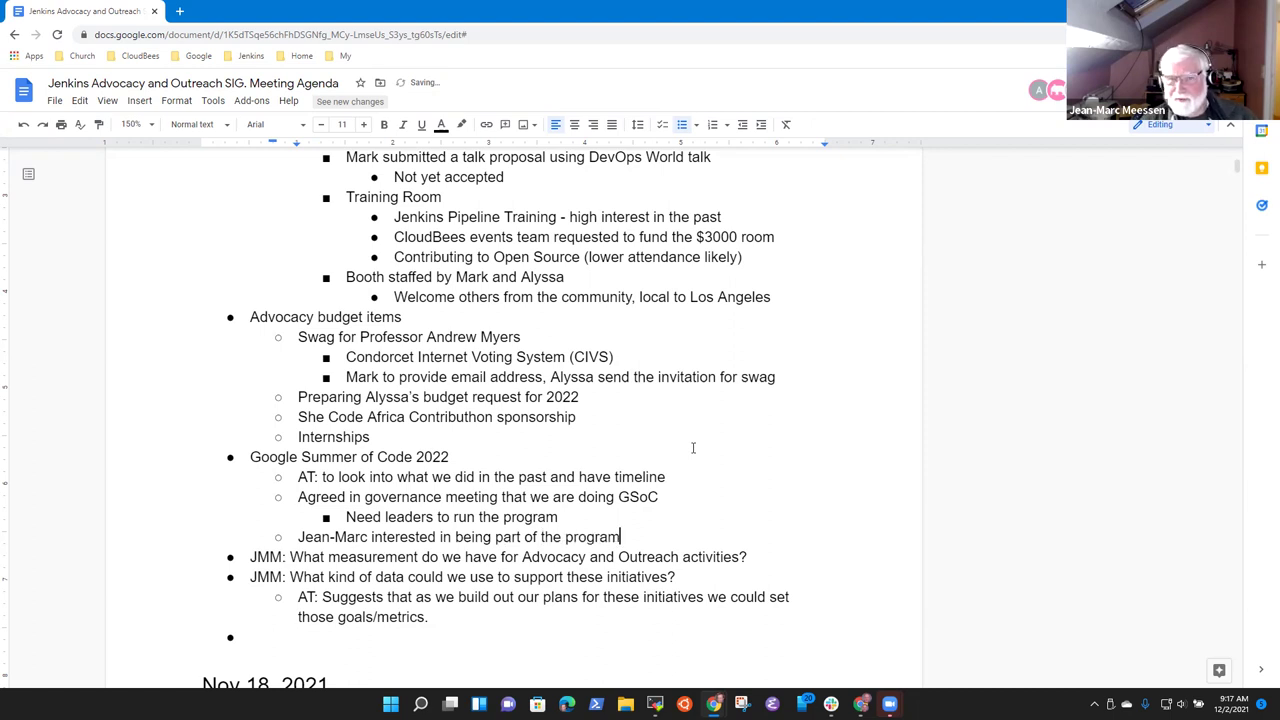
# Step: Reword the end of the volunteer bullet to "one of the leaders on the program"
pyautogui.hotkey('ctrl', 'shift', 'Left')
pyautogui.hotkey('ctrl', 'shift', 'Left')
pyautogui.hotkey('ctrl', 'shift', 'Left')
pyautogui.hotkey('ctrl', 'shift', 'Left')
pyautogui.write('one of the')
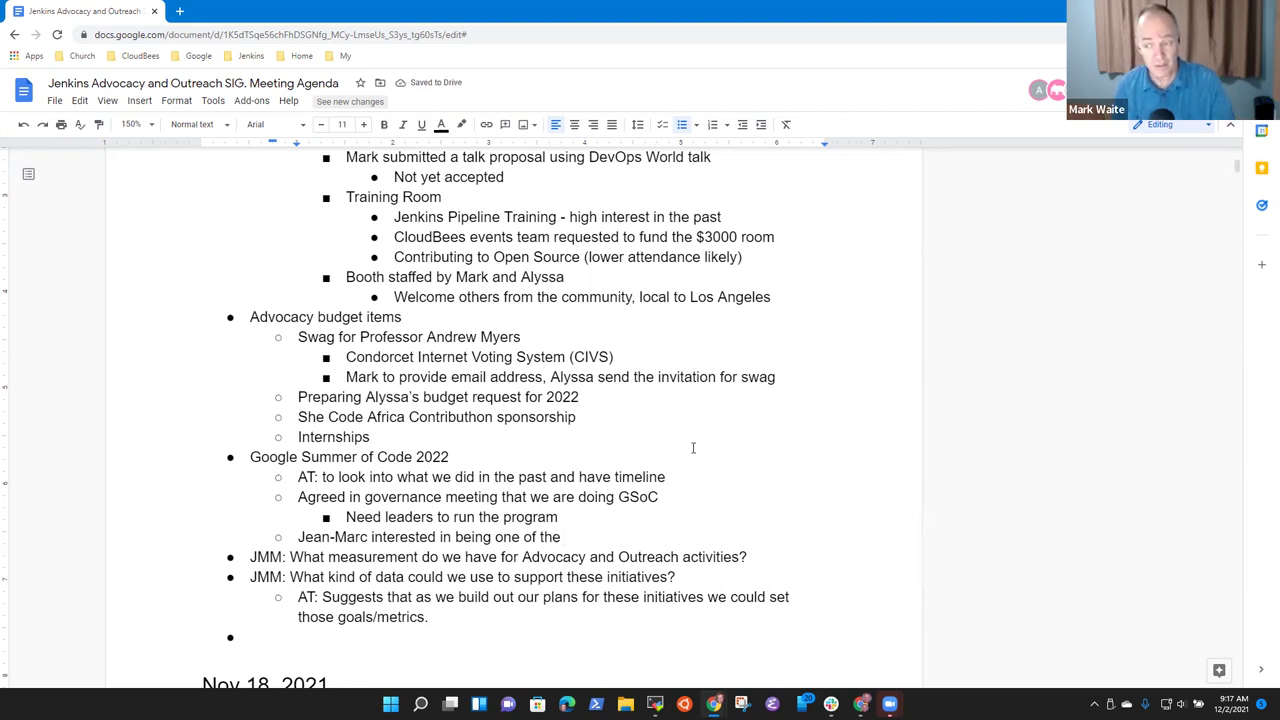
pyautogui.write('leaders on the program')
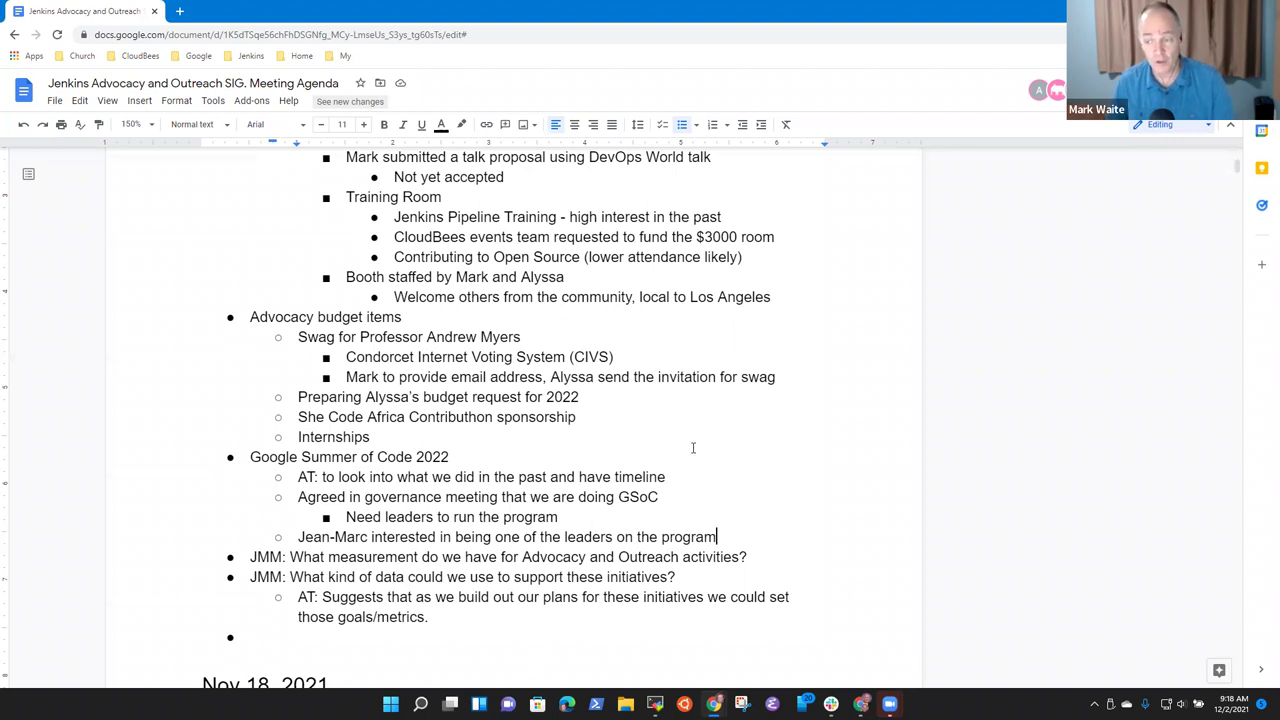
pyautogui.press('Return')
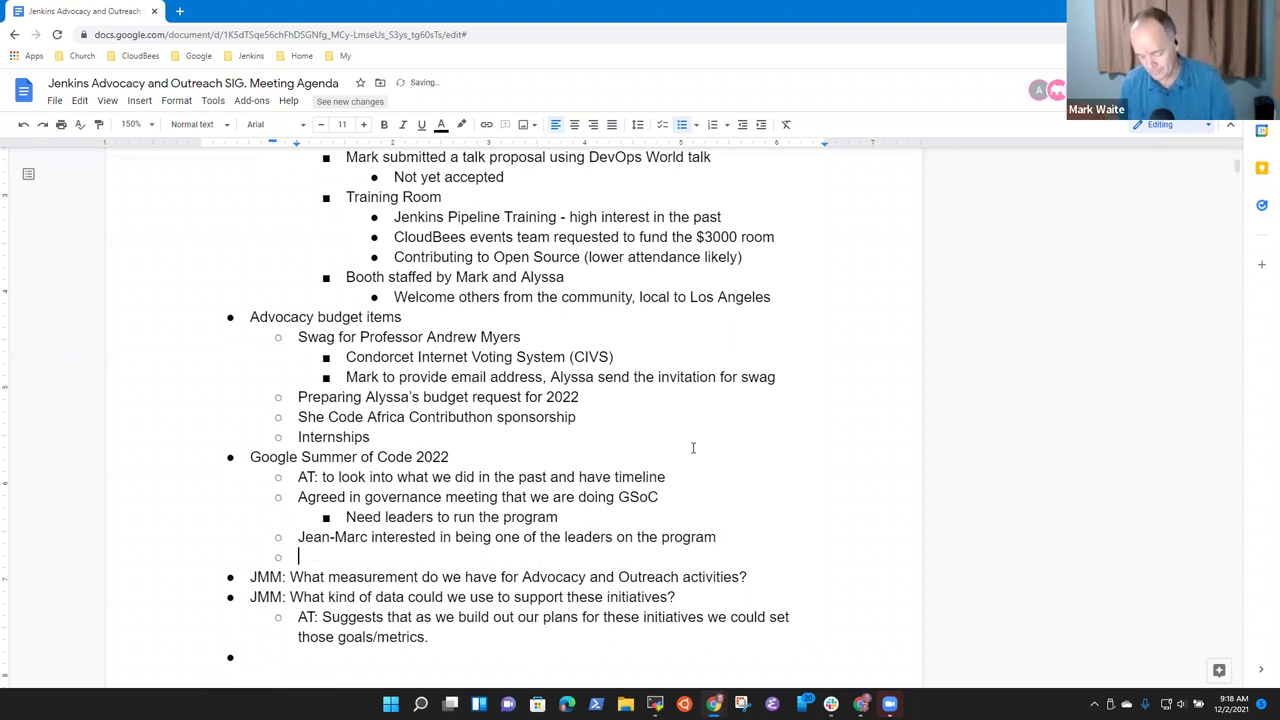
pyautogui.write('Mark')
pyautogui.press('BackSpace')
pyautogui.press('BackSpace')
pyautogui.press('BackSpace')
pyautogui.press('BackSpace')
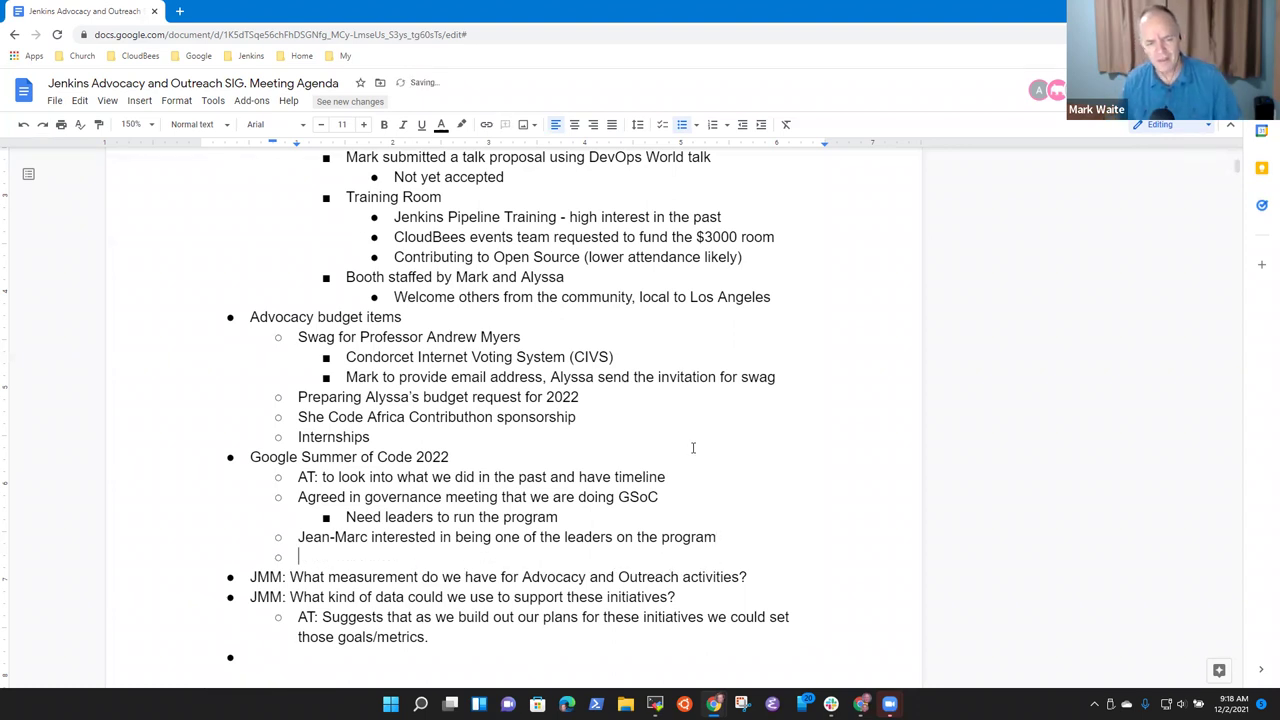
pyautogui.write('AT')
pyautogui.press('BackSpace')
pyautogui.press('BackSpace')
pyautogui.press('BackSpace')
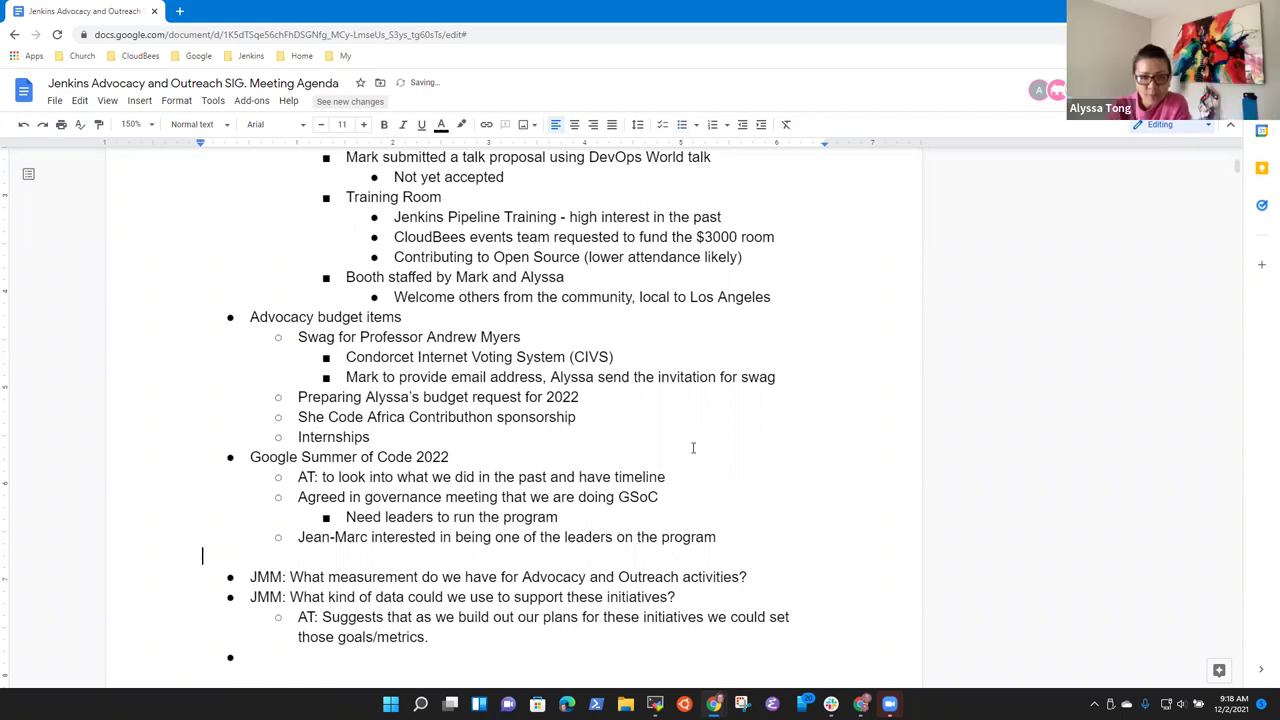
pyautogui.press('BackSpace')
pyautogui.press('BackSpace')
pyautogui.write('m')
# Step: Add a nested bullet under the past-work and timeline item with the assignee's first name and "check with CDF to confirm their plan"
pyautogui.press('Up')
pyautogui.press('Up')
pyautogui.press('Up')
pyautogui.press('Return')
pyautogui.press('Tab')
pyautogui.write('Alyssa check with CDF to confirm their')
pyautogui.press('BackSpace')
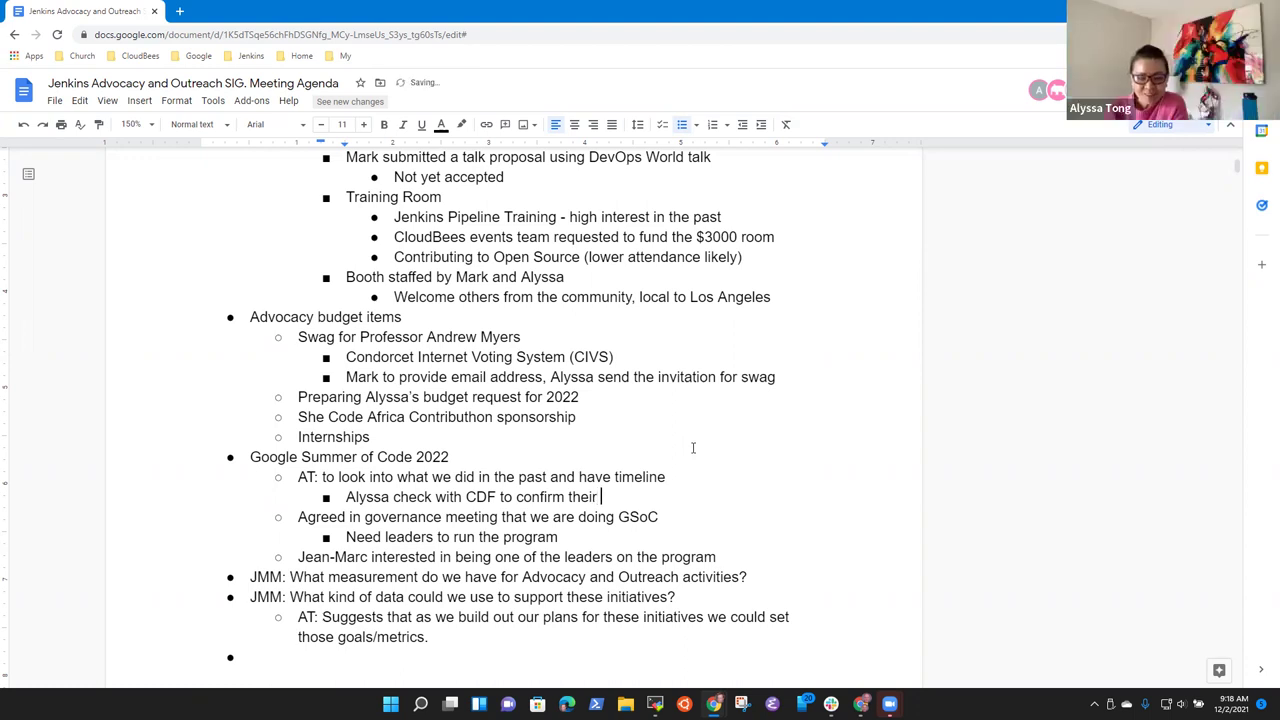
pyautogui.write('plan')
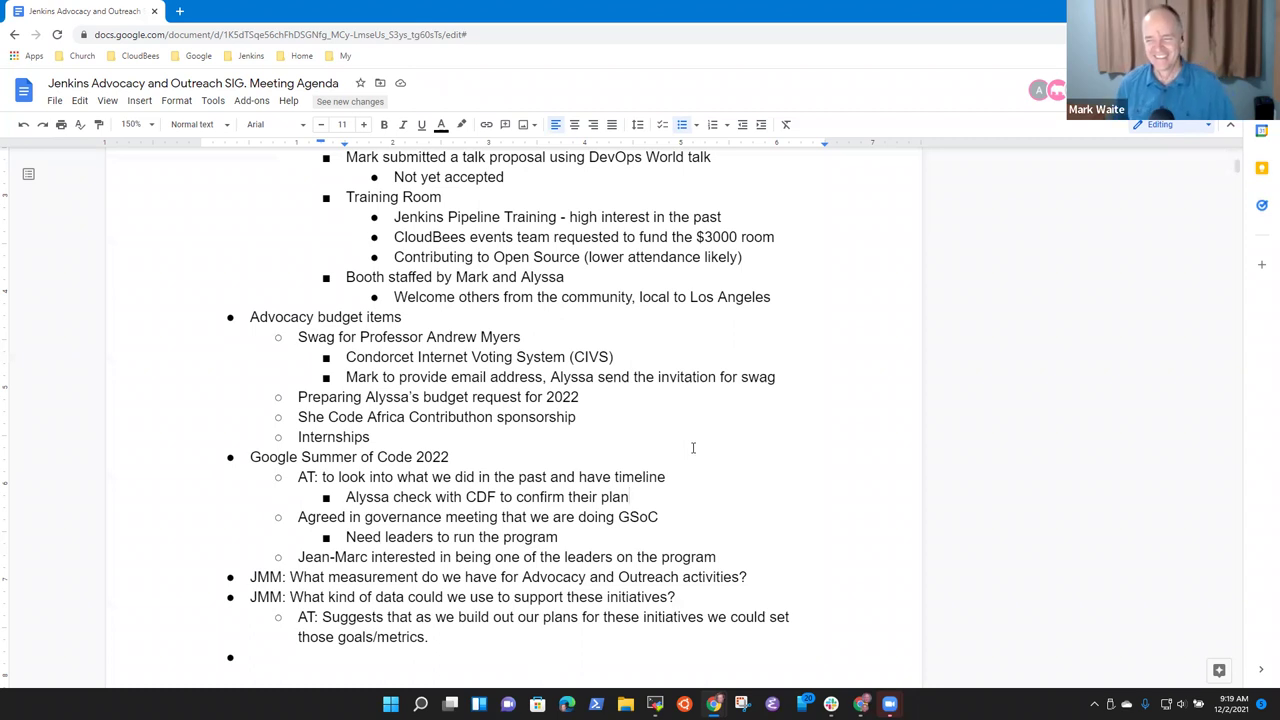
# Step: Try to remove the initials prefix from the question about Advocacy and Outreach measurement
pyautogui.press('Down')
pyautogui.press('Down')
pyautogui.press('Down')
pyautogui.press('Down')
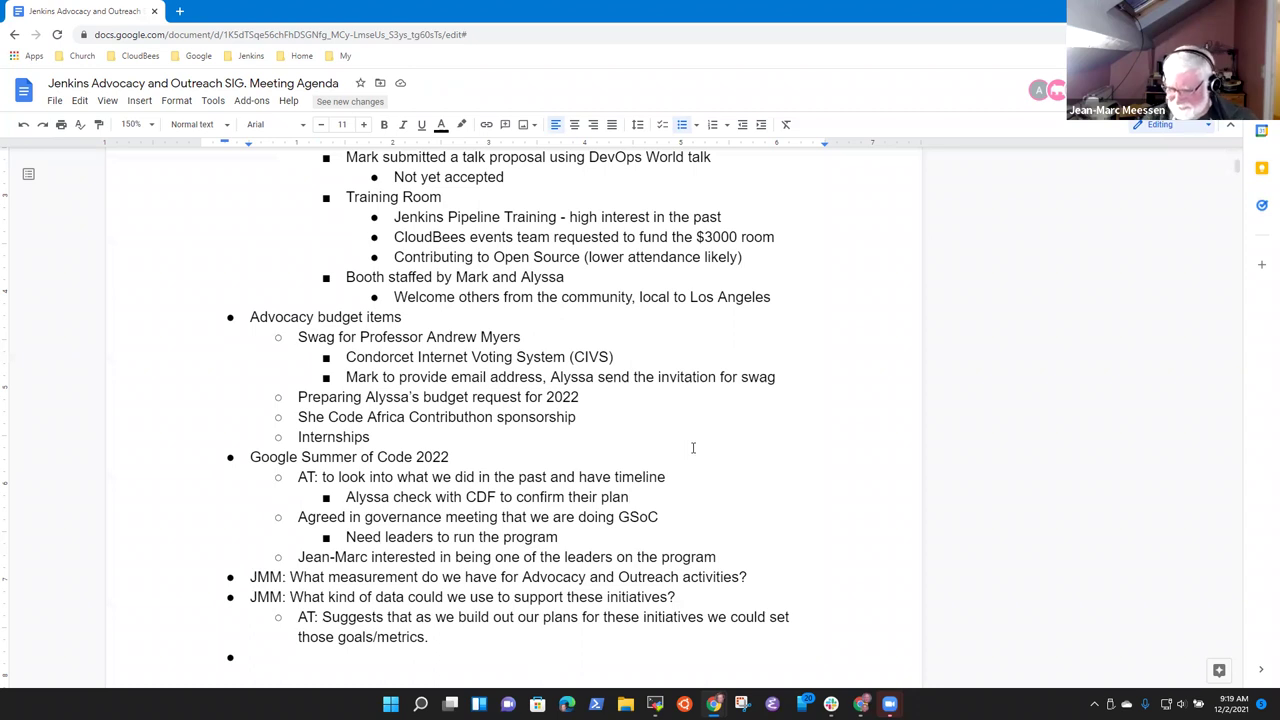
pyautogui.hotkey('shift', 'Right')
pyautogui.hotkey('shift', 'Right')
pyautogui.hotkey('shift', 'Right')
pyautogui.hotkey('shift', 'Right')
pyautogui.hotkey('shift', 'Right')
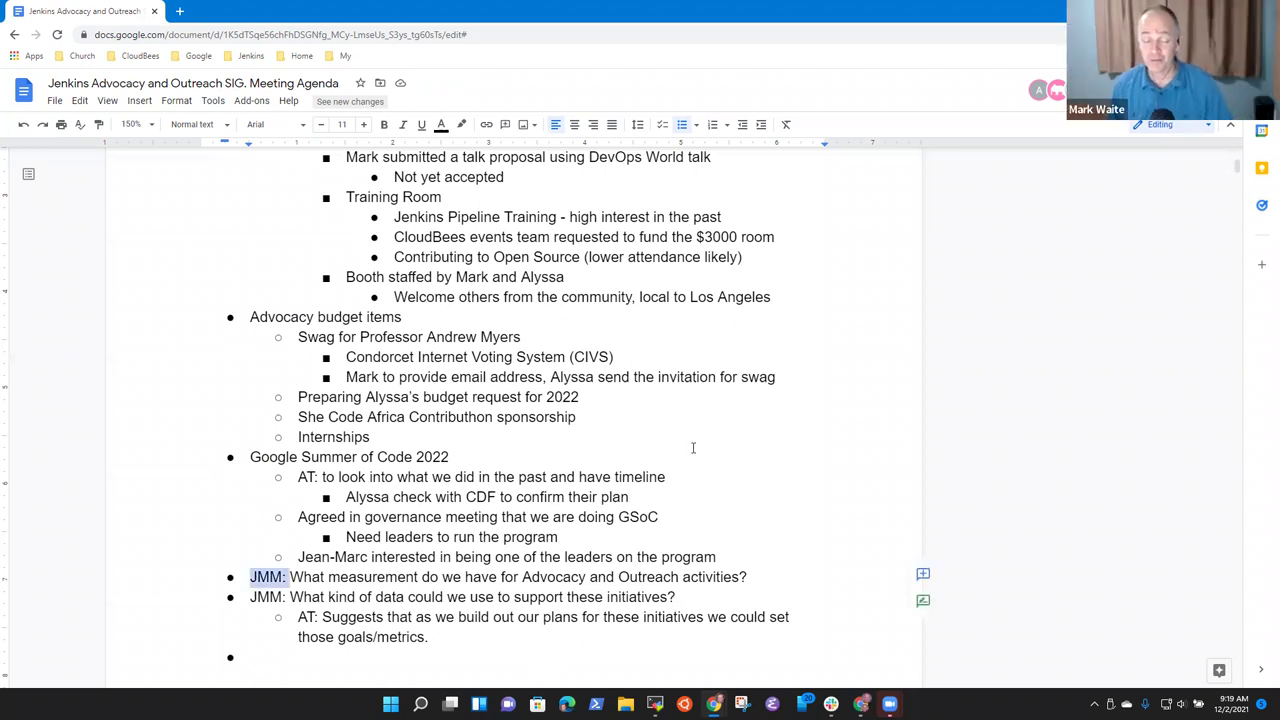
pyautogui.press('BackSpace')
pyautogui.press('Down')
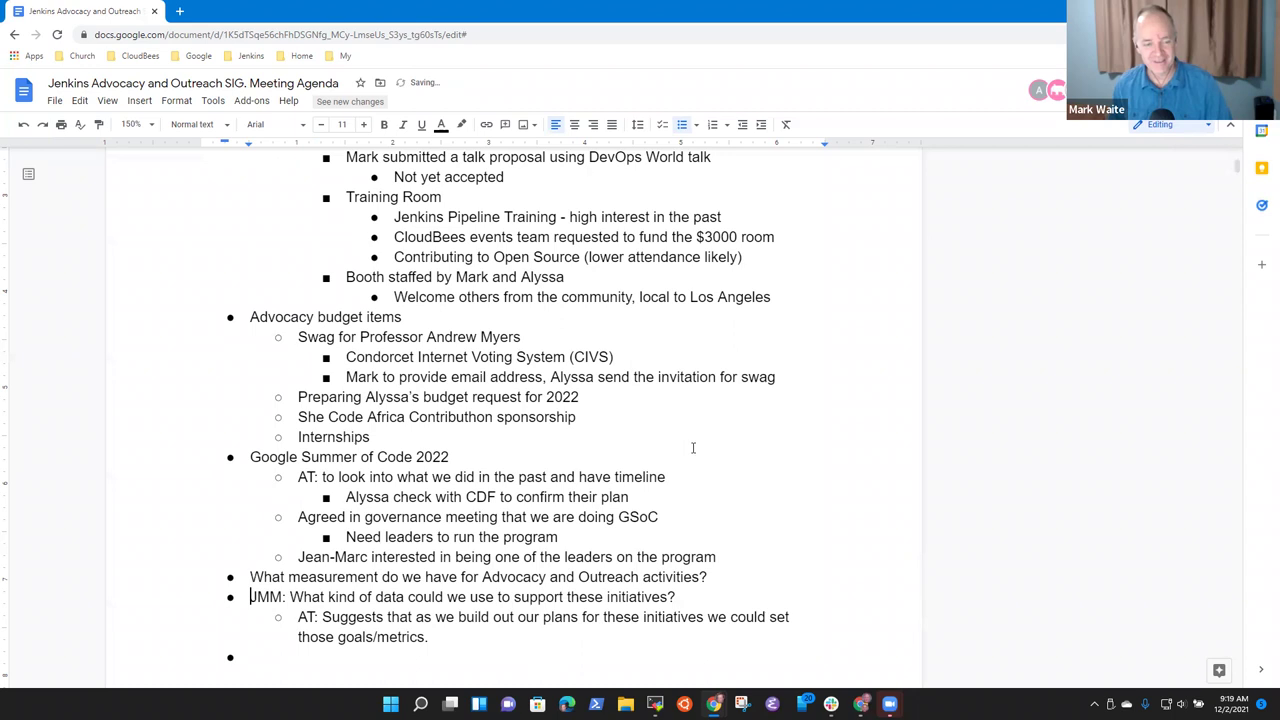
pyautogui.hotkey('ctrl', 'z')
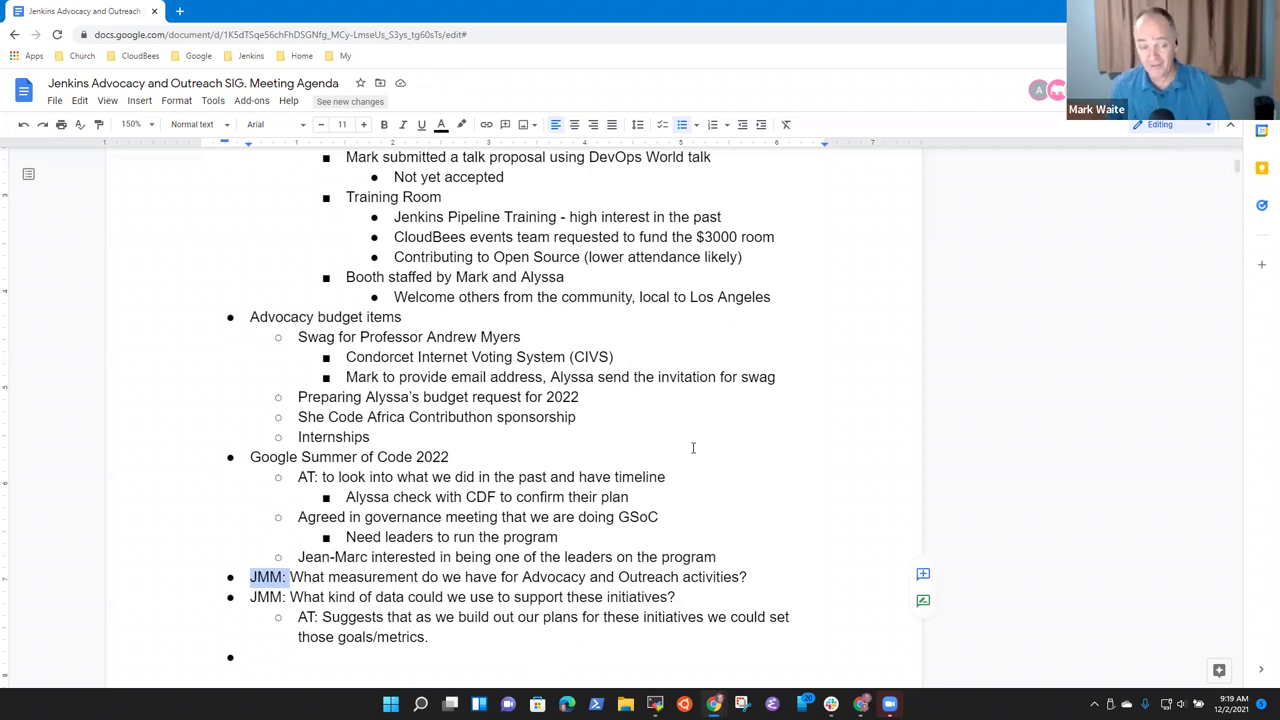
pyautogui.press('Left')
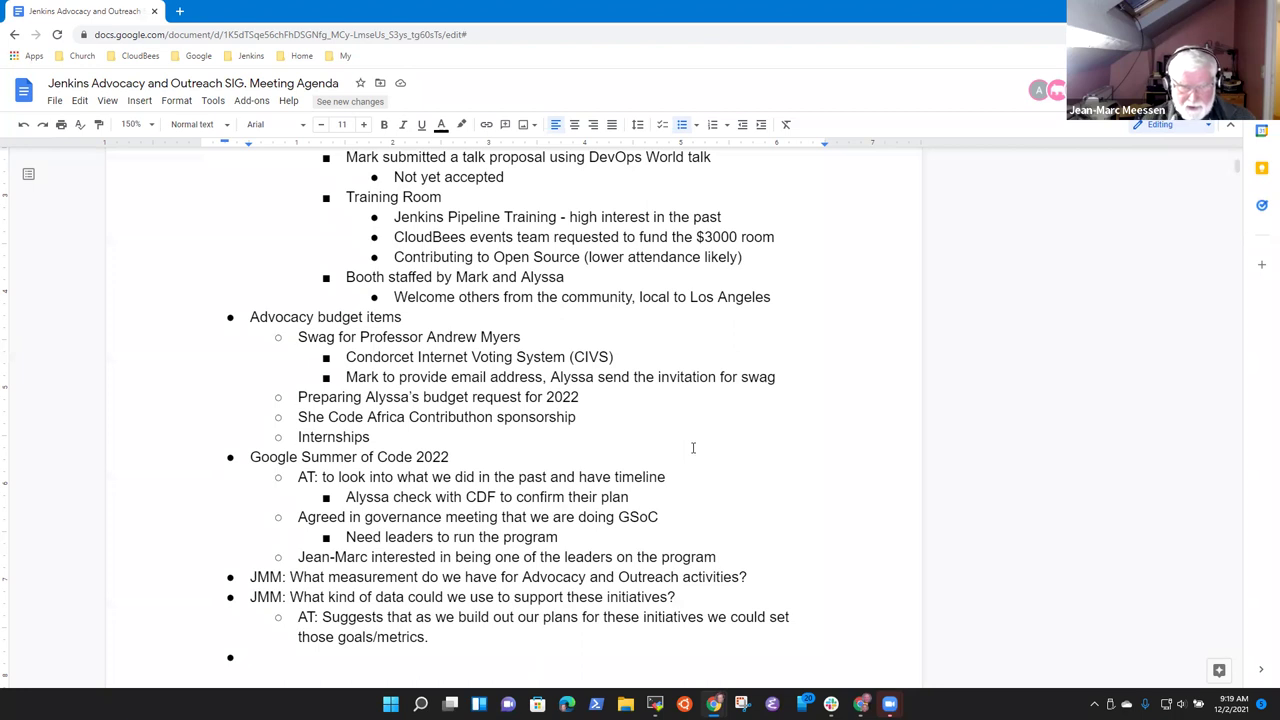
# Step: Add a nested bullet under the Advocacy and Outreach measurement question reading "Later work on measurements"
pyautogui.press('End')
pyautogui.press('Return')
pyautogui.press('Tab')
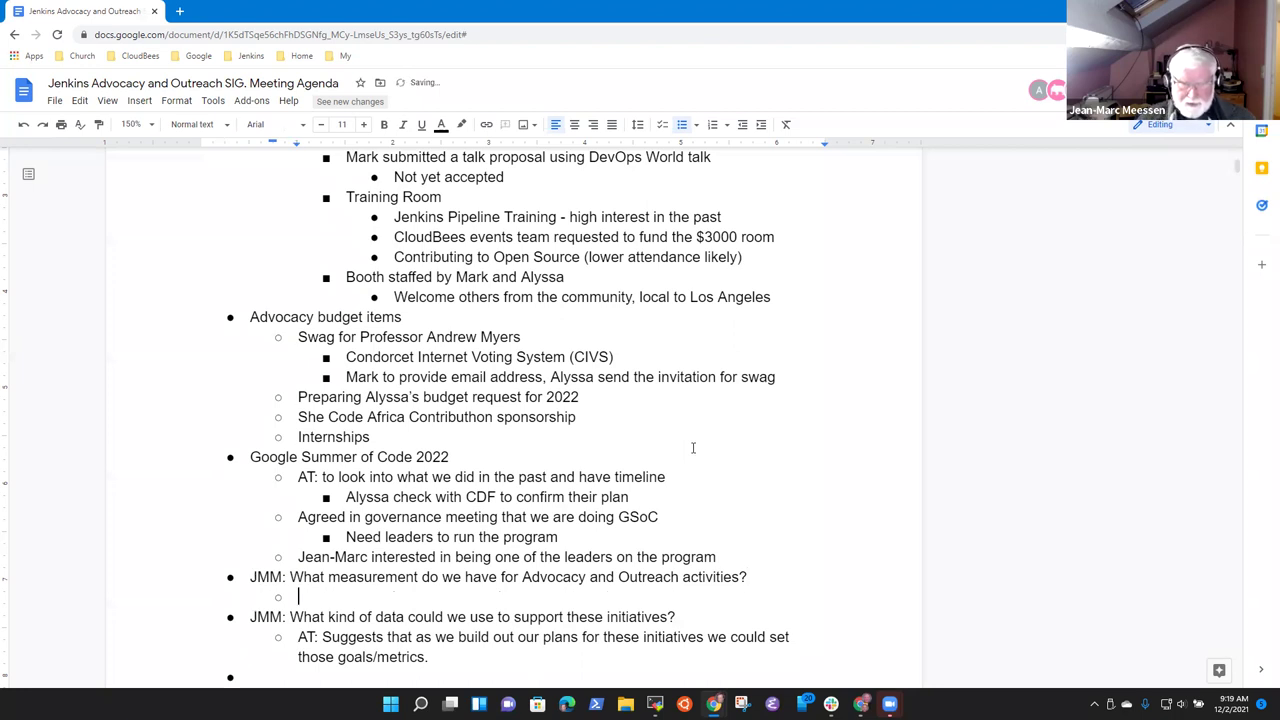
pyautogui.write('Later work on ')
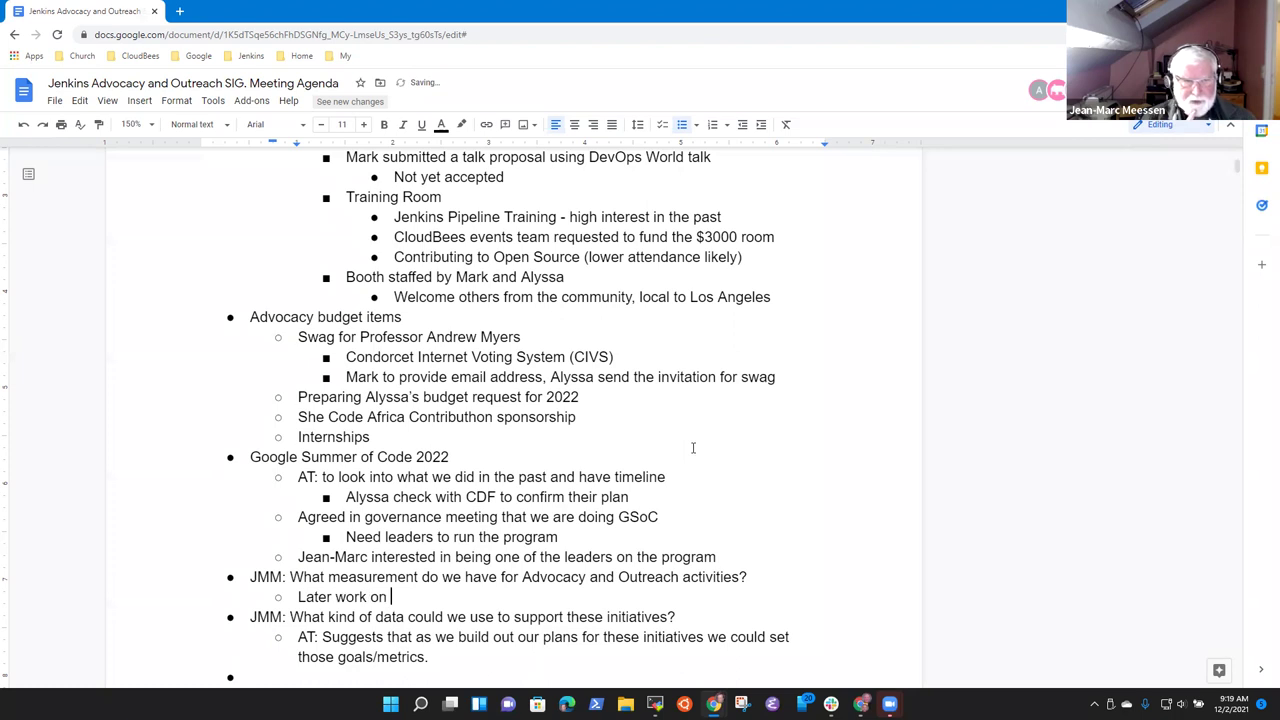
pyautogui.write('measurements')
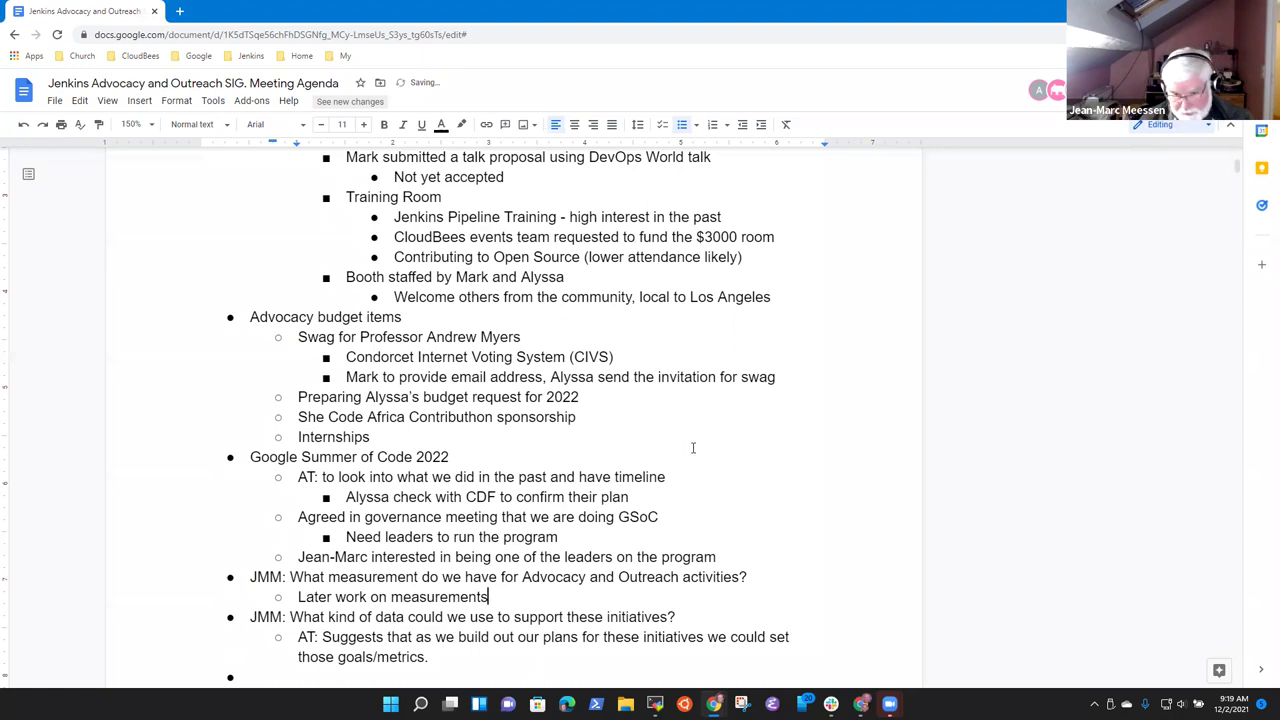
# Step: Add a second bullet under the measurement question reading "Has access to data sources that may help us understand community health"
pyautogui.press('Return')
pyautogui.write('Jass')
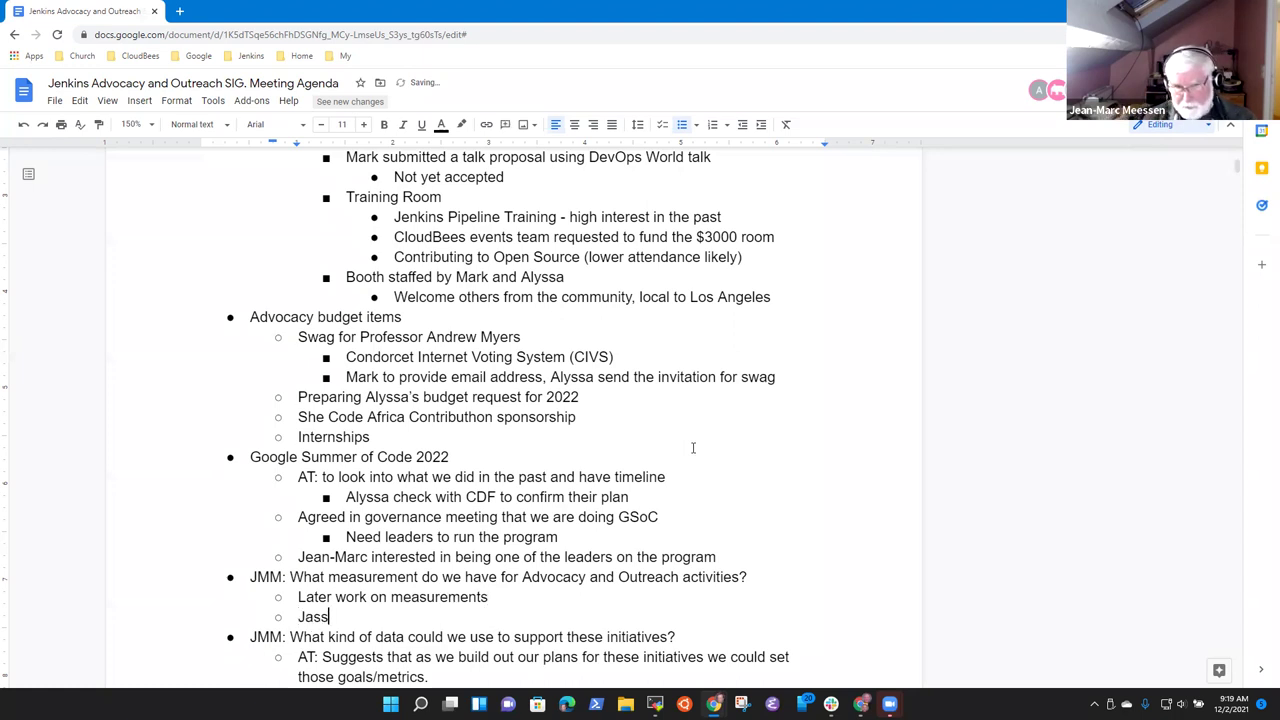
pyautogui.press('BackSpace')
pyautogui.press('BackSpace')
pyautogui.press('BackSpace')
pyautogui.press('BackSpace')
pyautogui.write('Has access to data source')
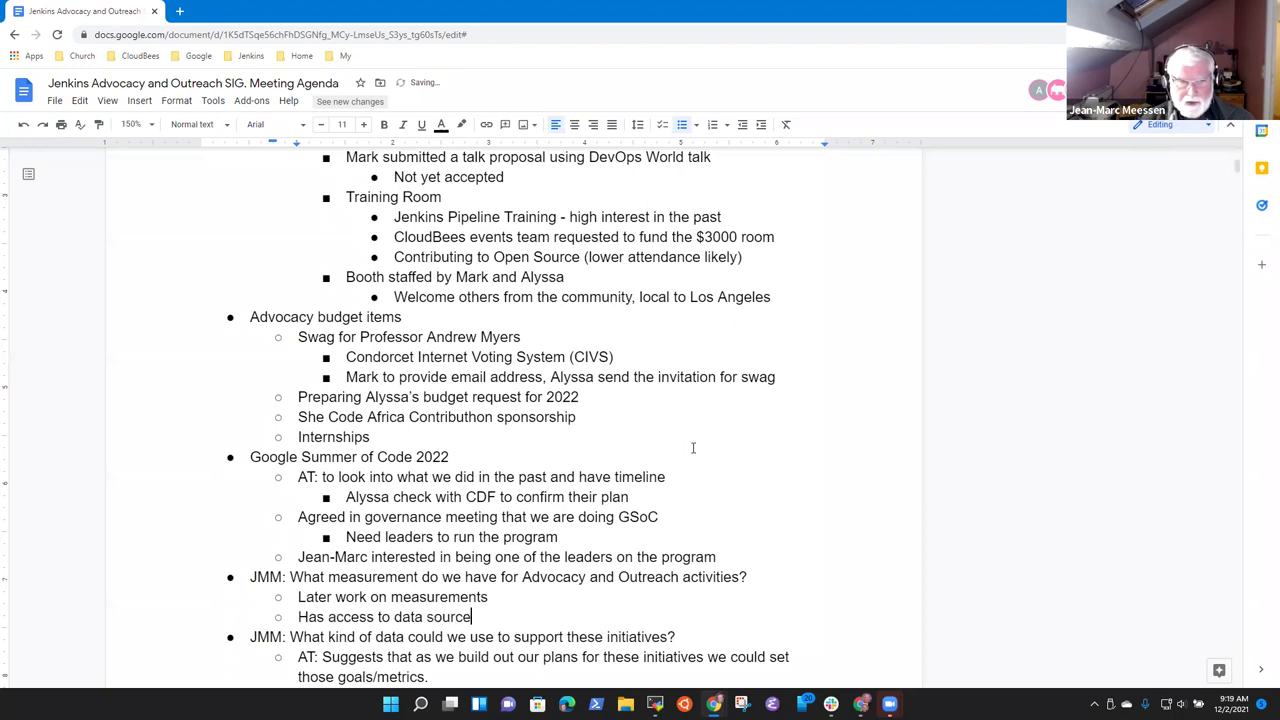
pyautogui.write('s (')
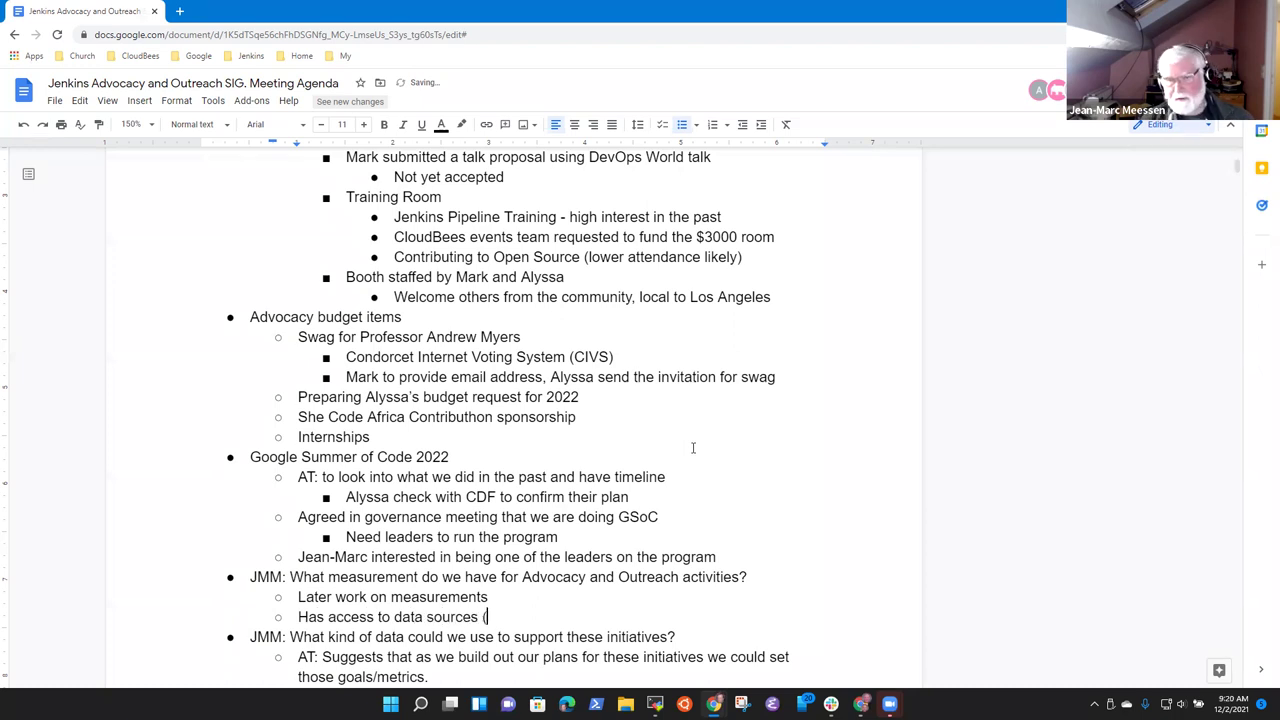
pyautogui.press('BackSpace')
pyautogui.write('that')
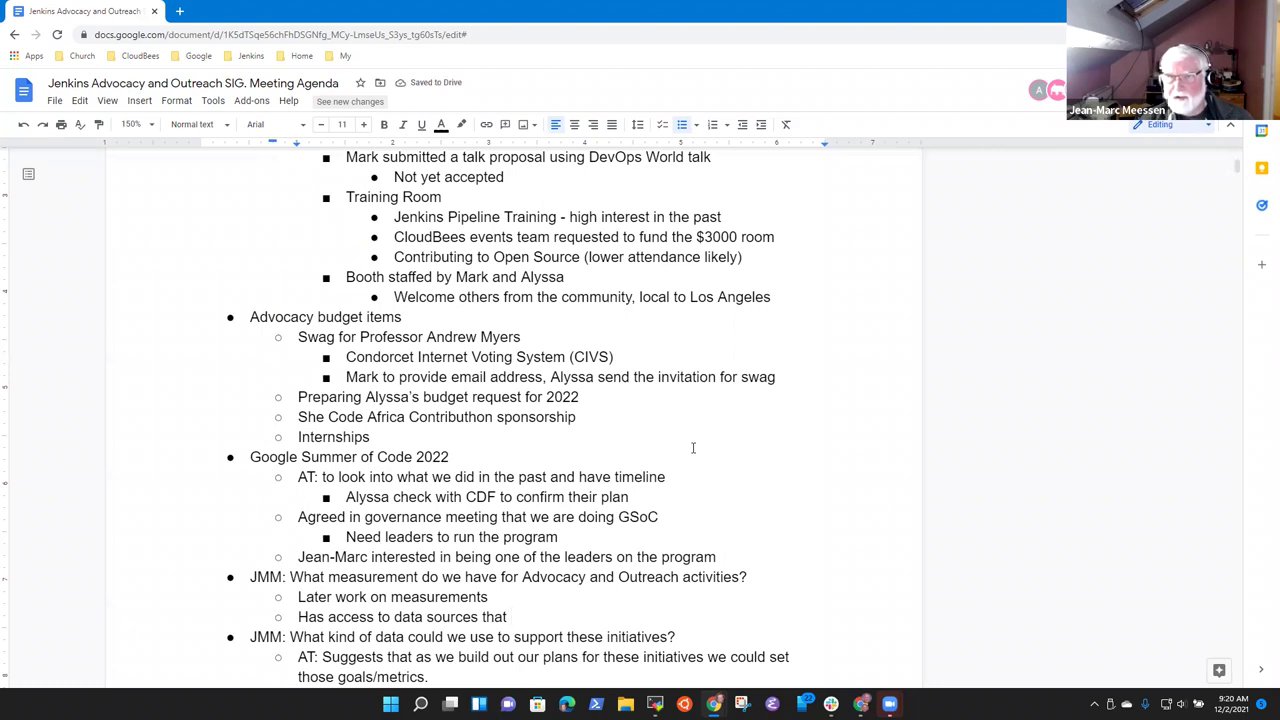
pyautogui.write(' may help us understand community health')
# Step: Start a third bullet under the measurement question with "Discuss and understand in more detail how we"
pyautogui.press('Return')
pyautogui.write('Discuss and ')
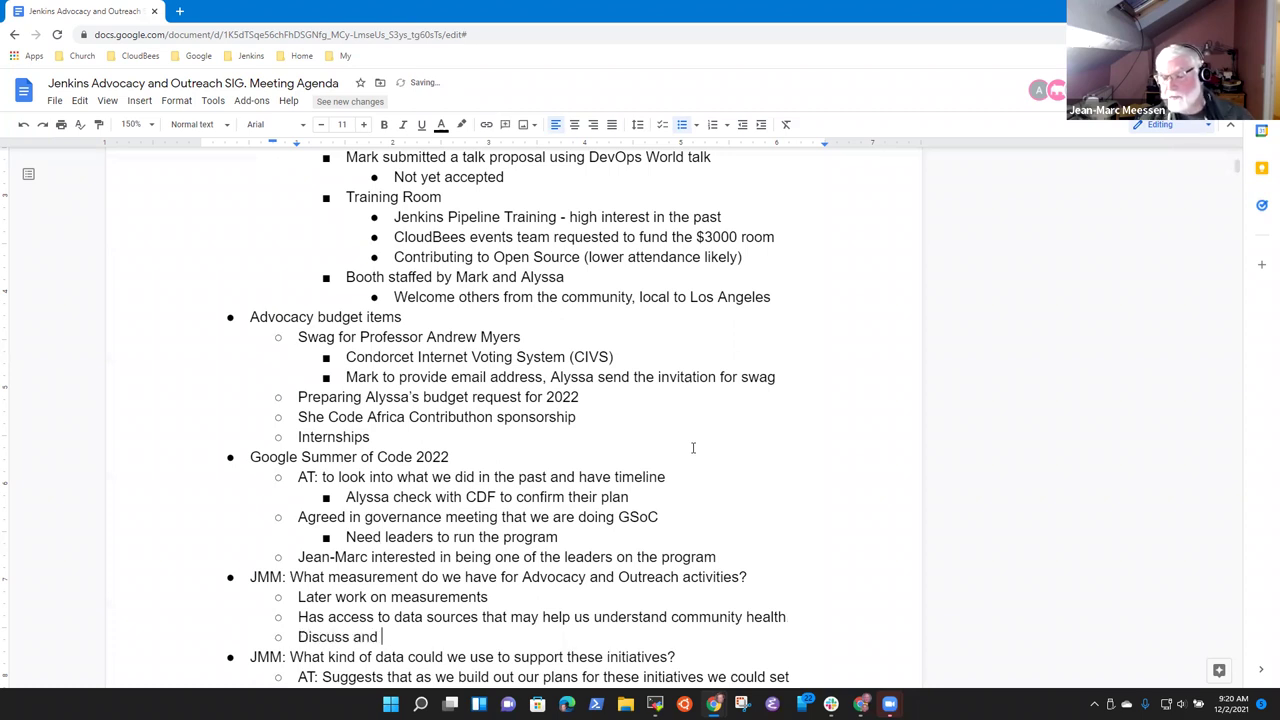
pyautogui.write('understa')
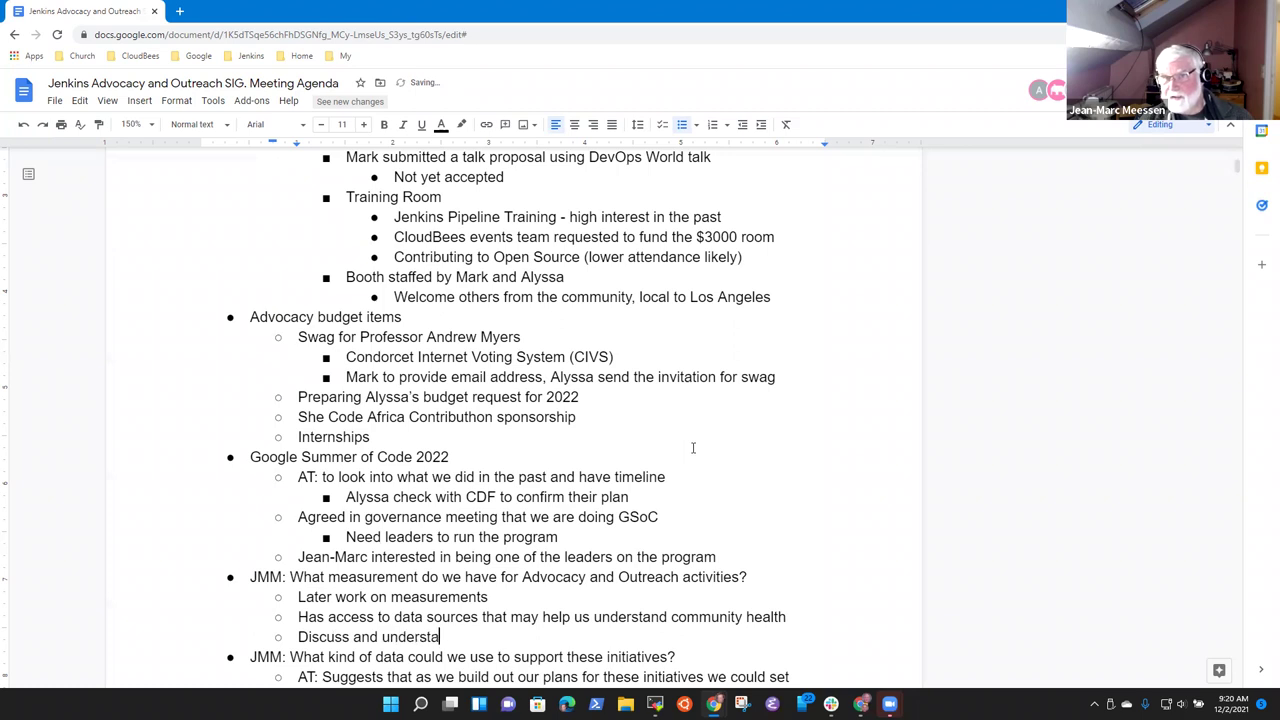
pyautogui.write('nd in more detai')
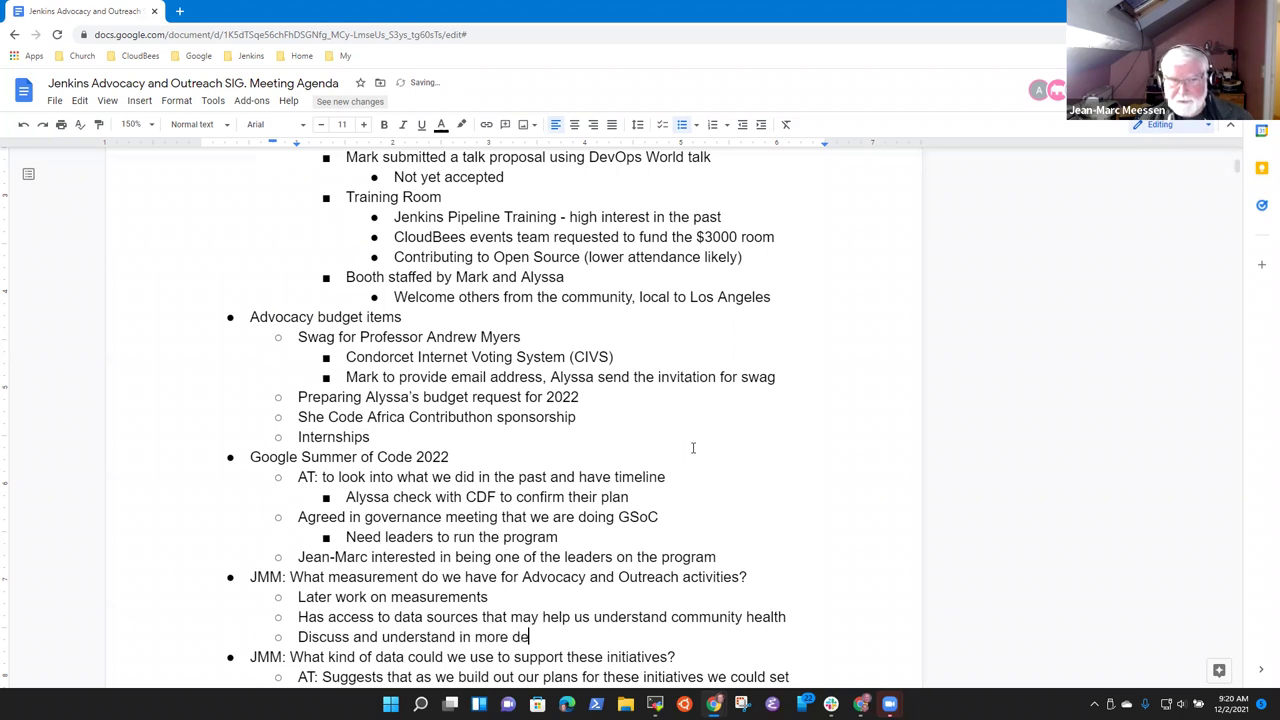
pyautogui.press('BackSpace')
pyautogui.press('BackSpace')
pyautogui.write('ail how we')
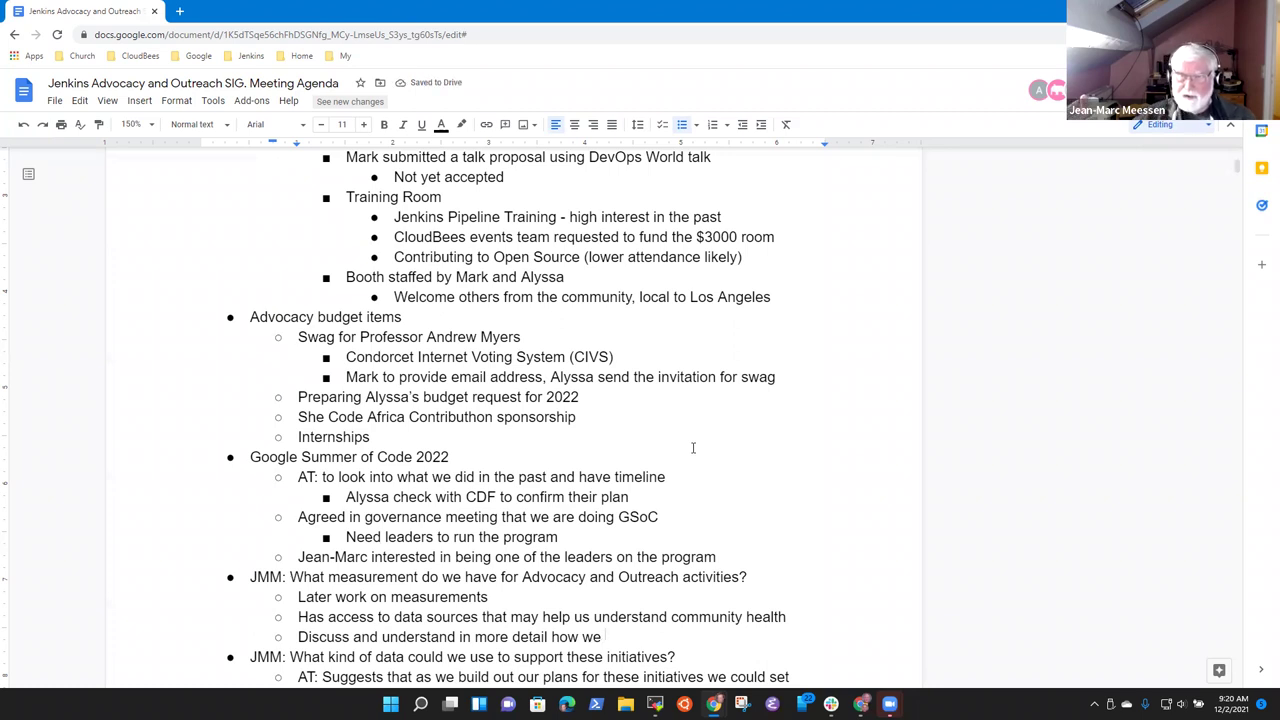
# Step: Replace "how we" in the third bullet with "what we envision and what is available"
pyautogui.press('BackSpace')
pyautogui.press('BackSpace')
pyautogui.press('BackSpace')
pyautogui.press('BackSpace')
pyautogui.press('BackSpace')
pyautogui.press('BackSpace')
pyautogui.press('BackSpace')
pyautogui.write('what we en')
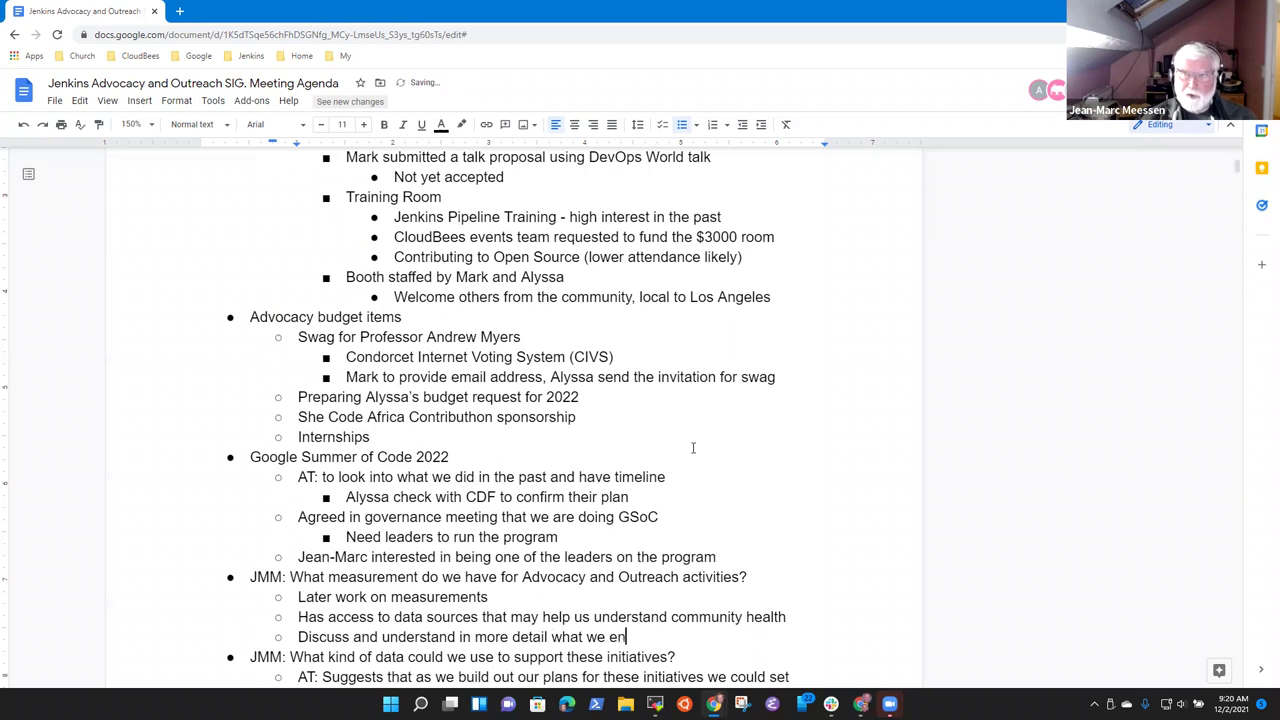
pyautogui.write('vision and wa')
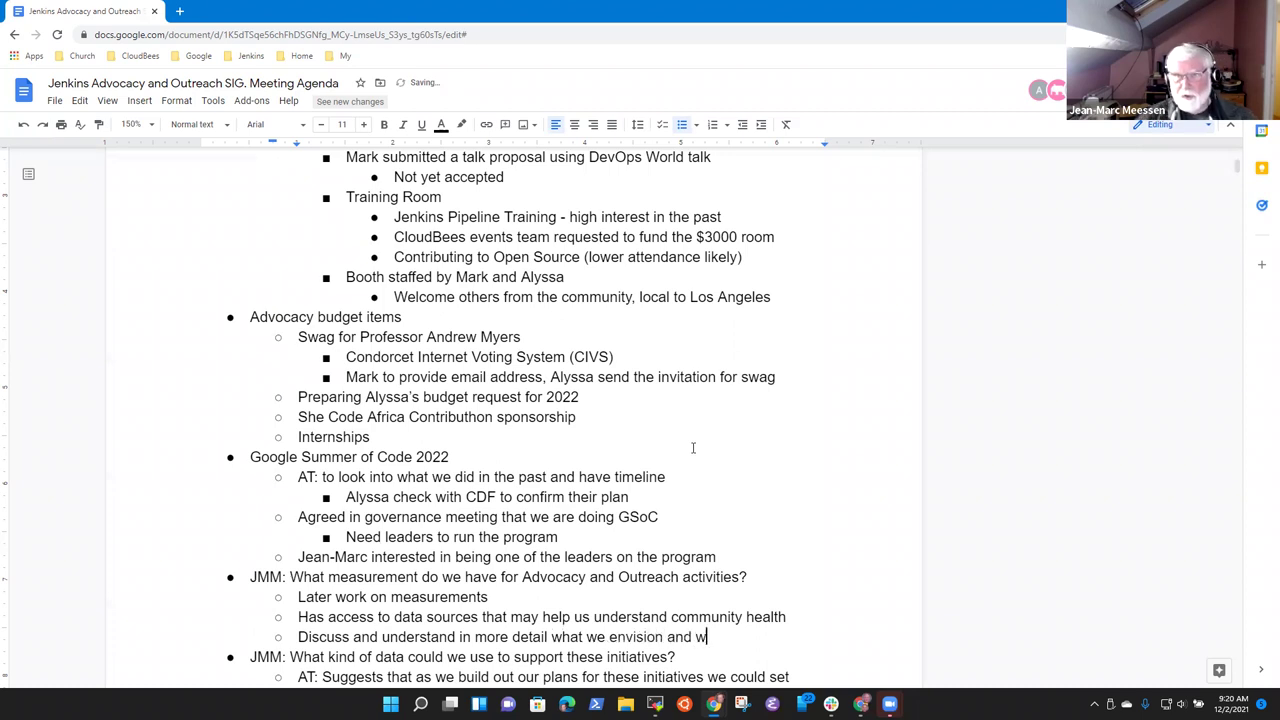
pyautogui.press('BackSpace')
pyautogui.press('BackSpace')
pyautogui.write('what we envision and what i')
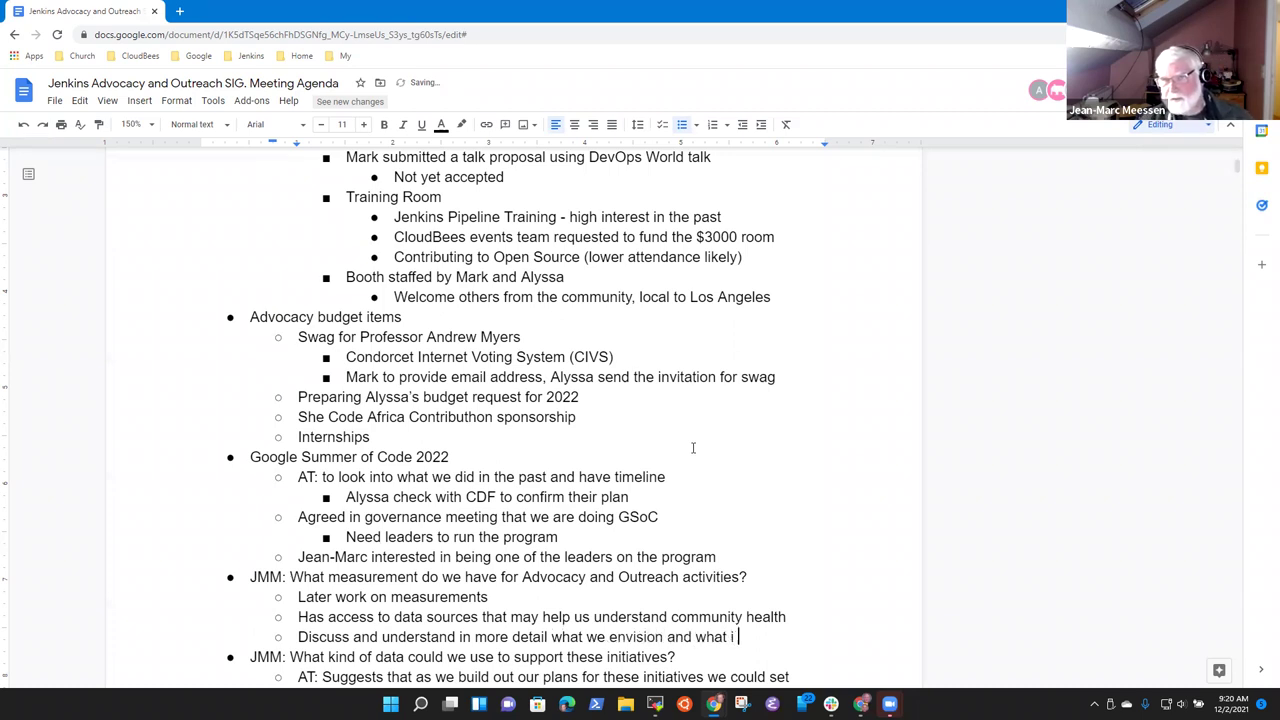
pyautogui.write('s available now')
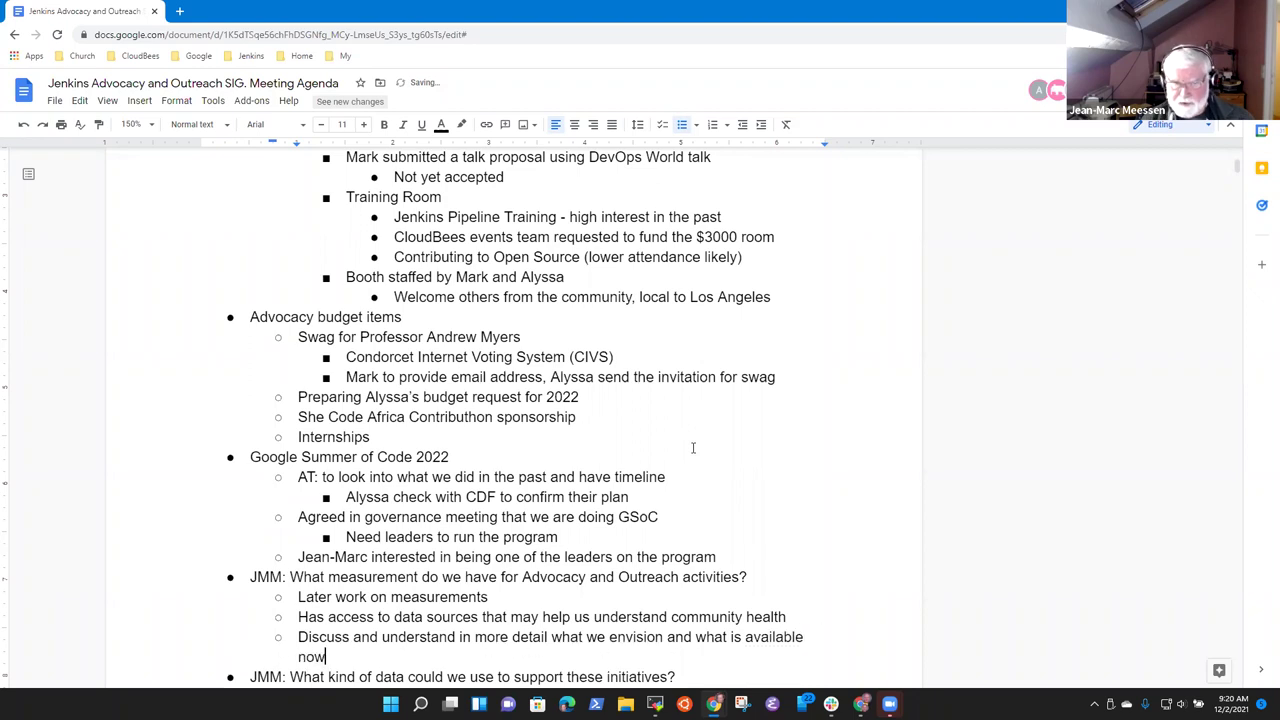
pyautogui.hotkey('ctrl', 'shift', 'Left')
pyautogui.press('BackSpace')
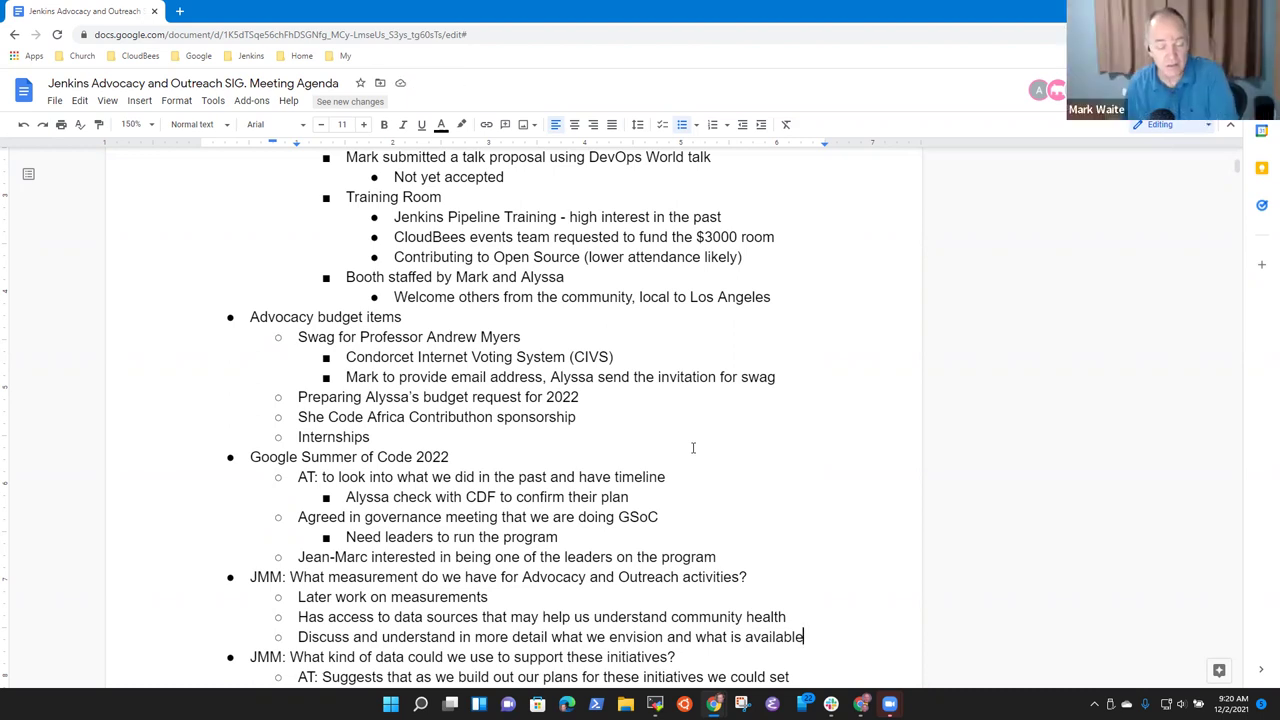
# Step: Delete the empty bullet at the end of the agenda list, just above the Nov 18, 2021 heading
pyautogui.write('those goals/metrics.')
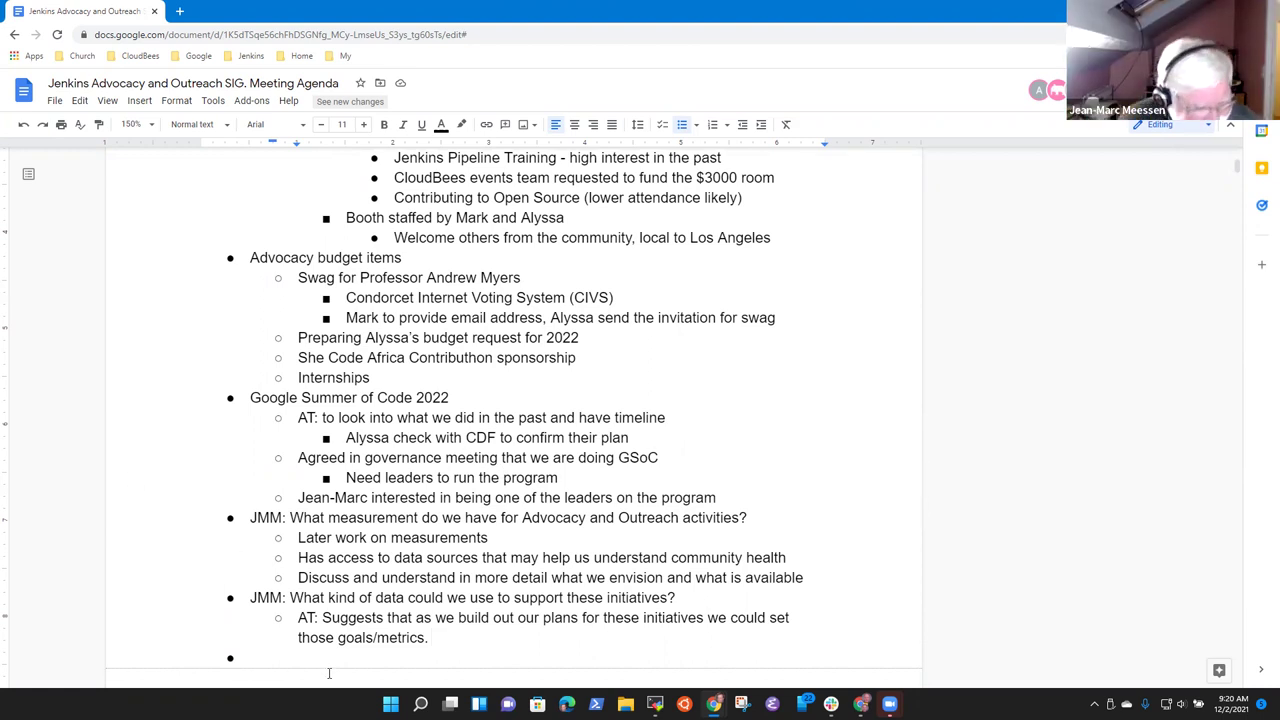
pyautogui.scroll(-1, 329, 674)
pyautogui.click(343, 584)
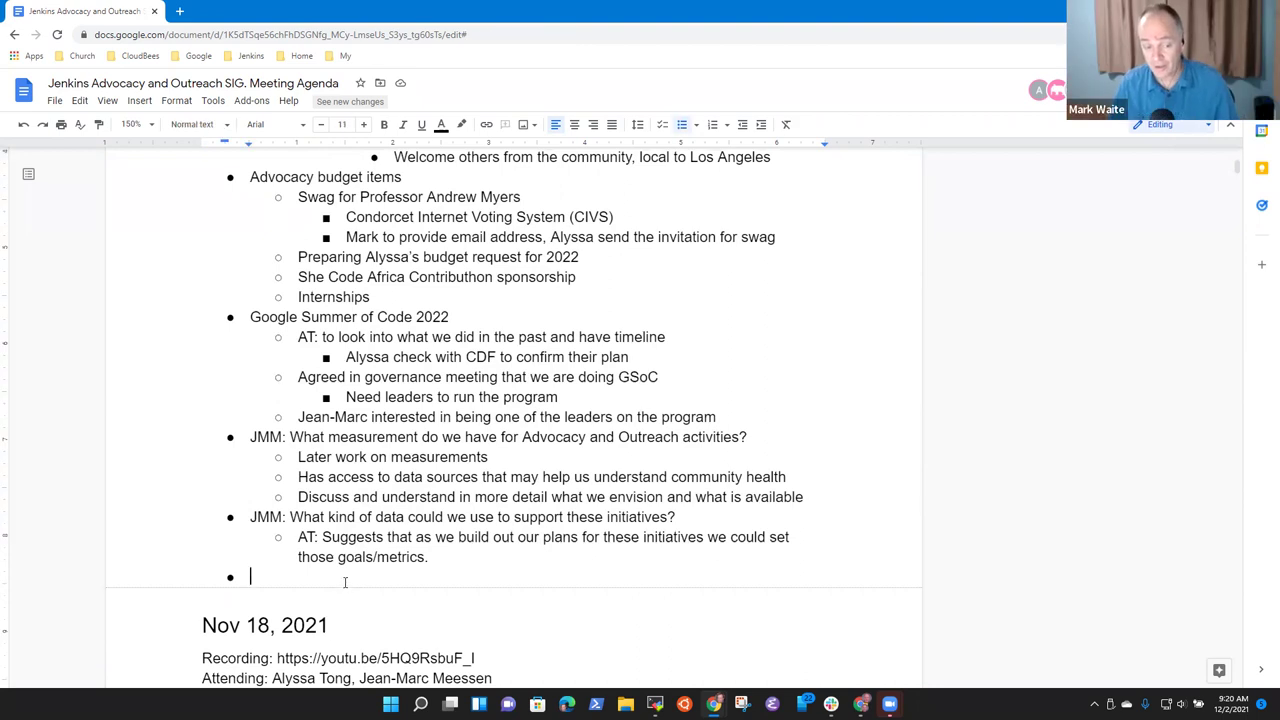
pyautogui.press('BackSpace')
pyautogui.press('BackSpace')
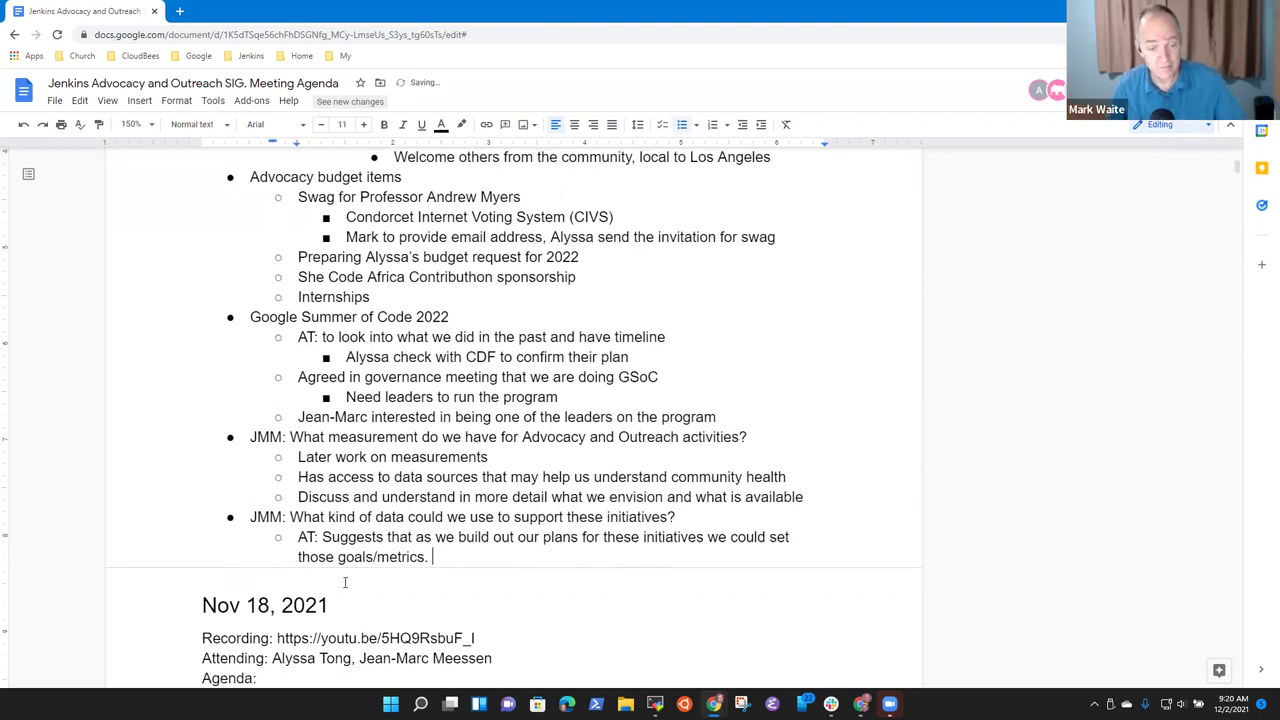